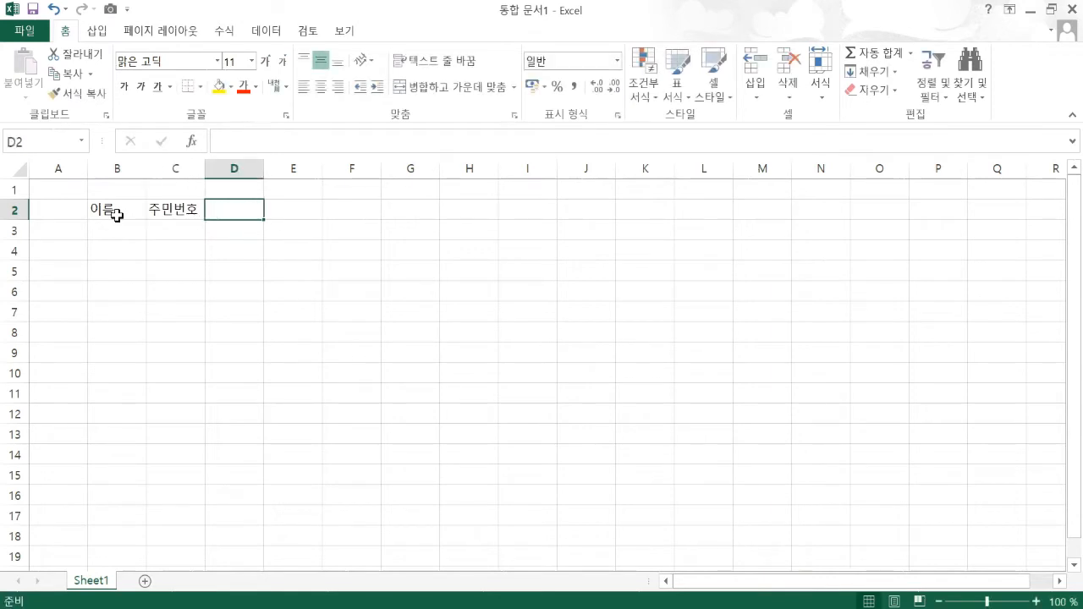
- Fill D2:H2 with consecutive daily dates starting from 9-1 and widen columns D to H to fit them
type("9-1")
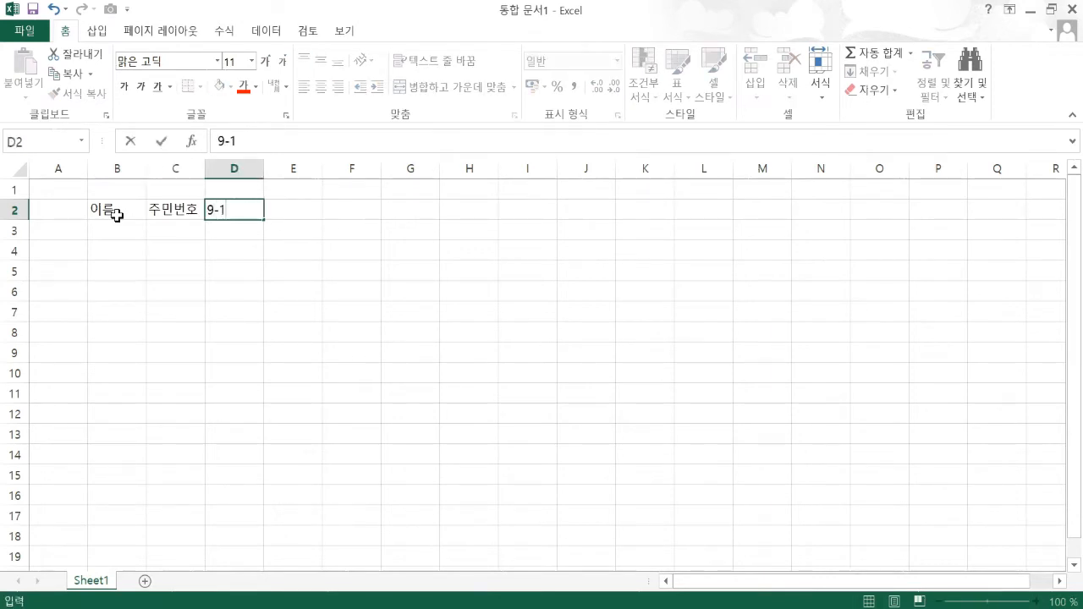
key("Tab")
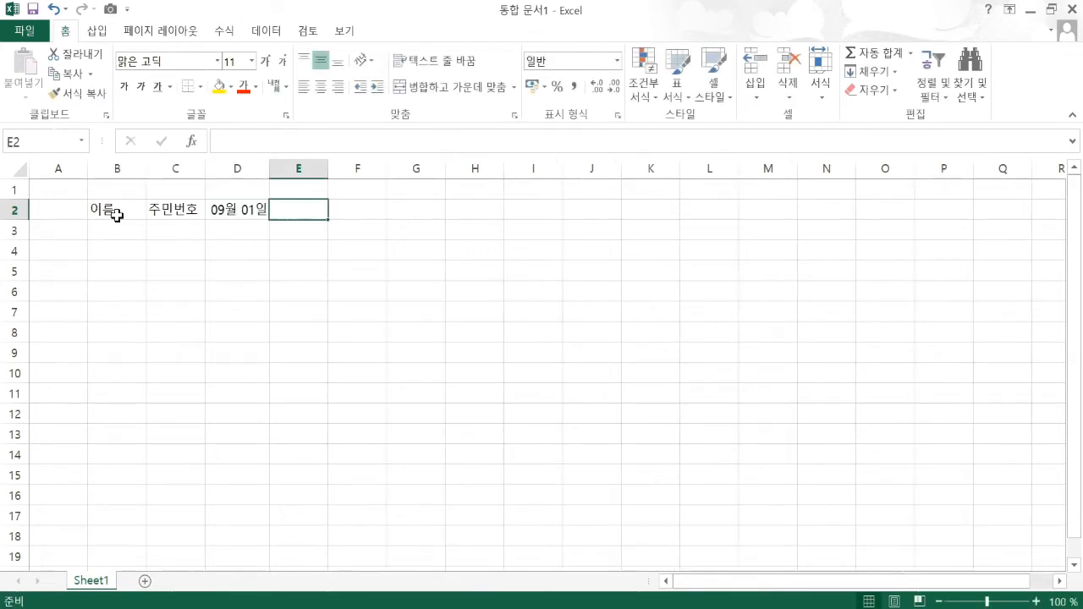
left_click(247, 208)
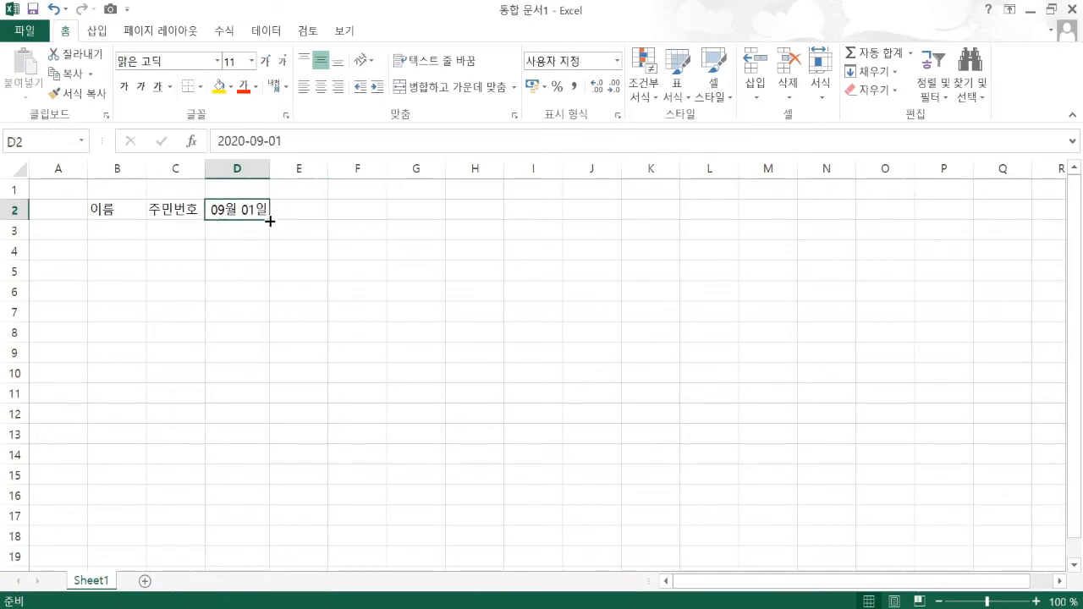
left_click_drag(271, 221, 498, 222)
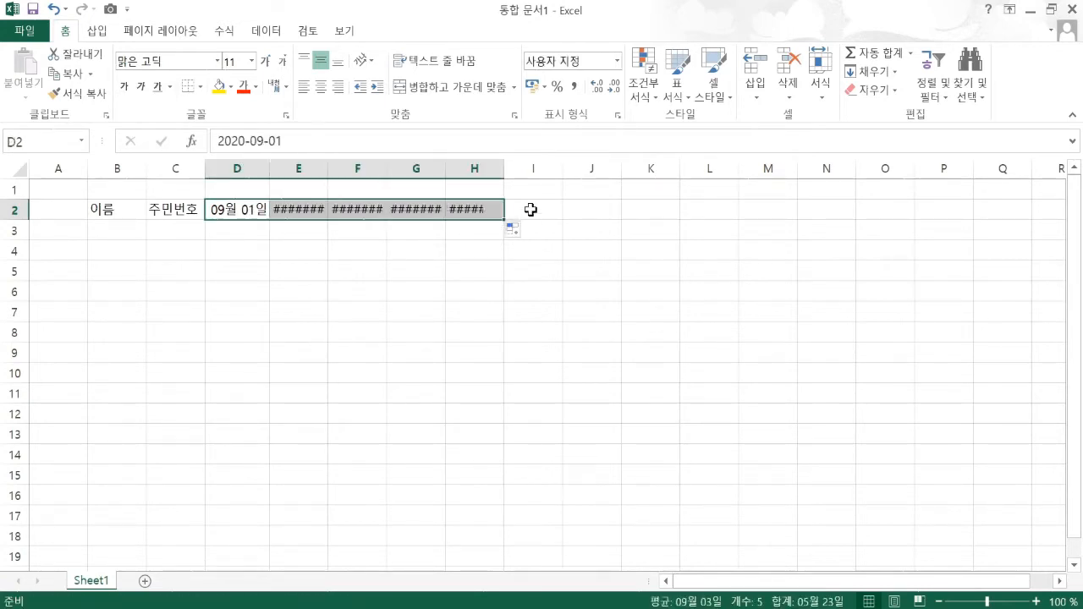
left_click(529, 211)
left_click_drag(254, 168, 512, 166)
- Enter the headers 매출합계 in I2 and 매출평균 in J2
left_click(561, 209)
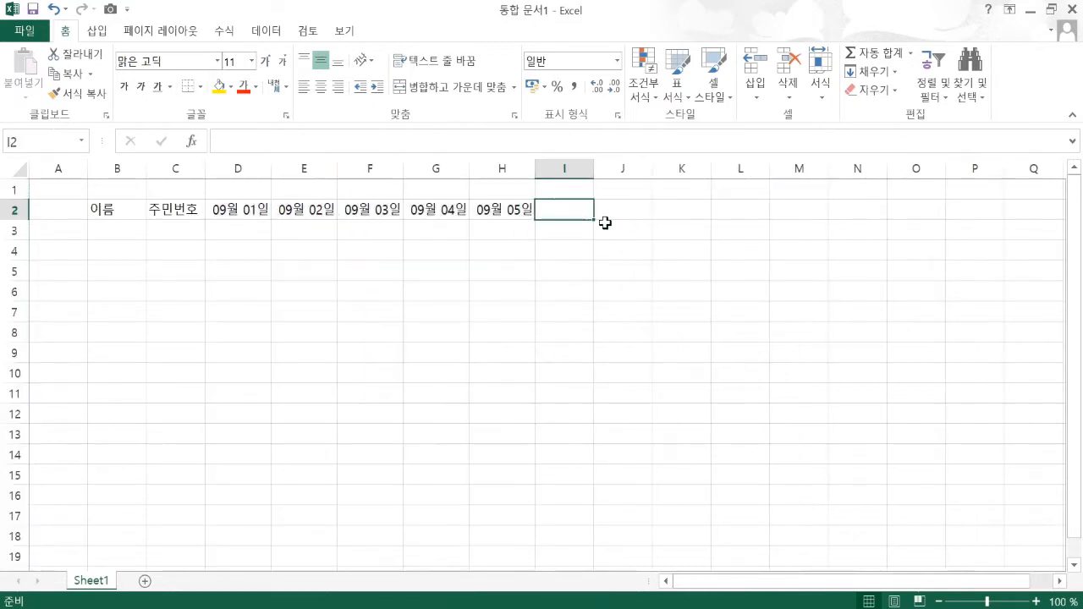
type("매출합ㄱ")
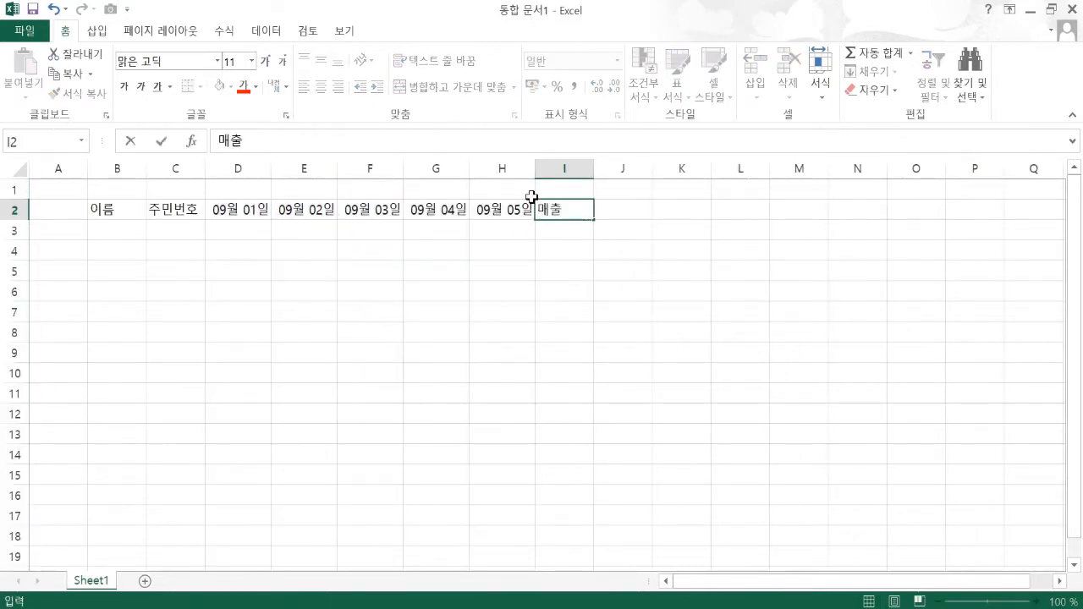
key("Tab")
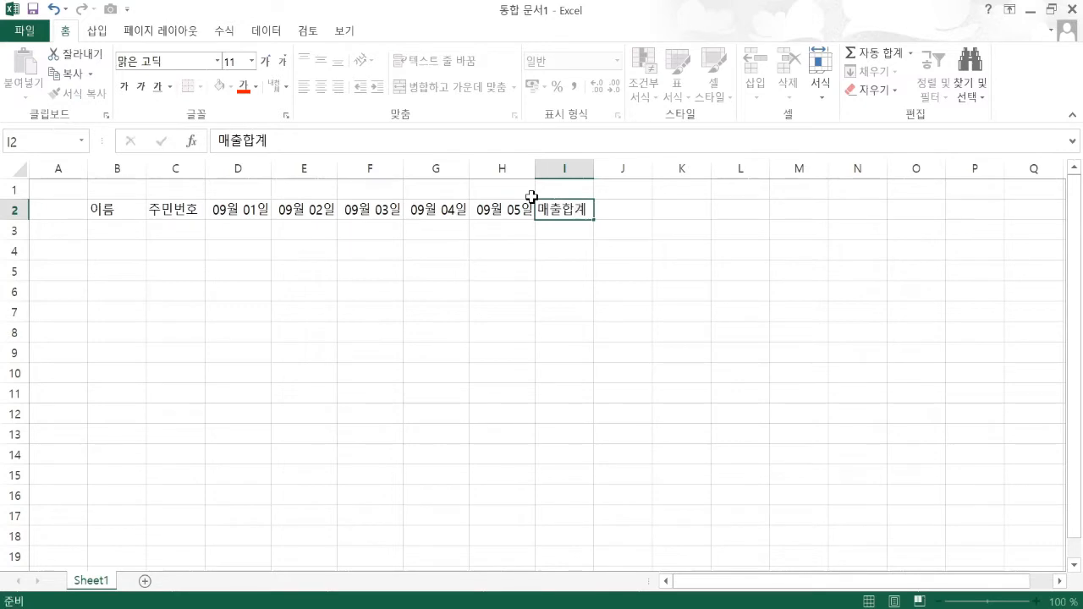
type("매출")
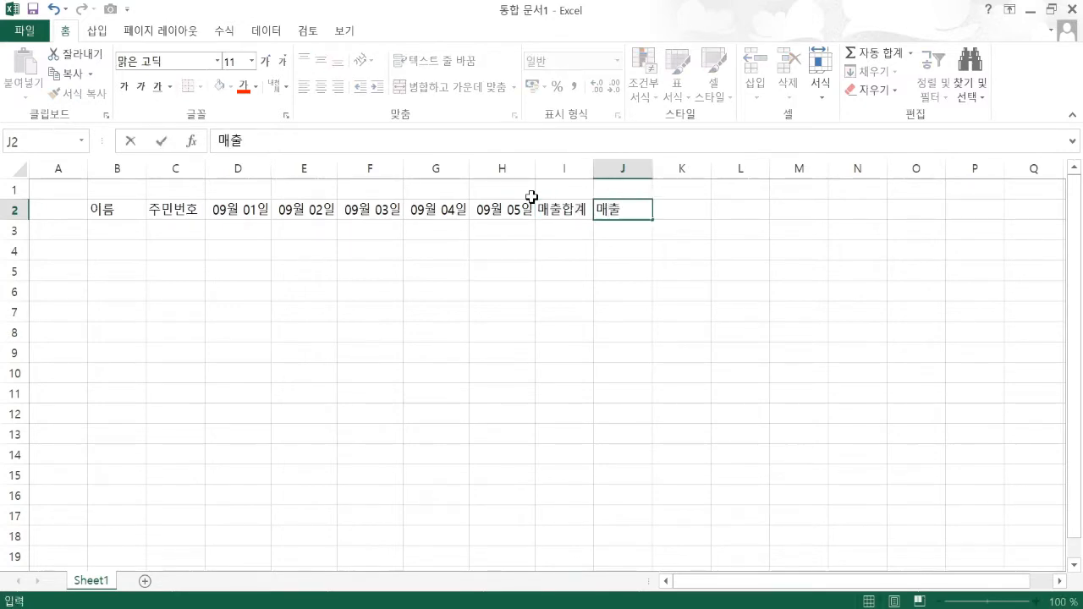
type("평규ㄴ")
key("Return")
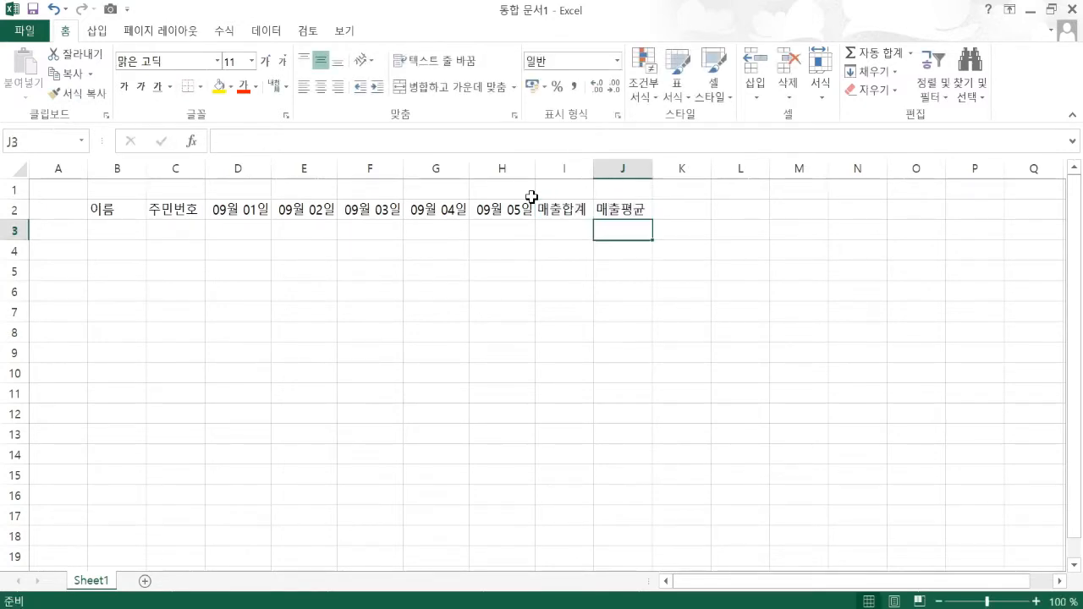
- Enter the first person's name in B3 and fill the name list down to B7
left_click(114, 232)
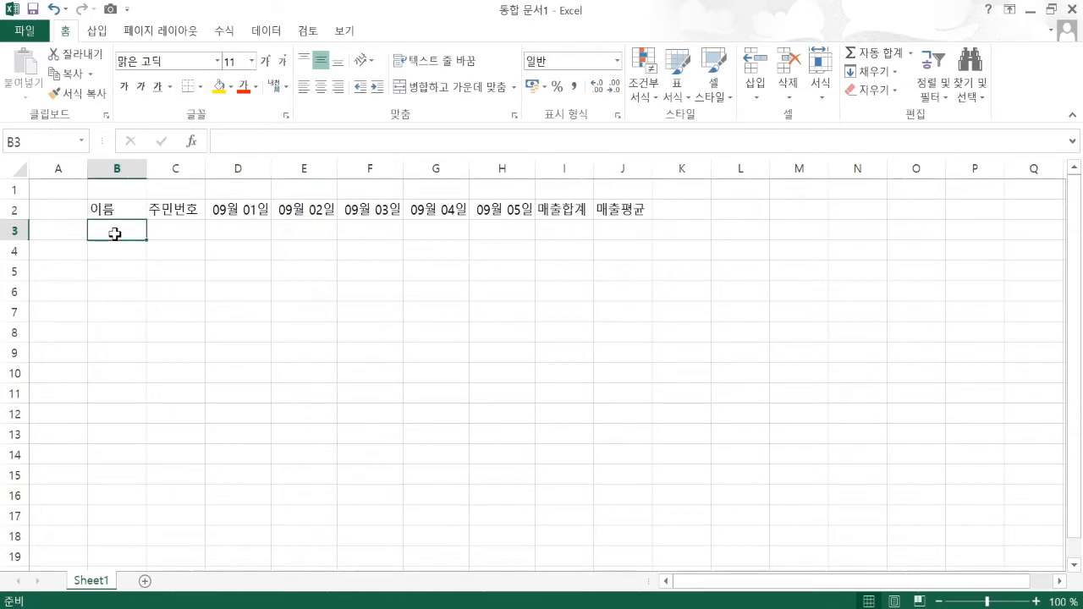
type("홍길ㄷ")
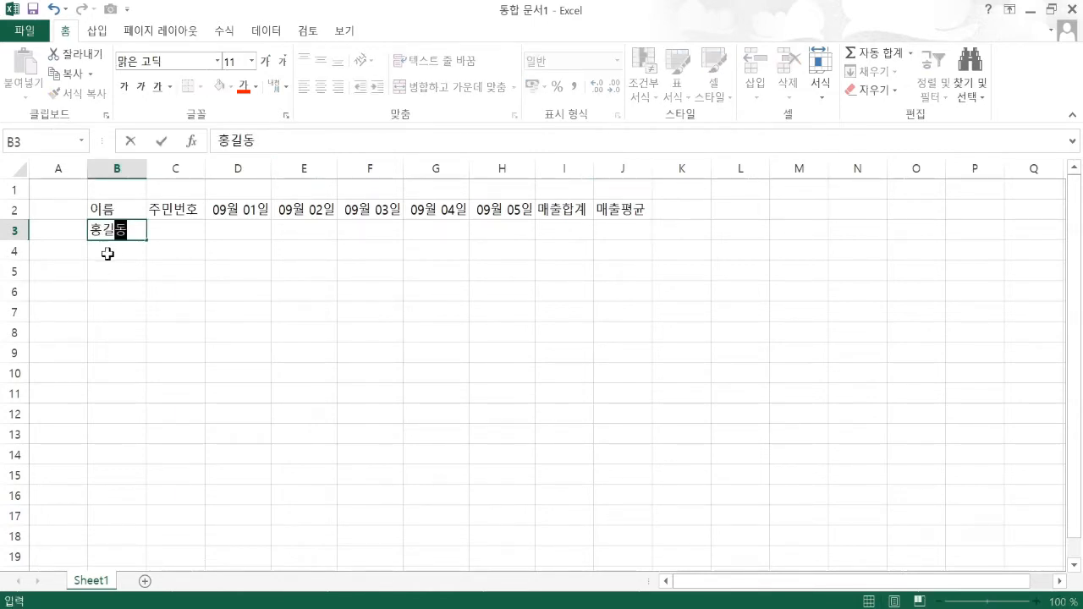
key("Return")
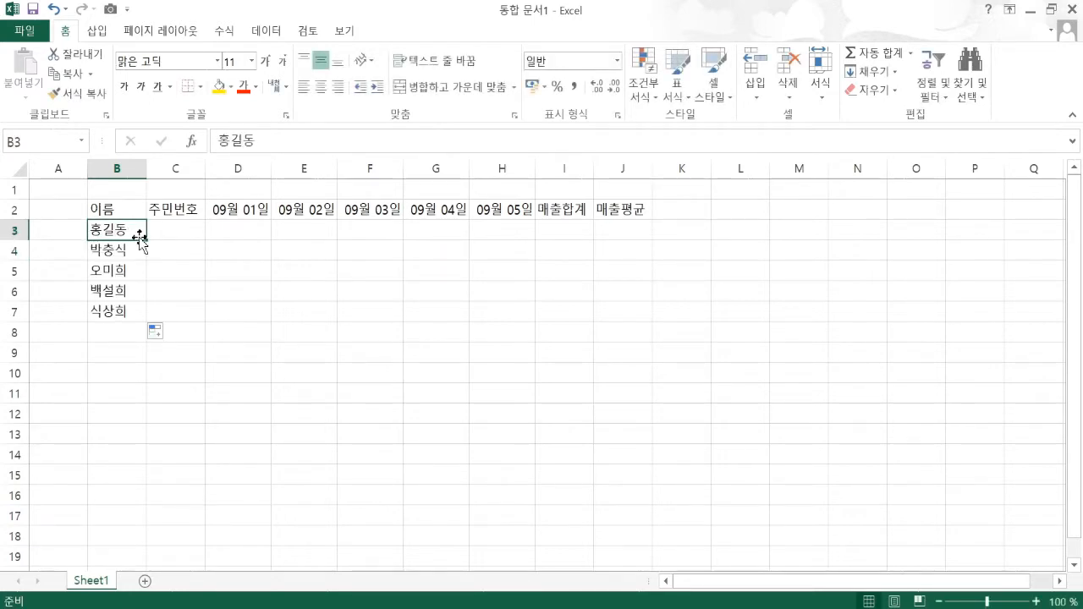
left_click_drag(135, 227, 133, 302)
left_click(121, 226)
- Widen column C and enter the first person's hyphenated resident registration number in C3
left_click(172, 231)
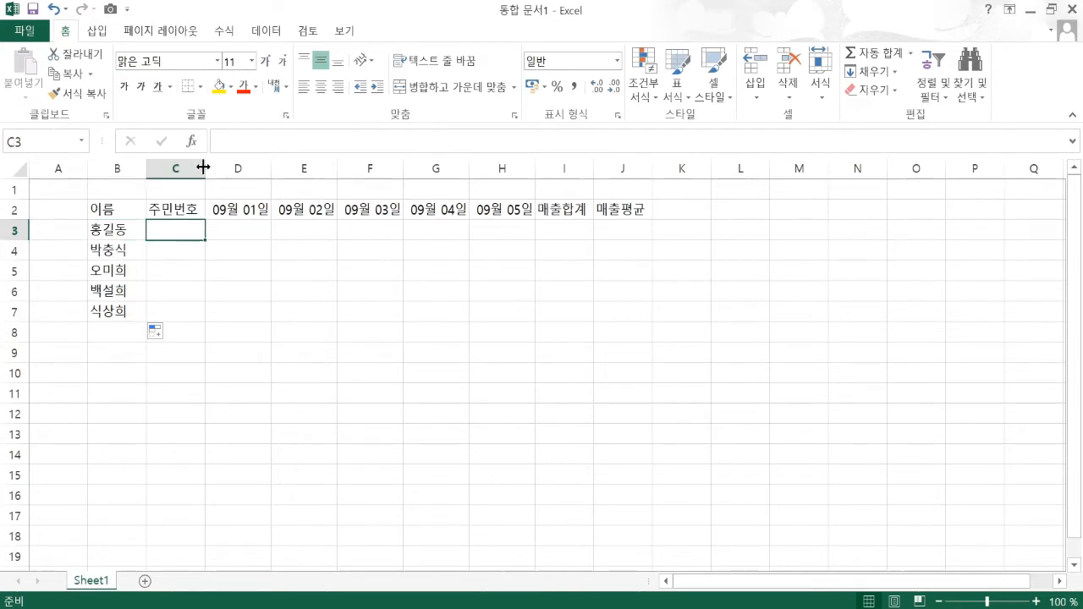
left_click_drag(206, 167, 296, 173)
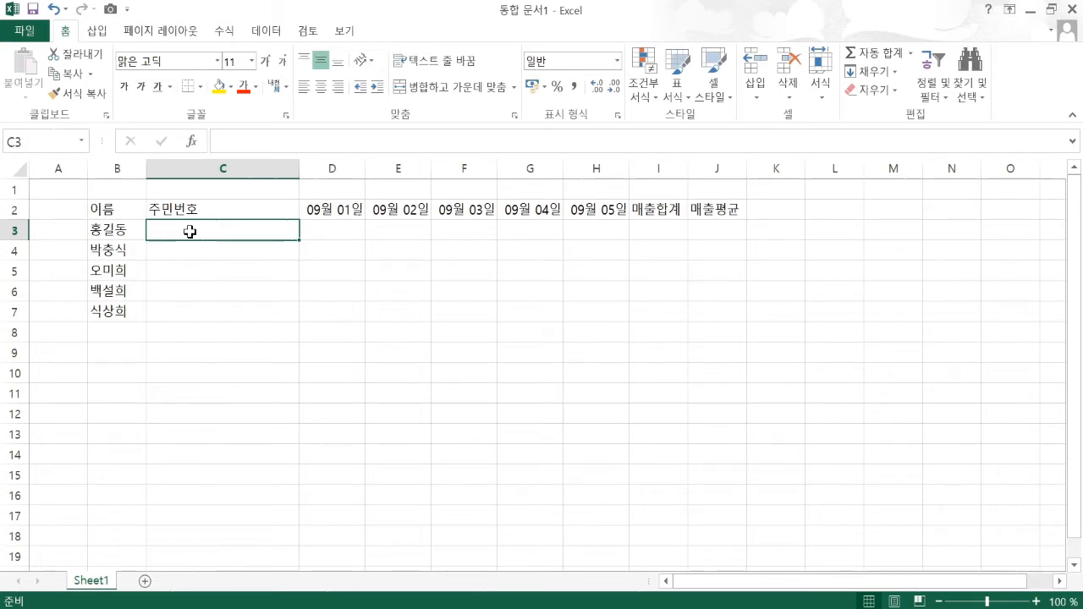
type("121212")
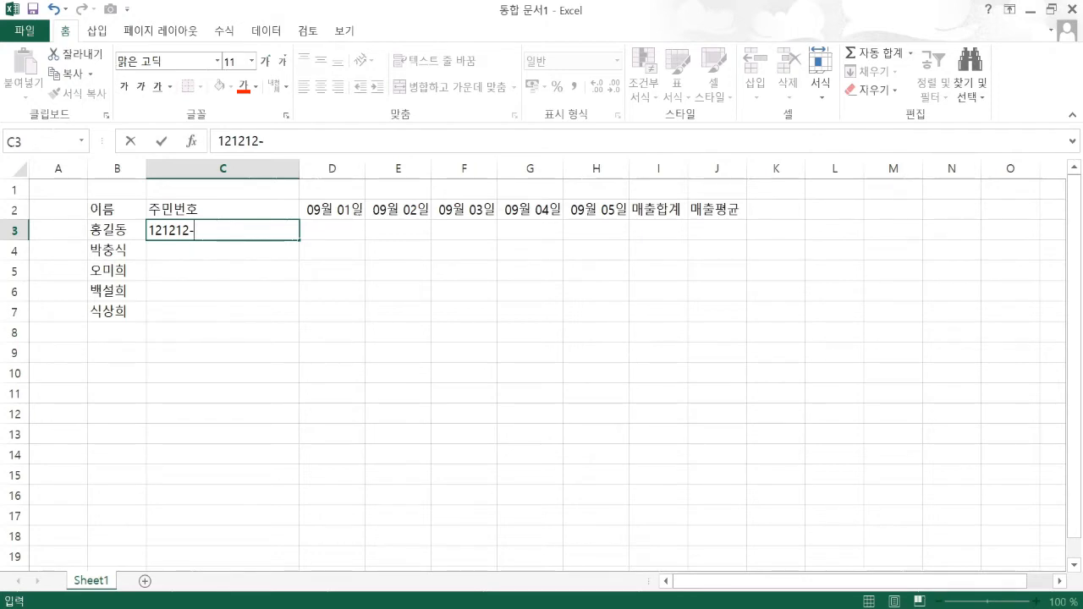
type("-3333333")
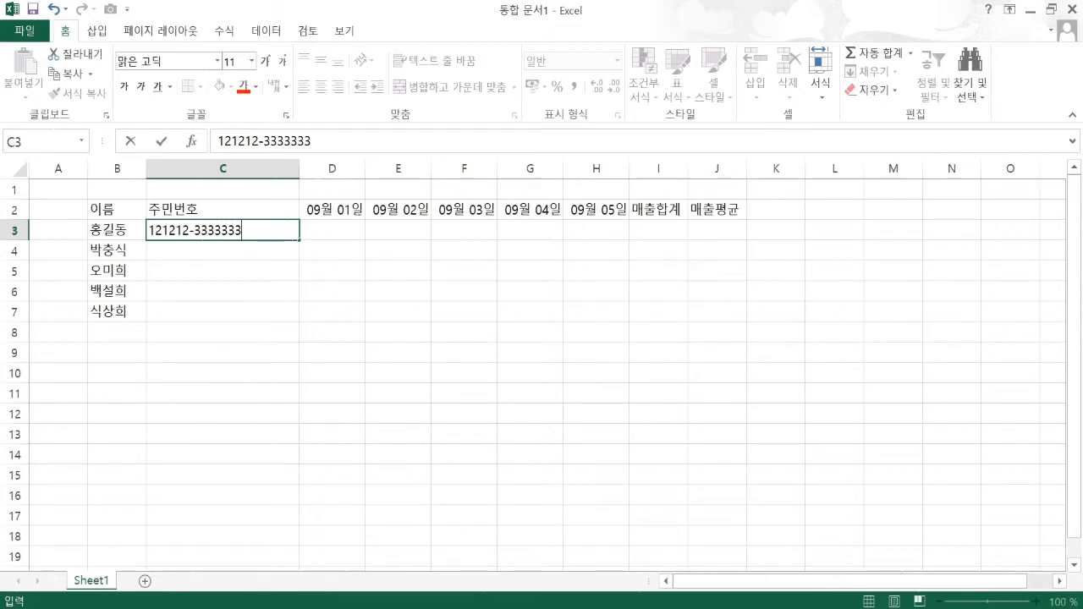
key("Return")
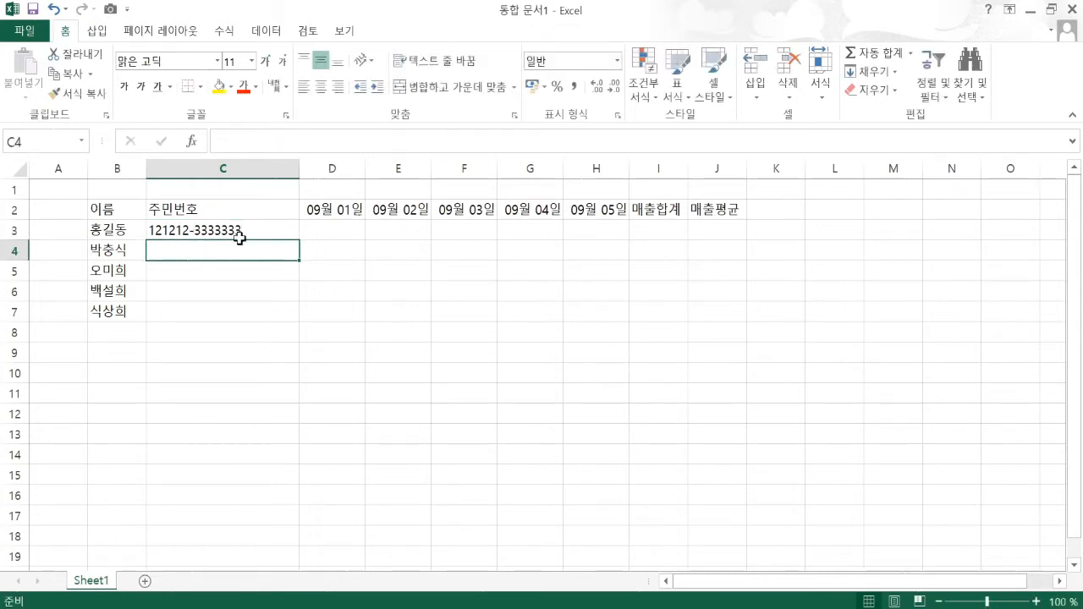
left_click(229, 226)
left_click(259, 140)
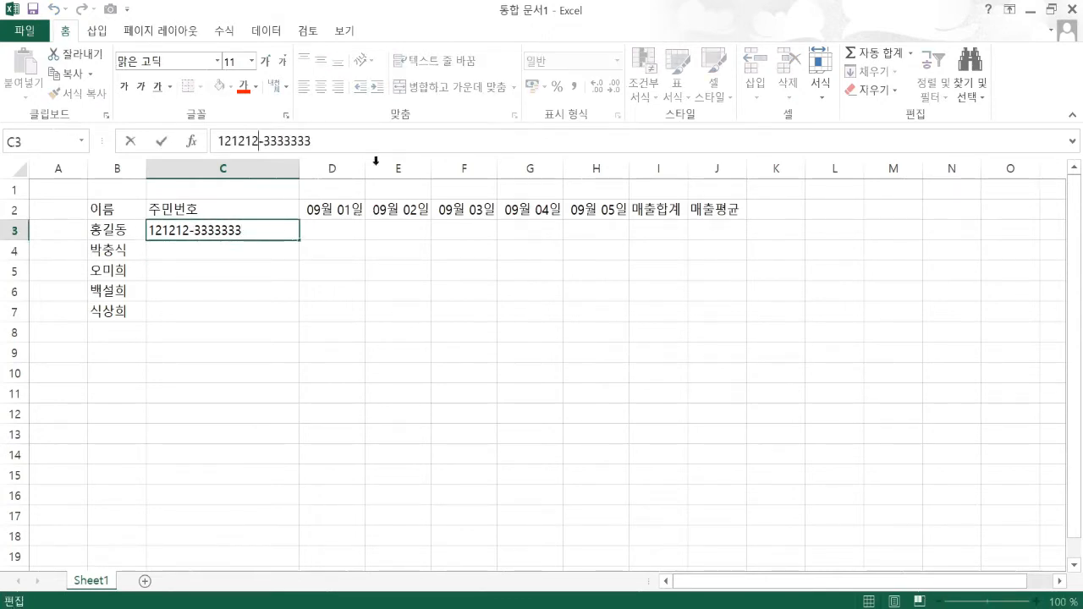
key("Delete")
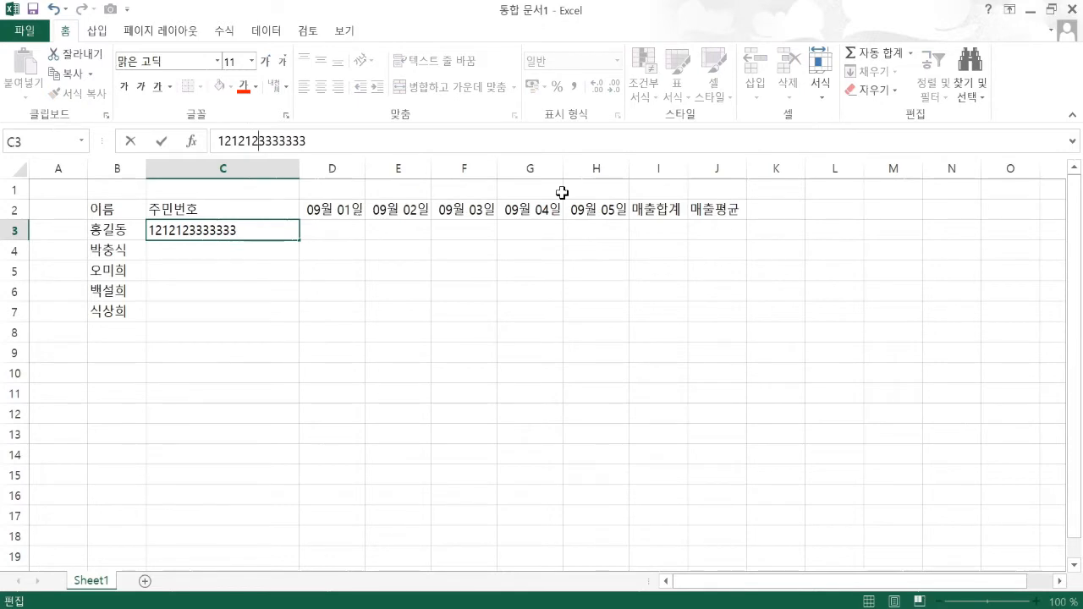
type("-")
key("Return")
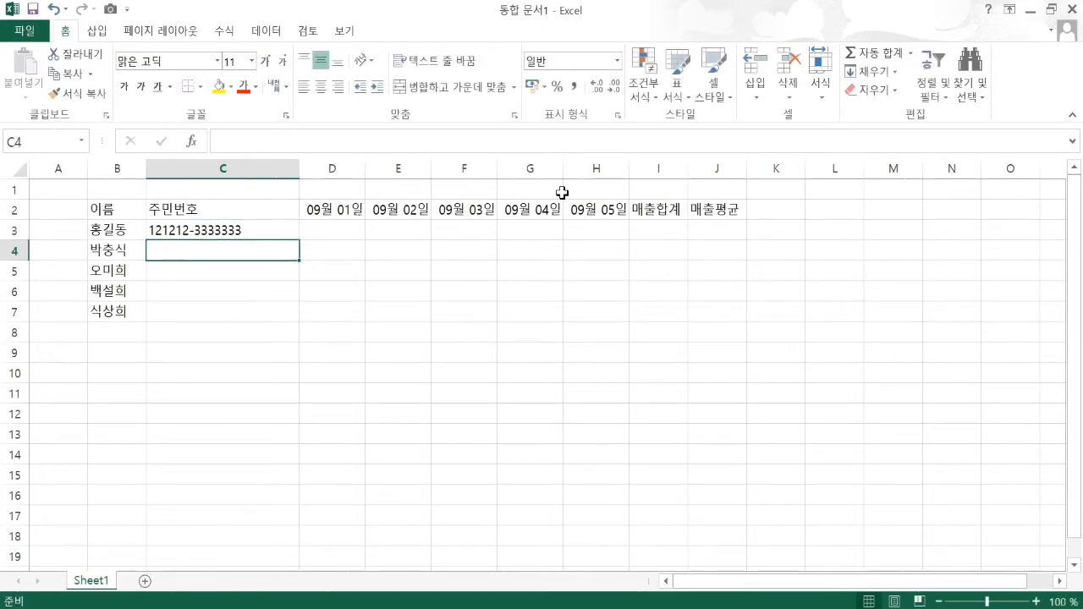
- Remove the hyphen from the resident registration number in C3 so it is entered as digits only
key("Up")
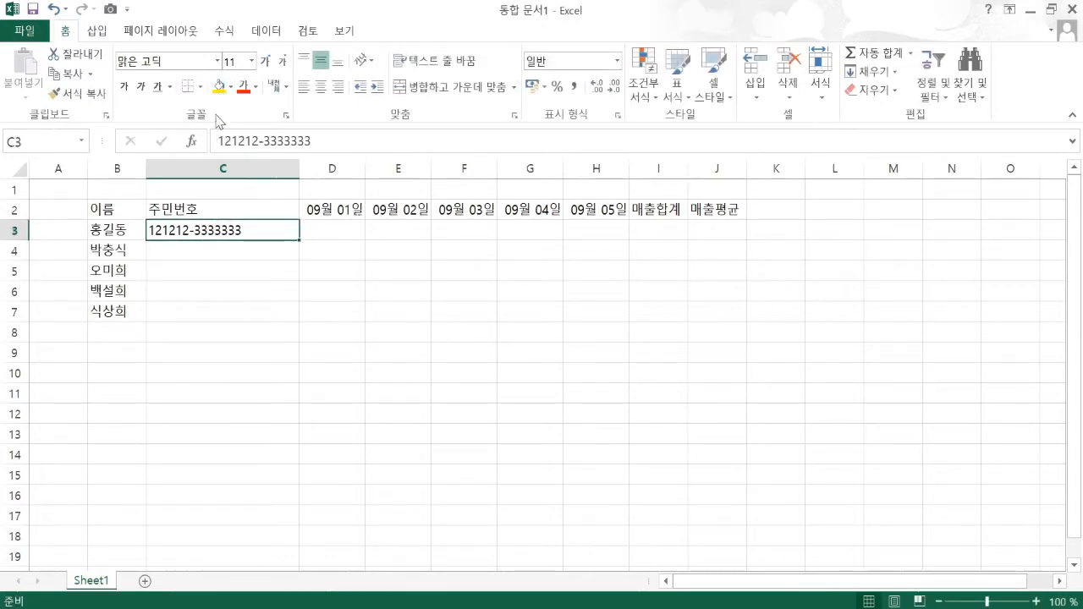
left_click(262, 140)
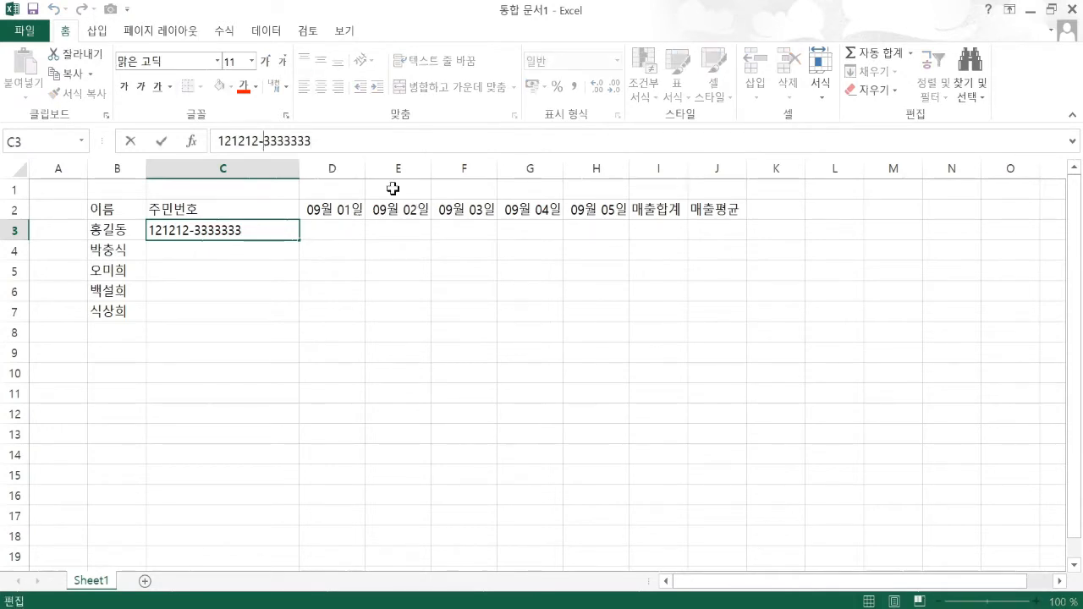
key("BackSpace")
key("Return")
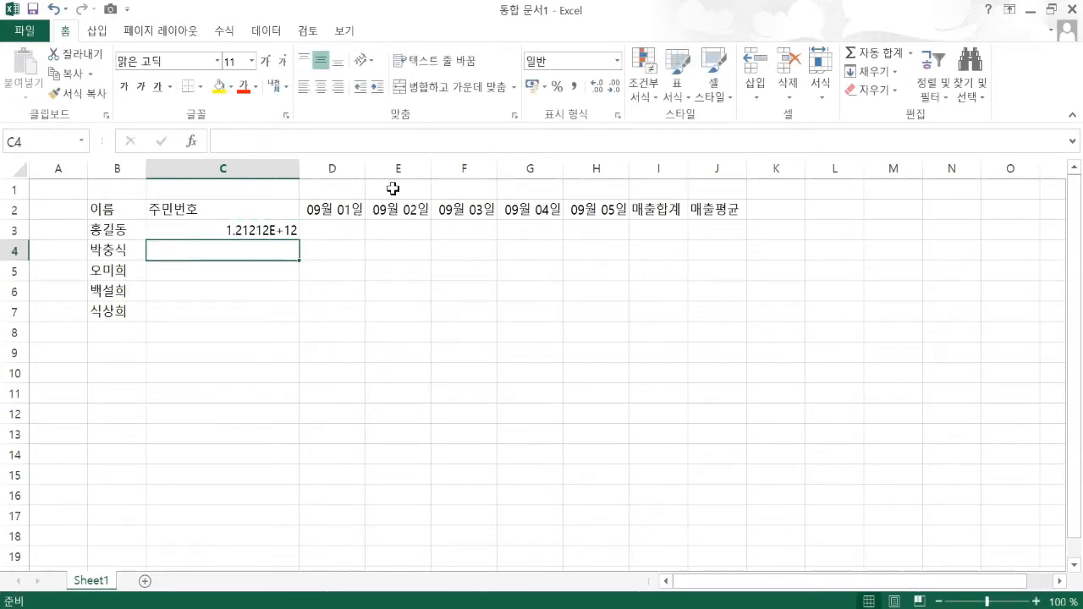
key("Up")
key("Down")
key("Up")
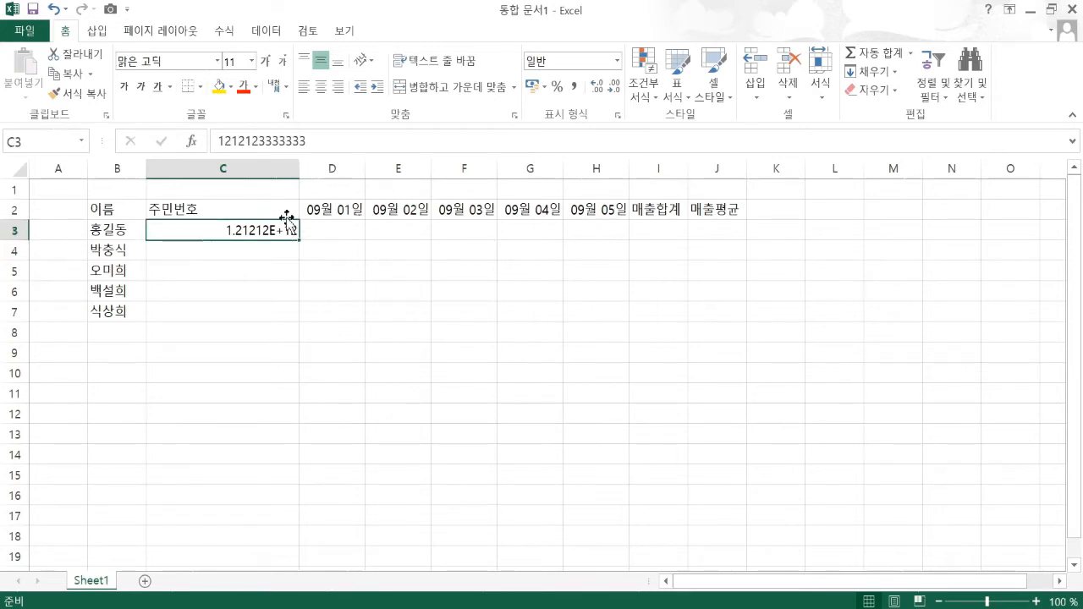
- Choose the 숫자 (Number) category for C3:C7 in the cell format settings, with the red -1234 style for negative numbers
left_click_drag(286, 226, 286, 307)
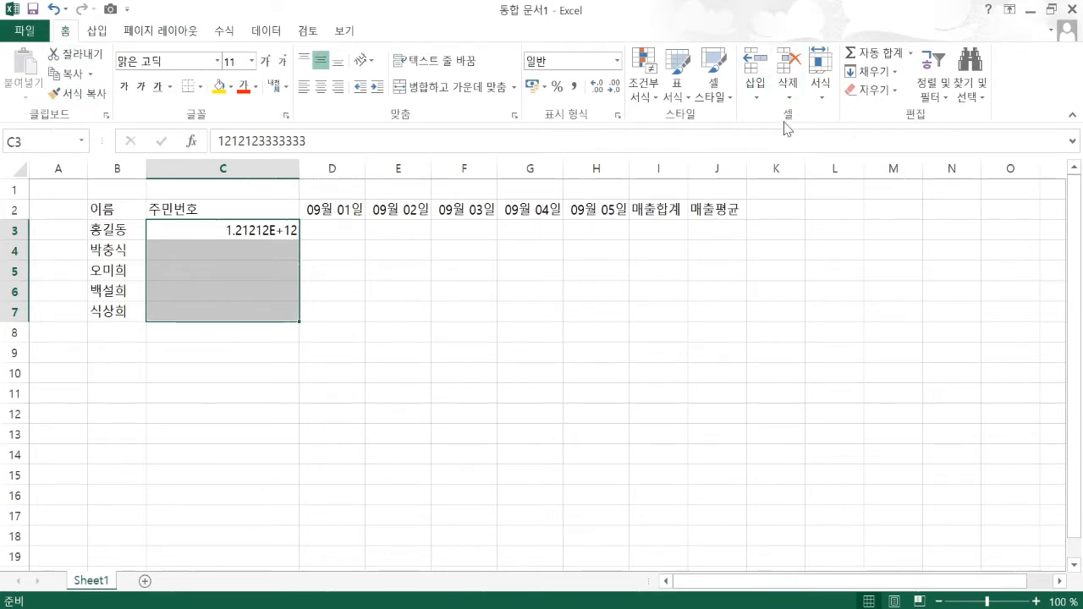
left_click(821, 84)
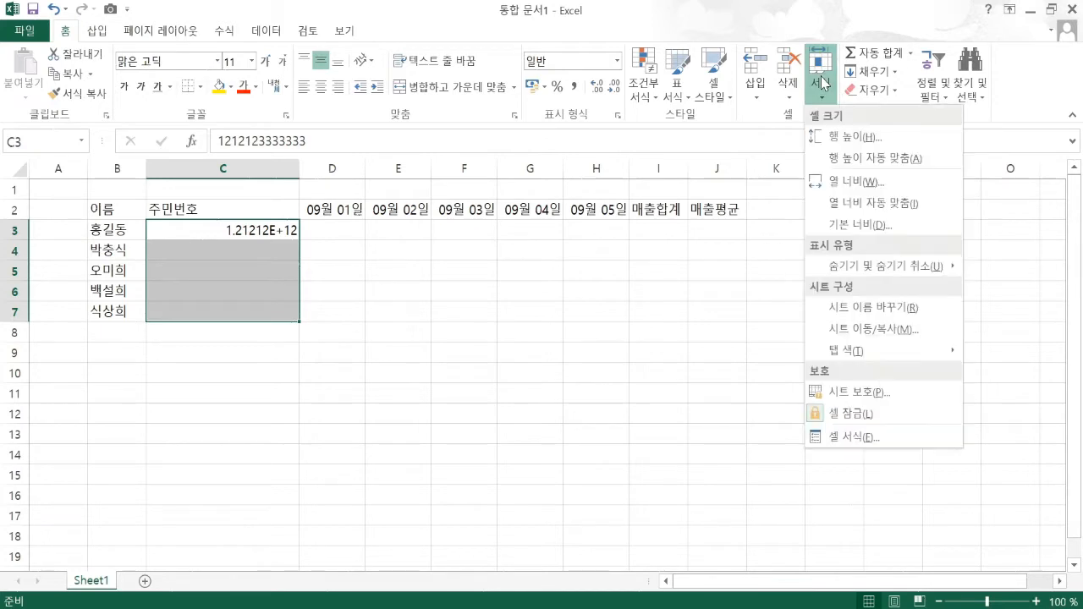
left_click(845, 437)
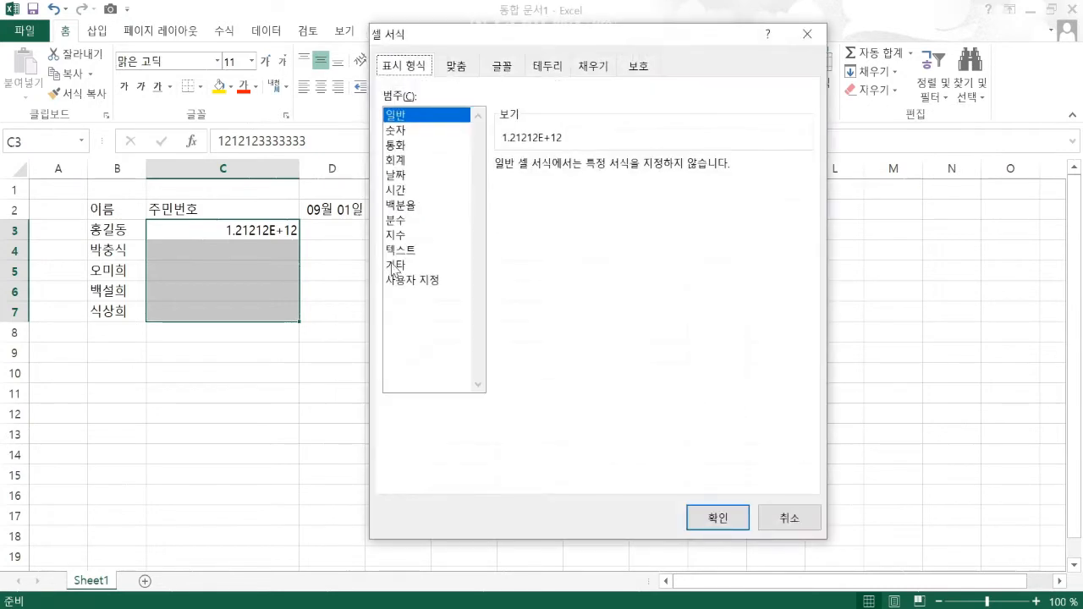
left_click(399, 131)
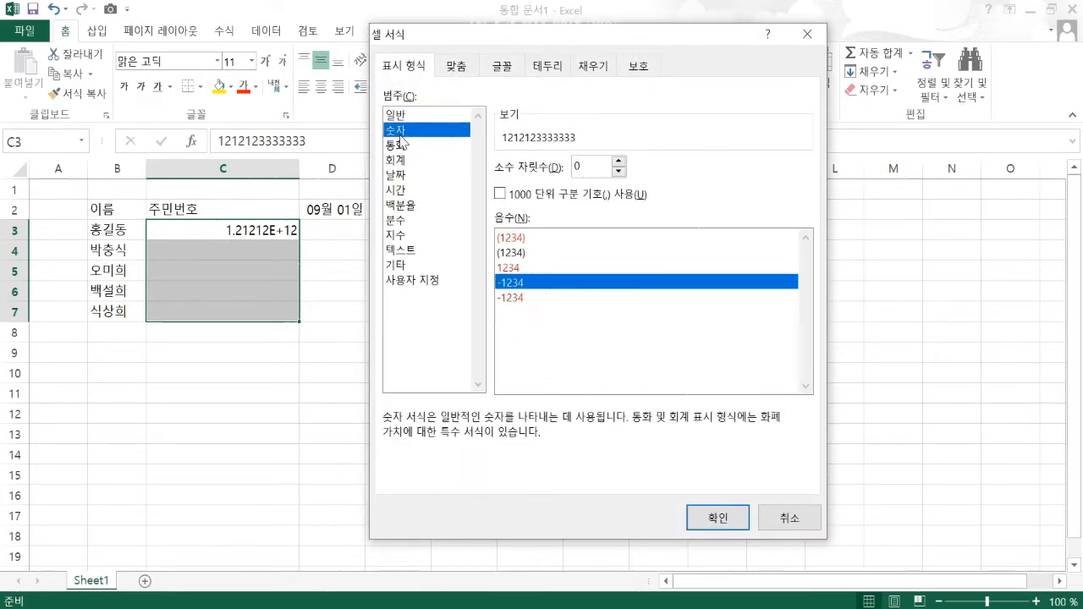
left_click(515, 269)
left_click(516, 284)
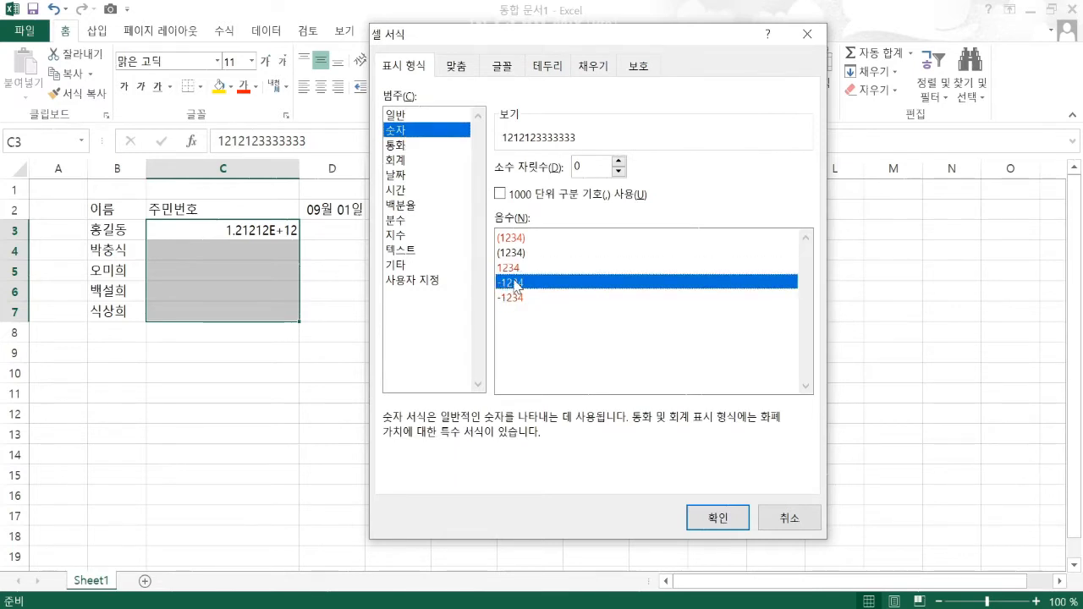
left_click(516, 298)
left_click(512, 240)
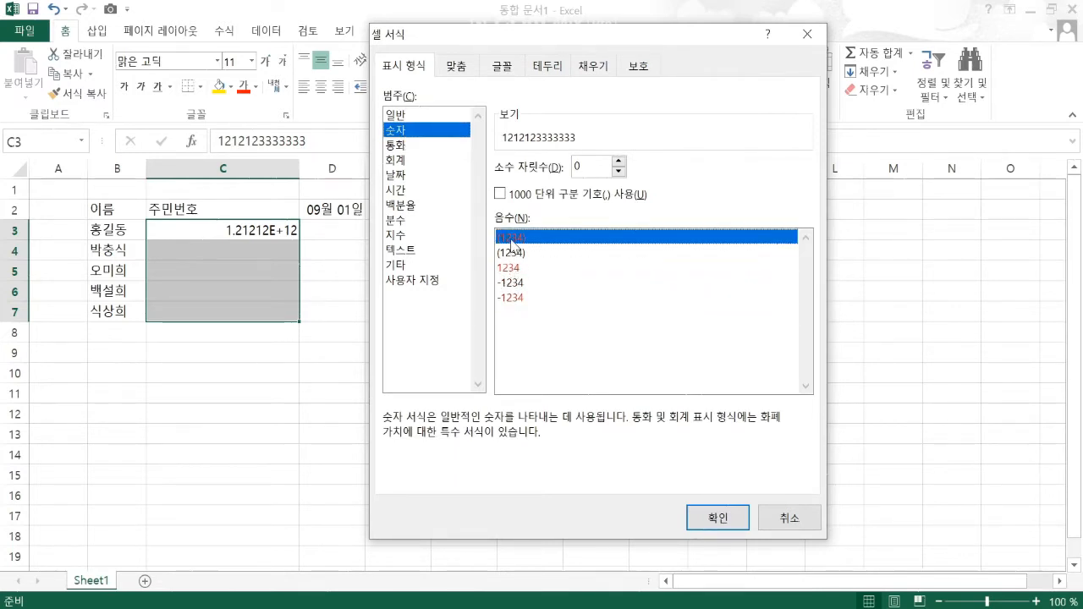
left_click(505, 267)
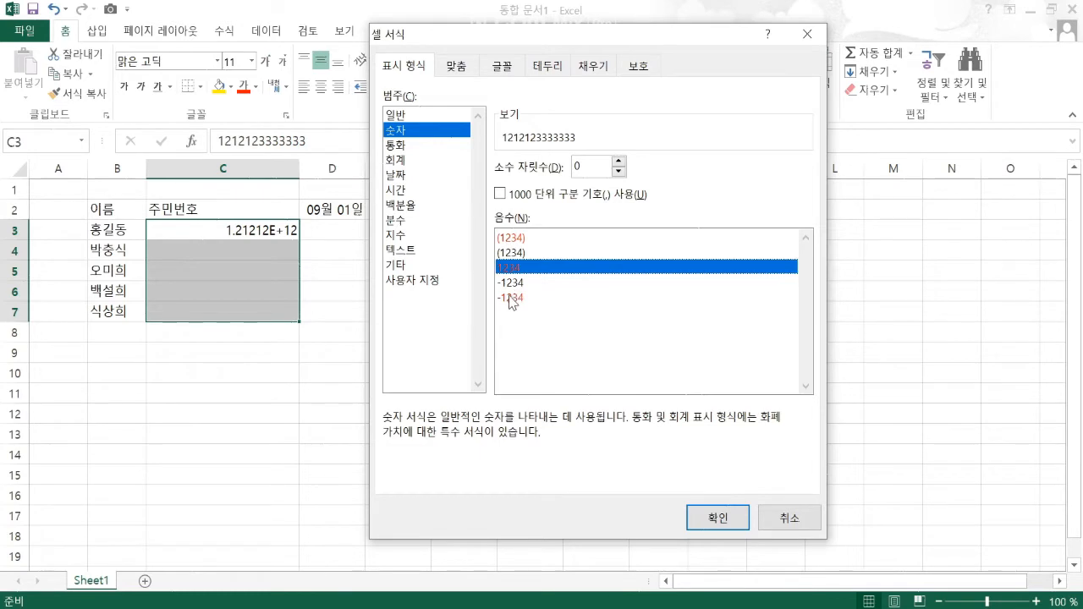
left_click(507, 297)
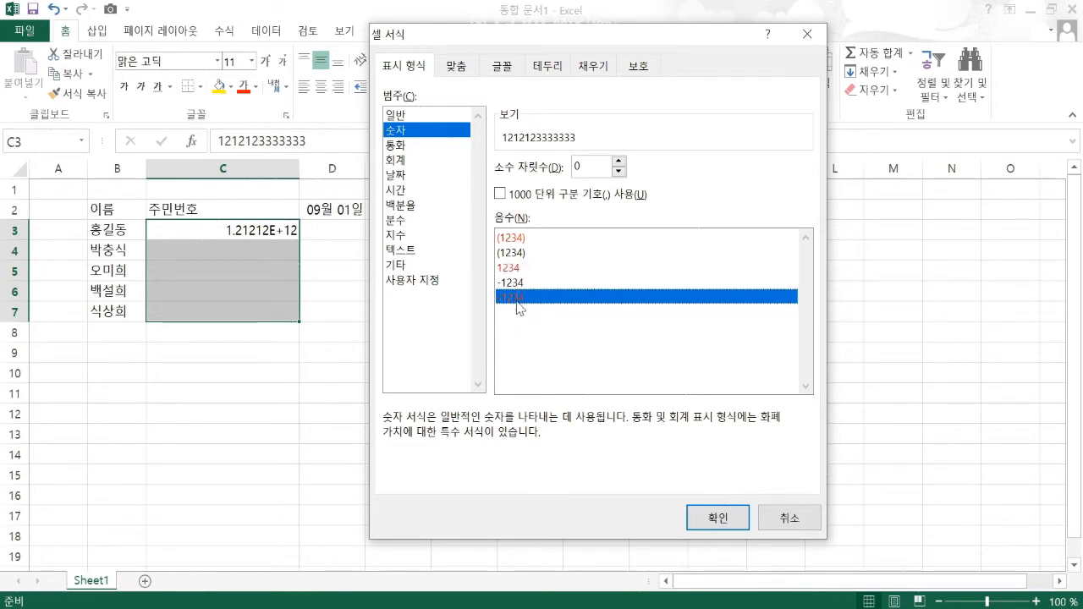
- Turn on the thousands separator (1000 단위 구분 기호) and try different decimal place counts, ending at 0
left_click(501, 194)
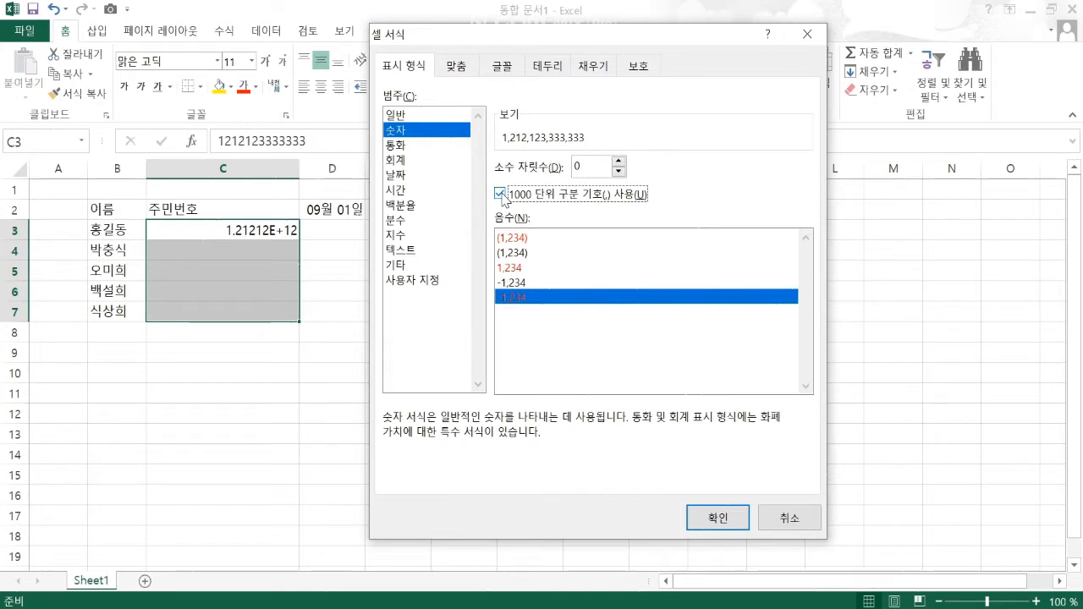
left_click(619, 161)
left_click(618, 160)
left_click(618, 161)
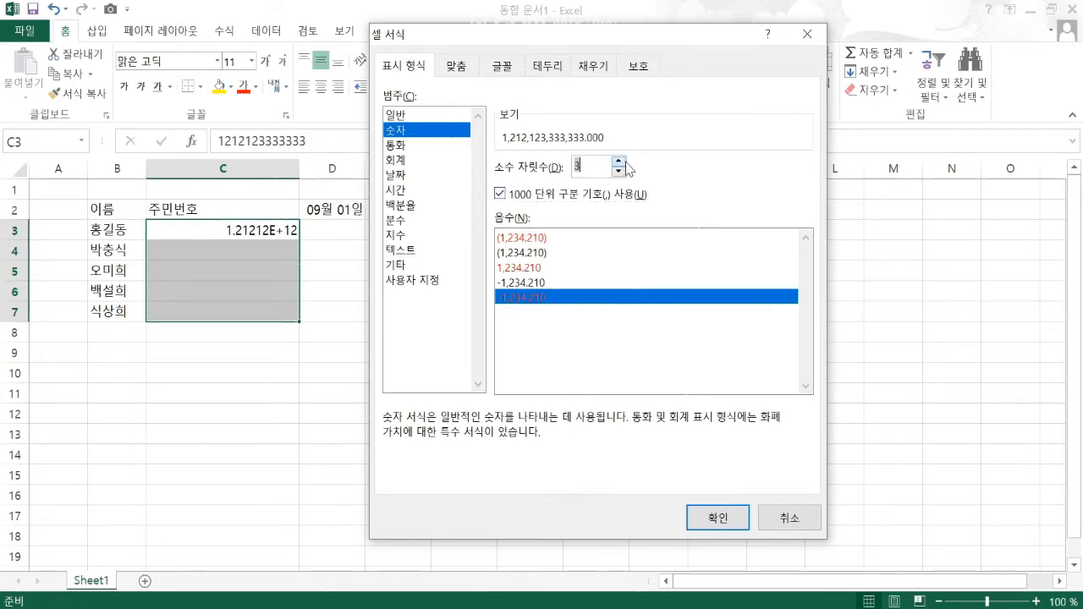
left_click(619, 161)
left_click(618, 161)
left_click(618, 170)
left_click(618, 171)
left_click(619, 171)
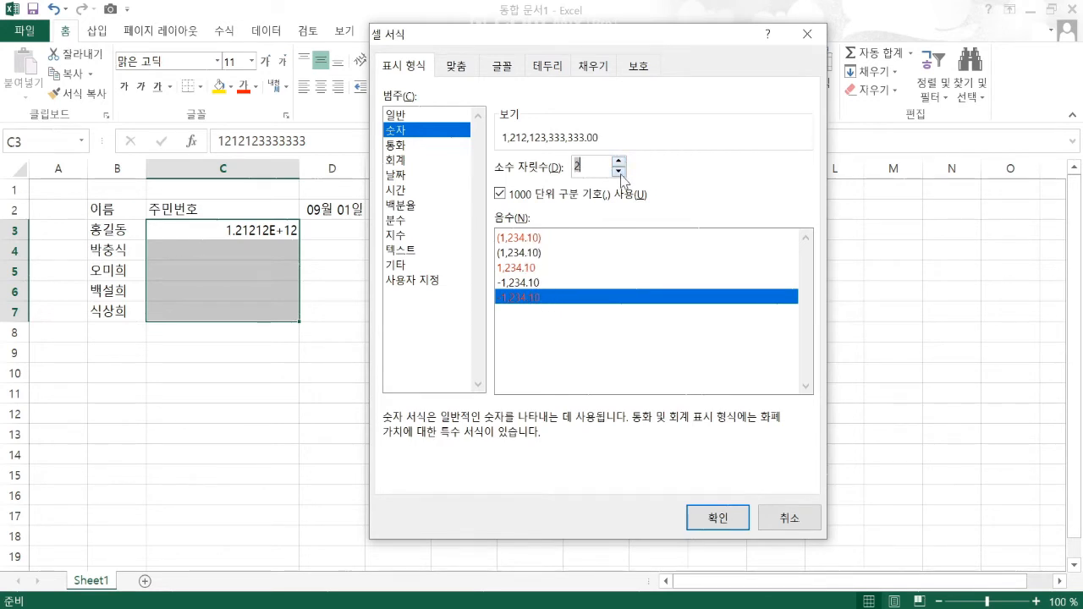
left_click(619, 171)
left_click(618, 171)
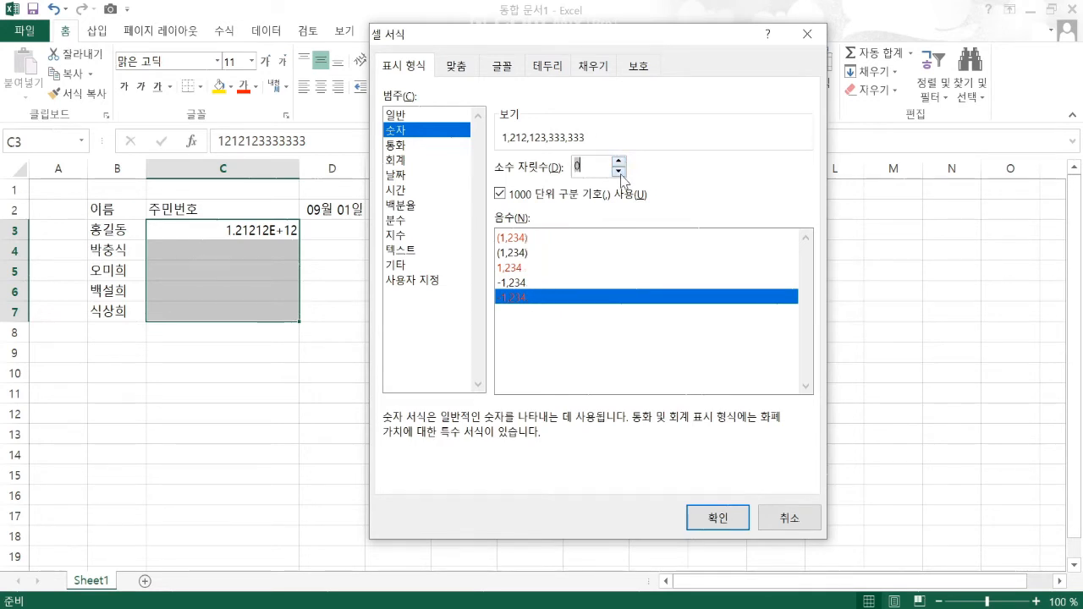
- Try the 통화 (Currency) category for C3:C7 with the ₩ symbol
left_click(398, 145)
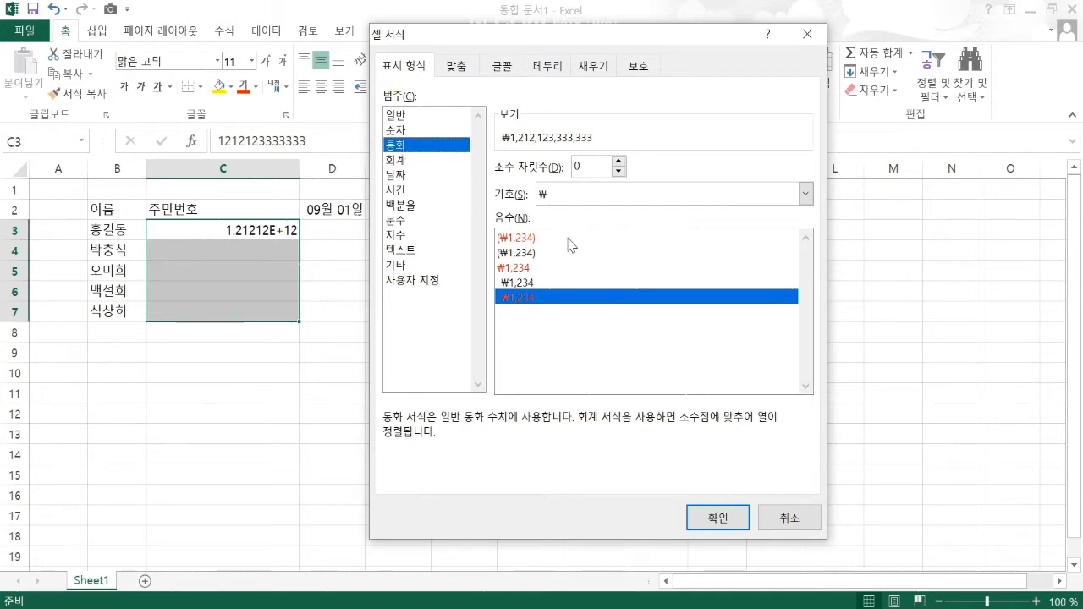
left_click(560, 196)
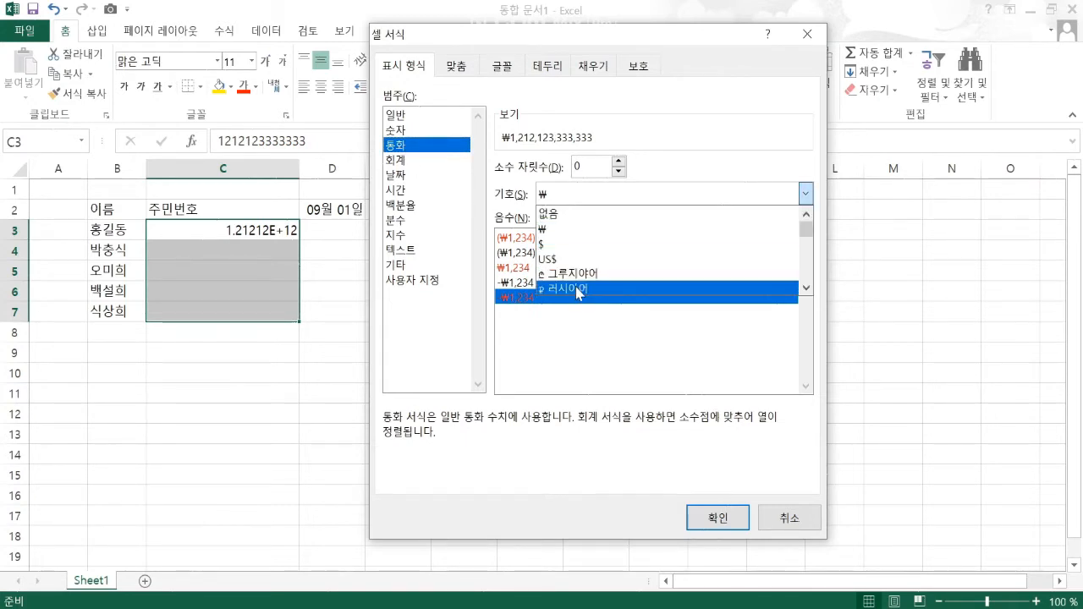
left_click(546, 227)
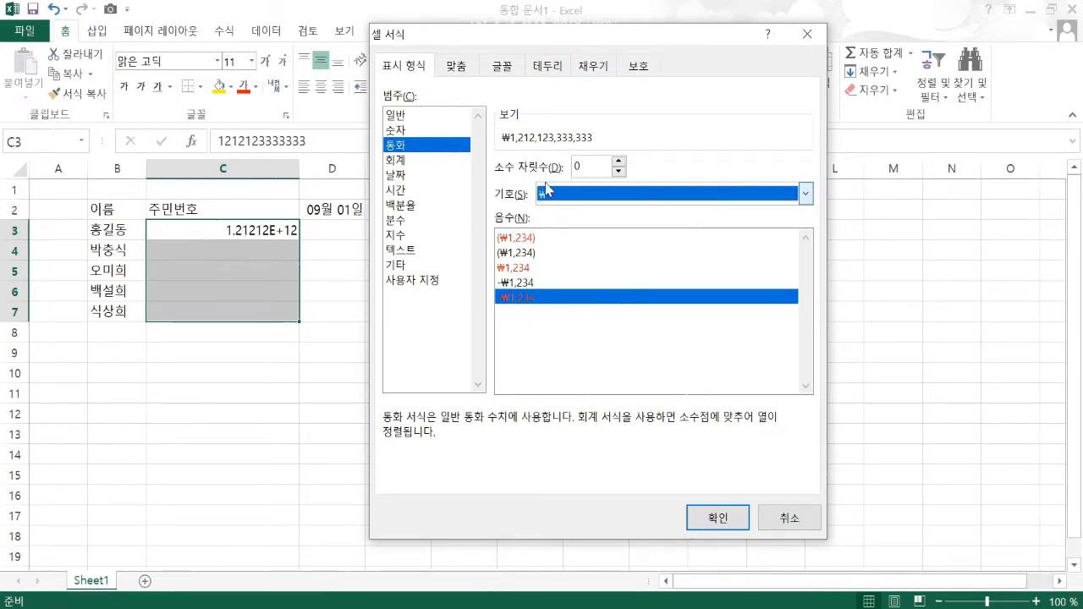
- Look through the remaining format categories from 회계 (Accounting) to 사용자 지정 (Custom), including the available date types
left_click(412, 161)
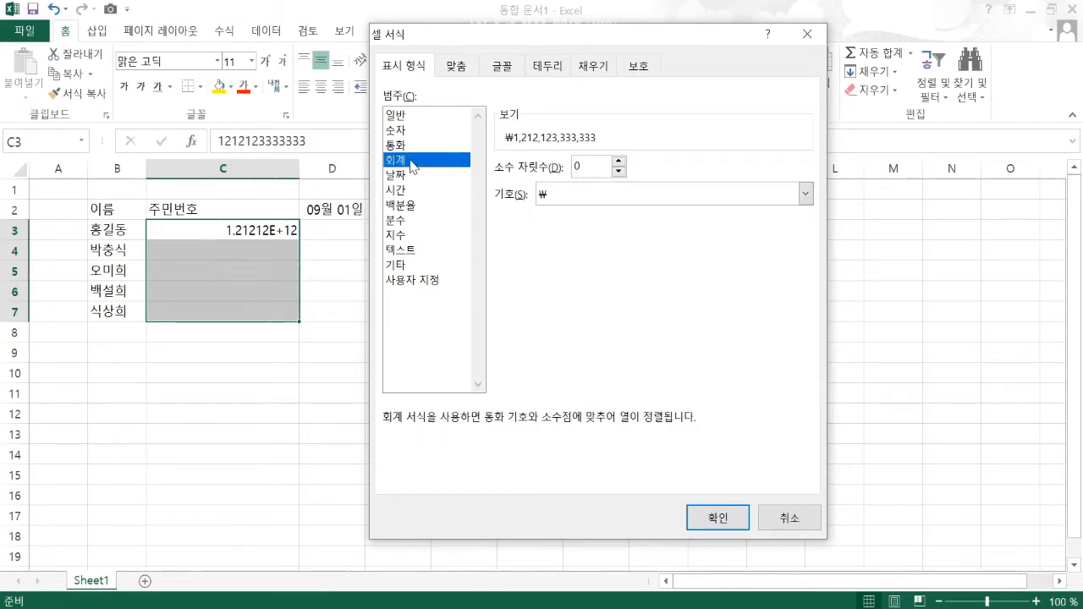
left_click(407, 176)
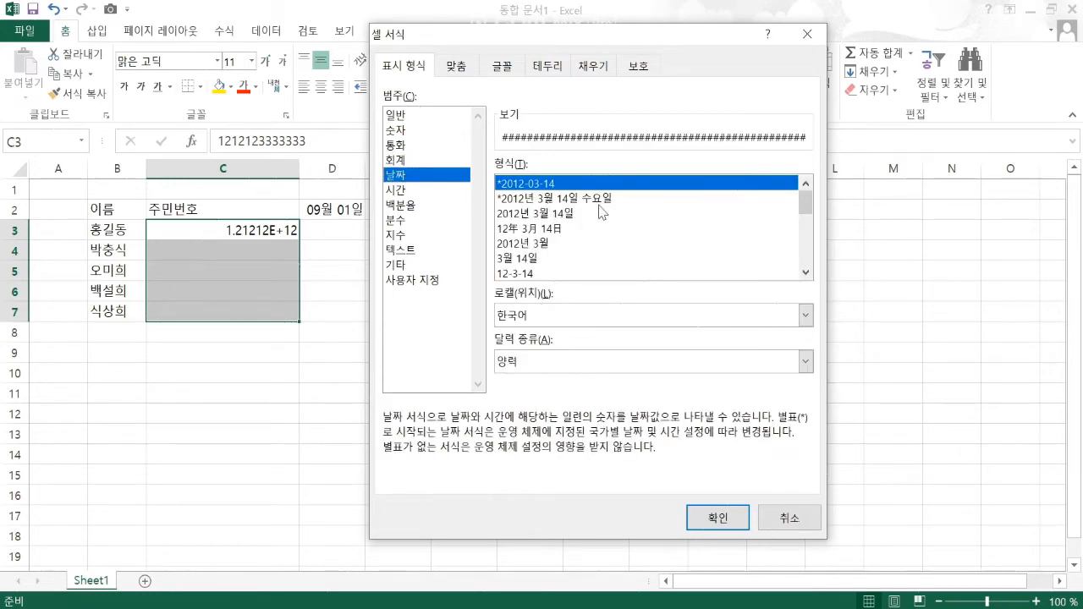
scroll(806, 220, "down", 4)
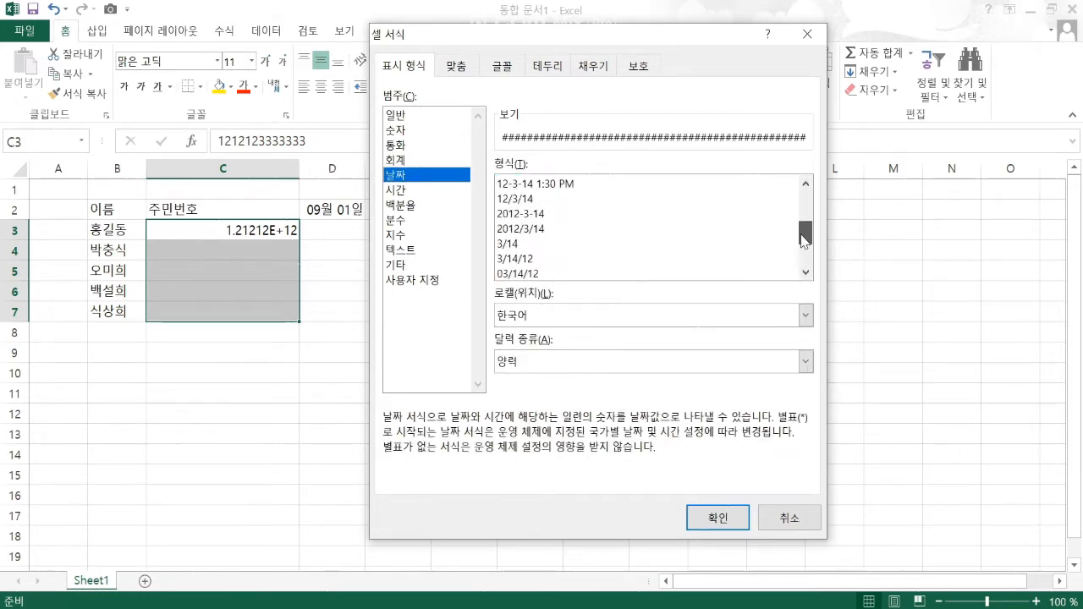
left_click(406, 191)
left_click(410, 206)
left_click(412, 220)
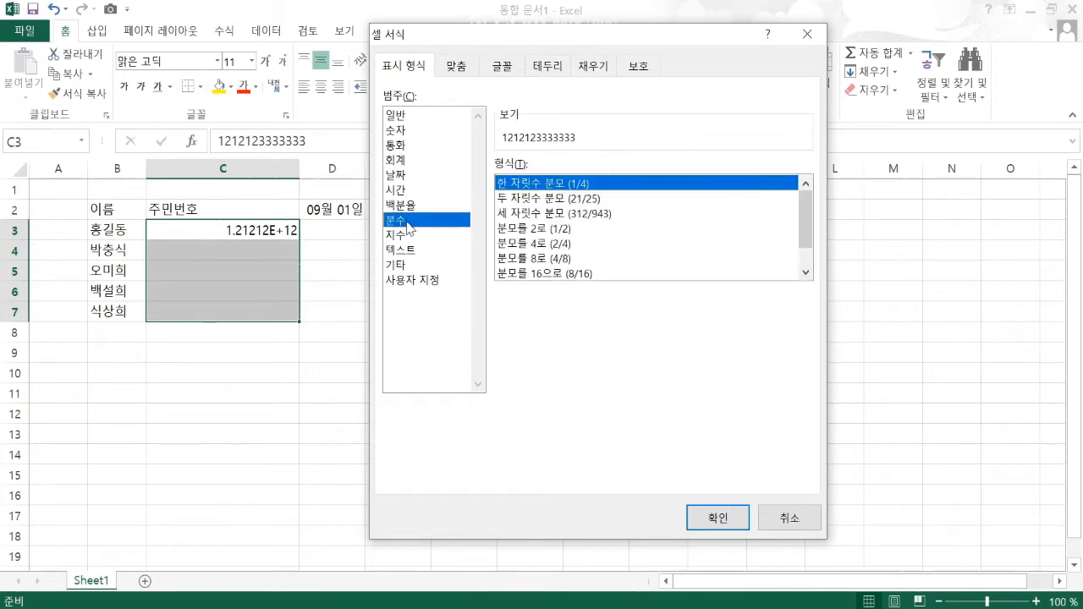
left_click(409, 235)
left_click(409, 251)
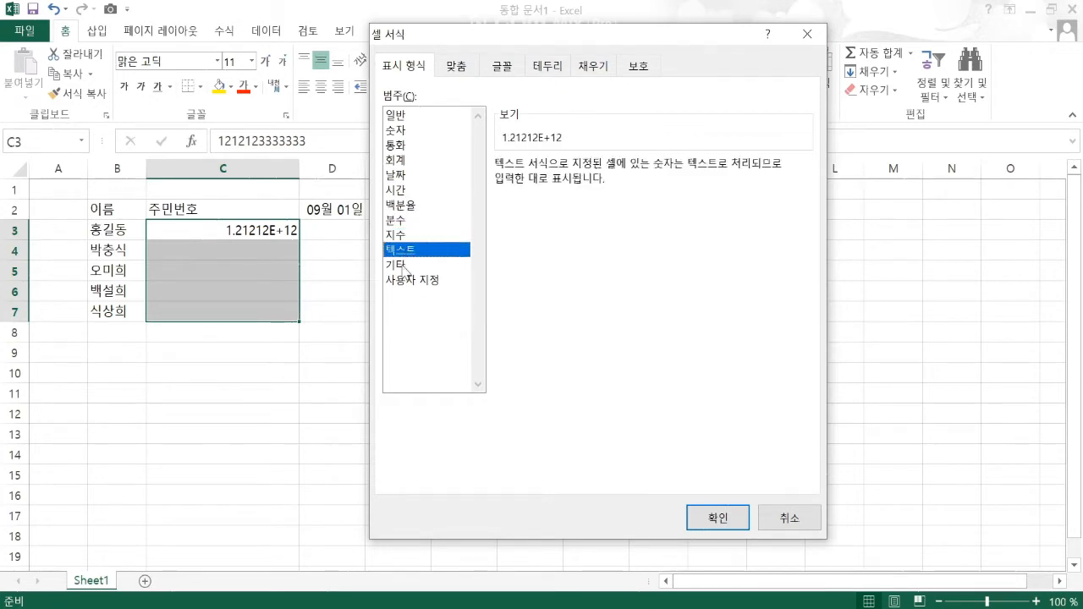
left_click(405, 265)
left_click(421, 281)
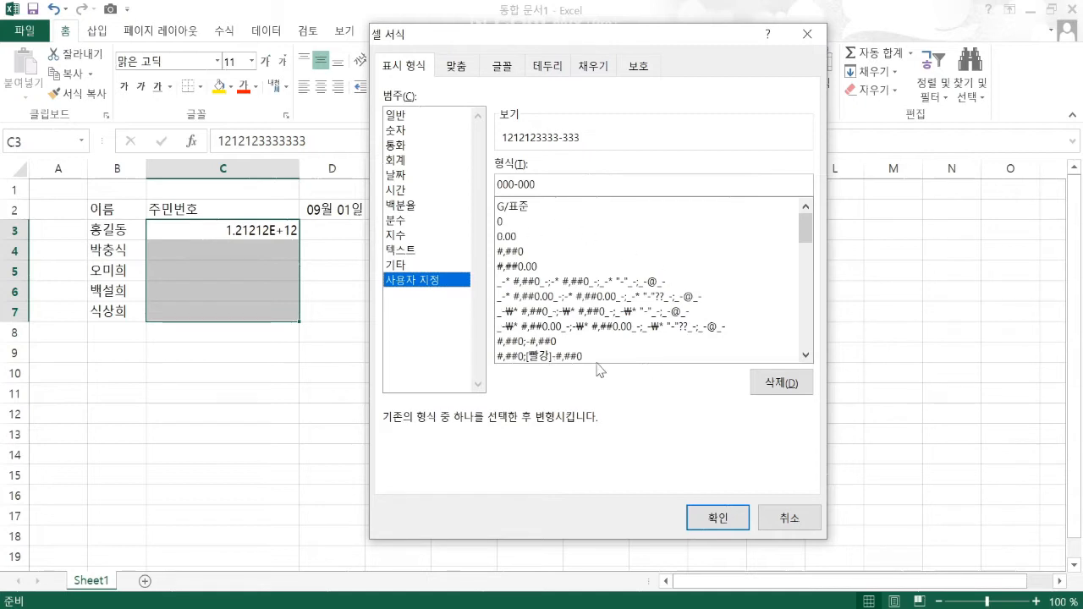
- Apply the 주민등록번호 (resident registration number) type from the 기타 (Special) category to C3:C7
left_click(404, 266)
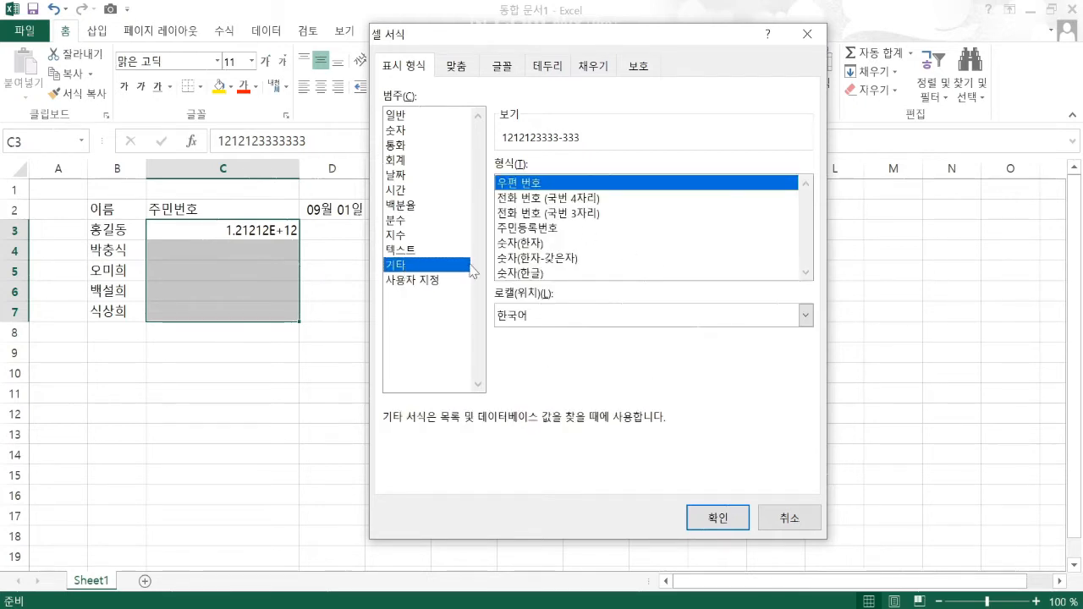
left_click(538, 227)
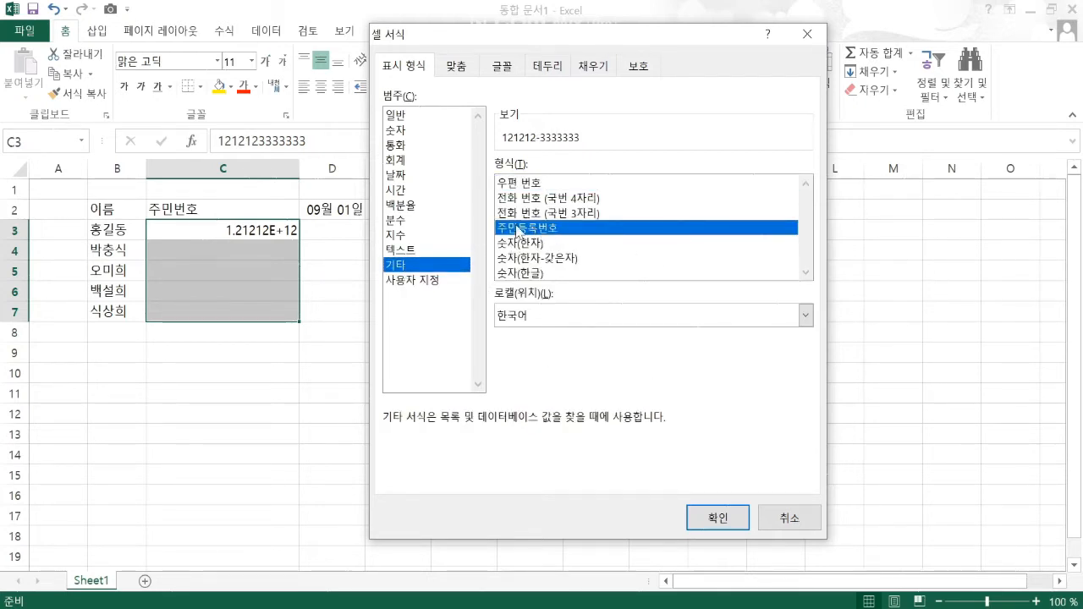
left_click(719, 519)
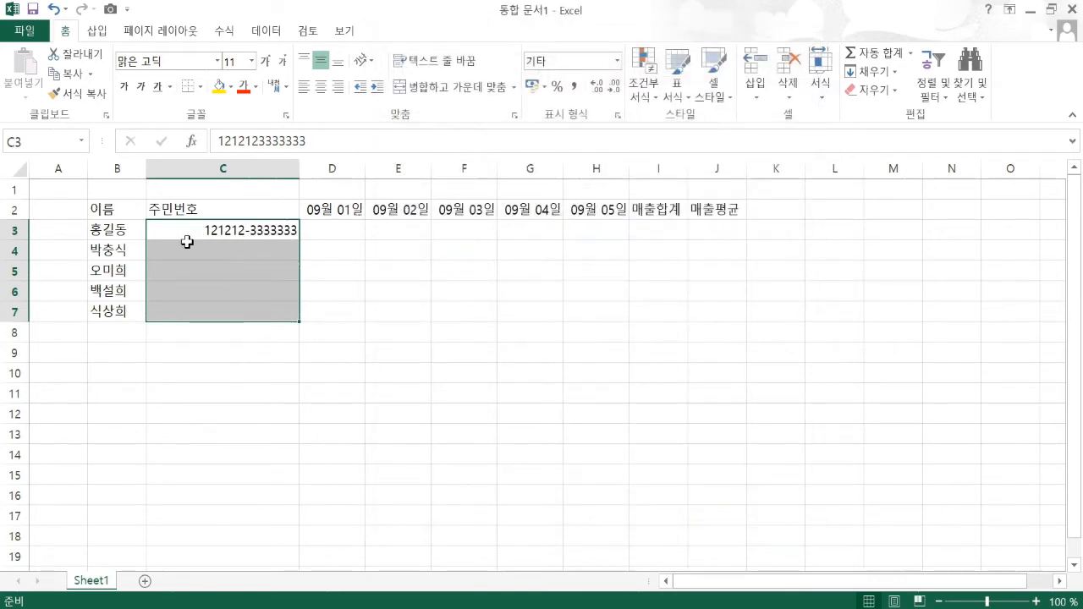
- Compare the formatted resident number displayed in C3 with the underlying value stored in the cell
left_click(205, 234)
left_click(241, 245)
left_click(237, 229)
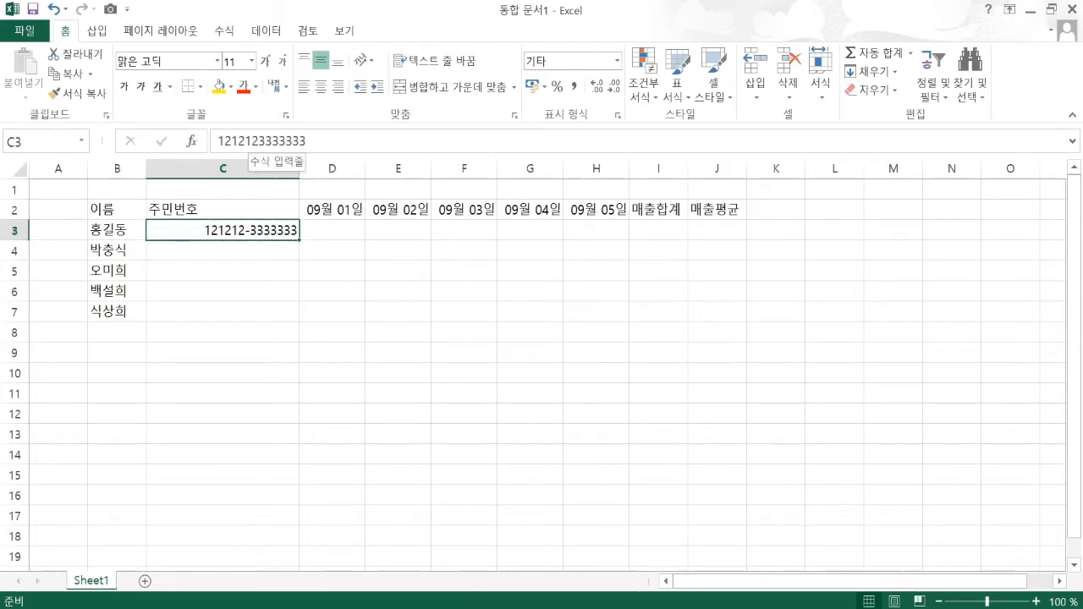
left_click(234, 318)
- Enter a single 0 in C4 as the second person's placeholder resident number and check the stored value
left_click(240, 250)
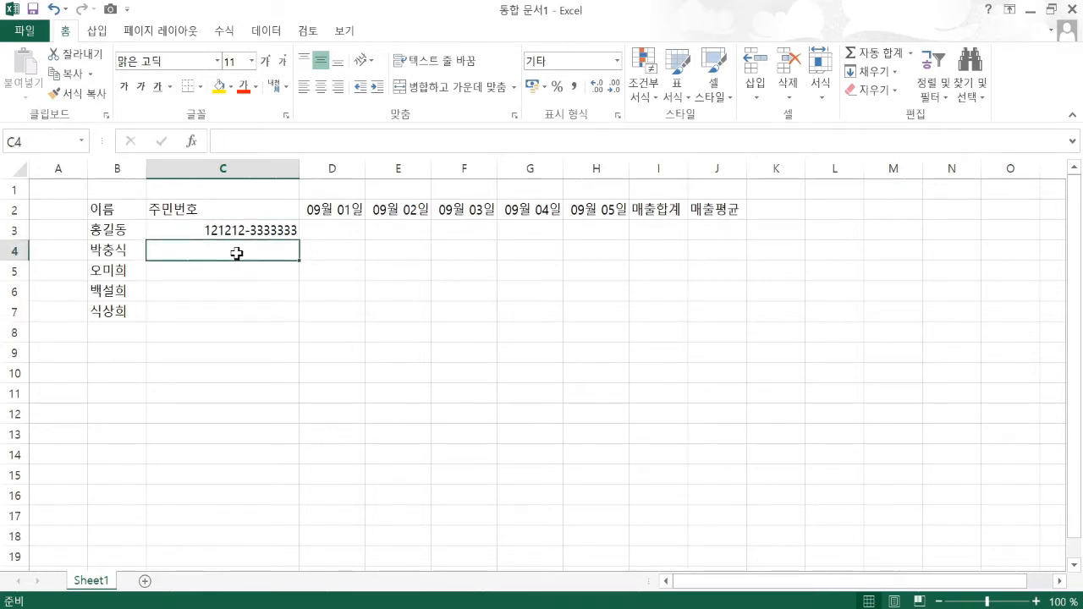
type("0")
key("Return")
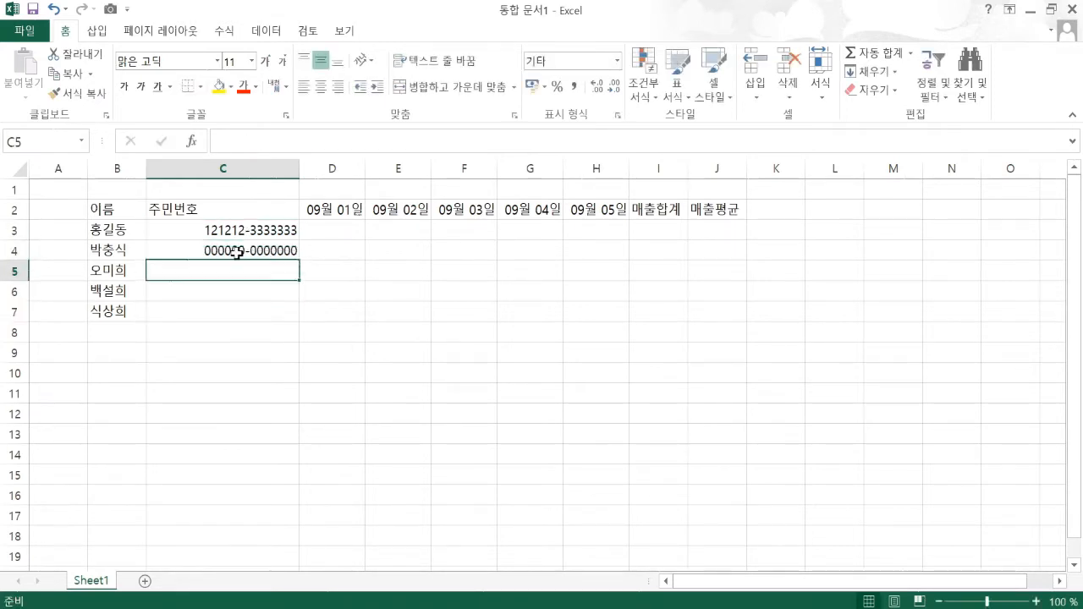
left_click(236, 254)
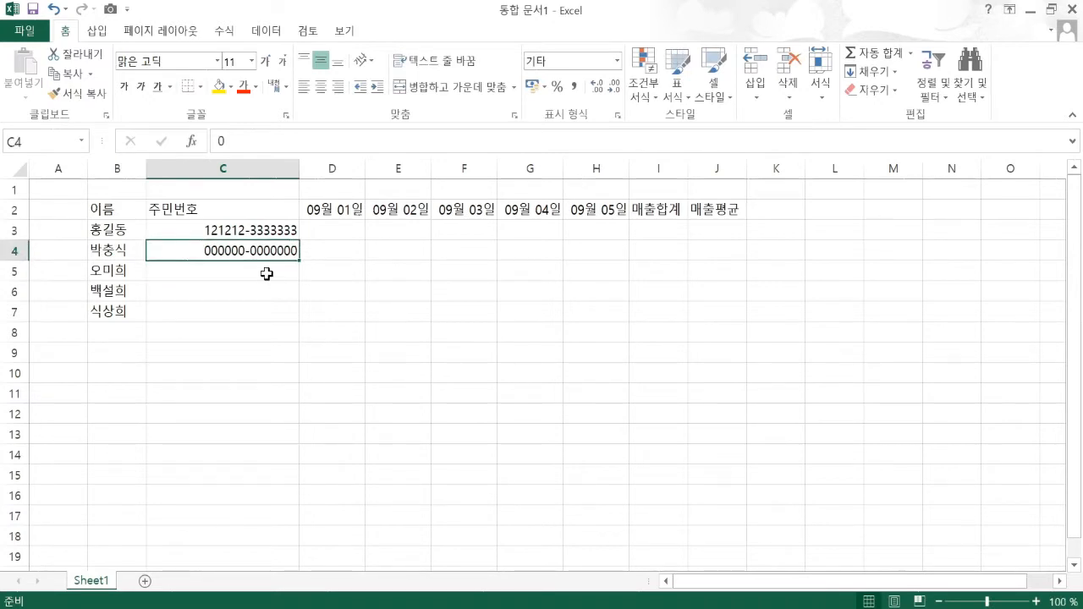
- Enter the third person's resident registration number in C5 with a hyphen
left_click(266, 273)
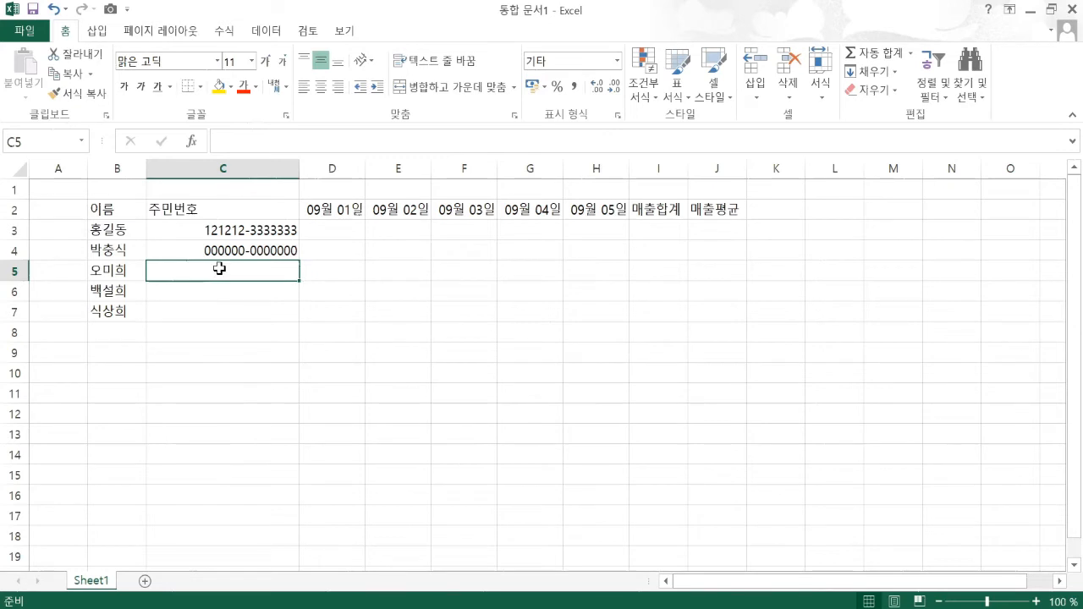
type("131313")
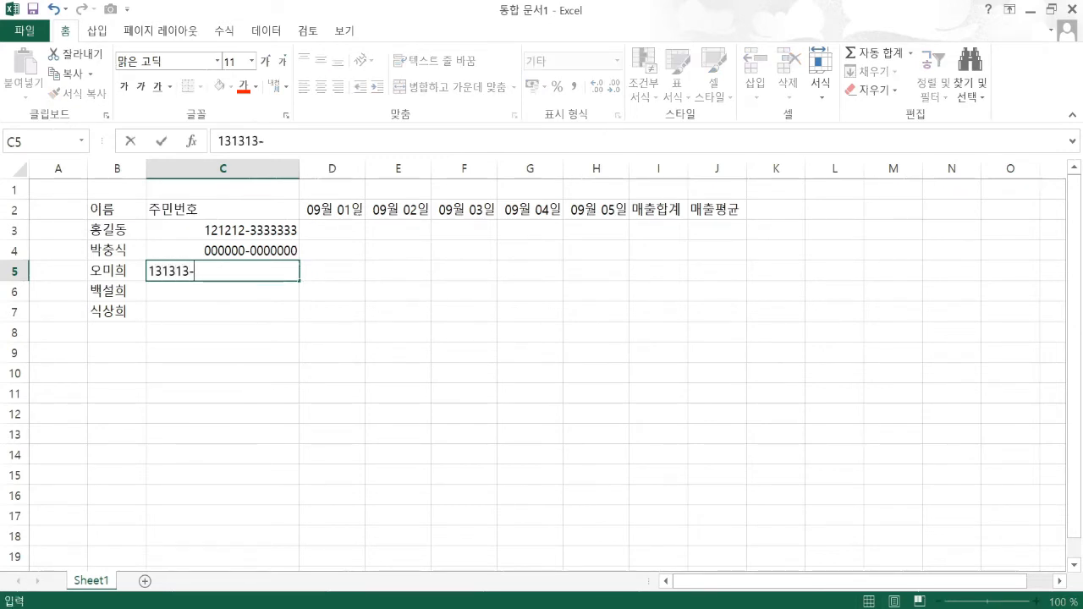
type("-4222222")
key("Return")
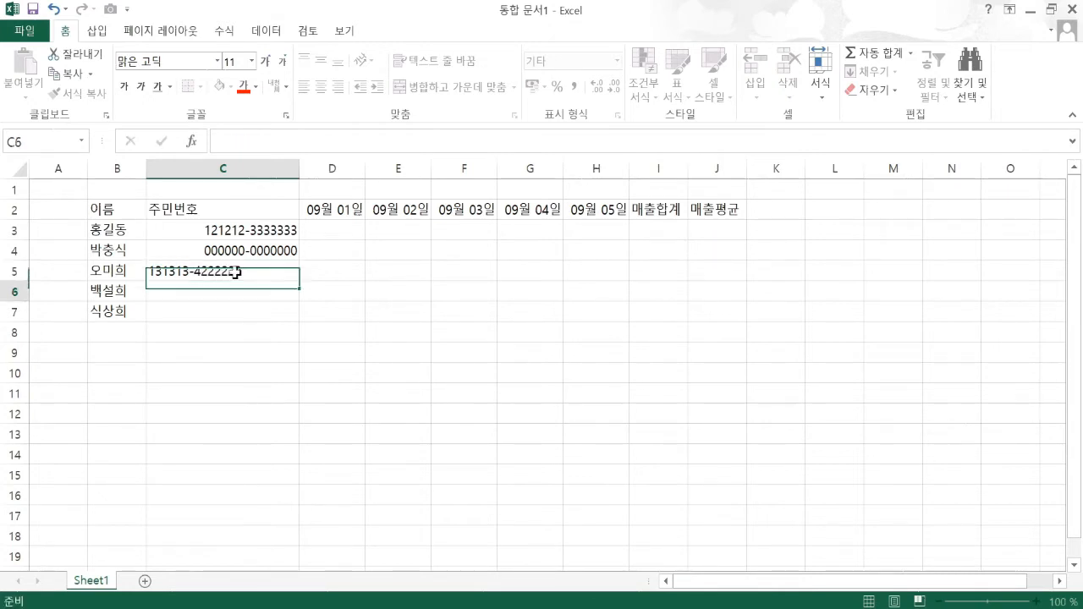
- Remove the hyphen from the resident registration number in C5 so the cell format applies
left_click(235, 271)
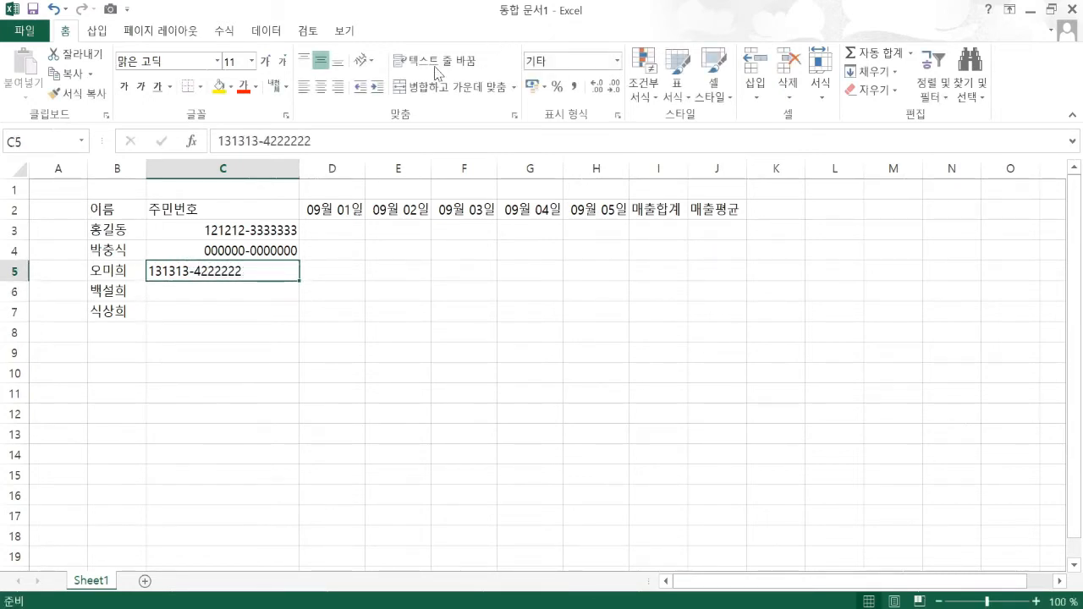
left_click(263, 142)
key("BackSpace")
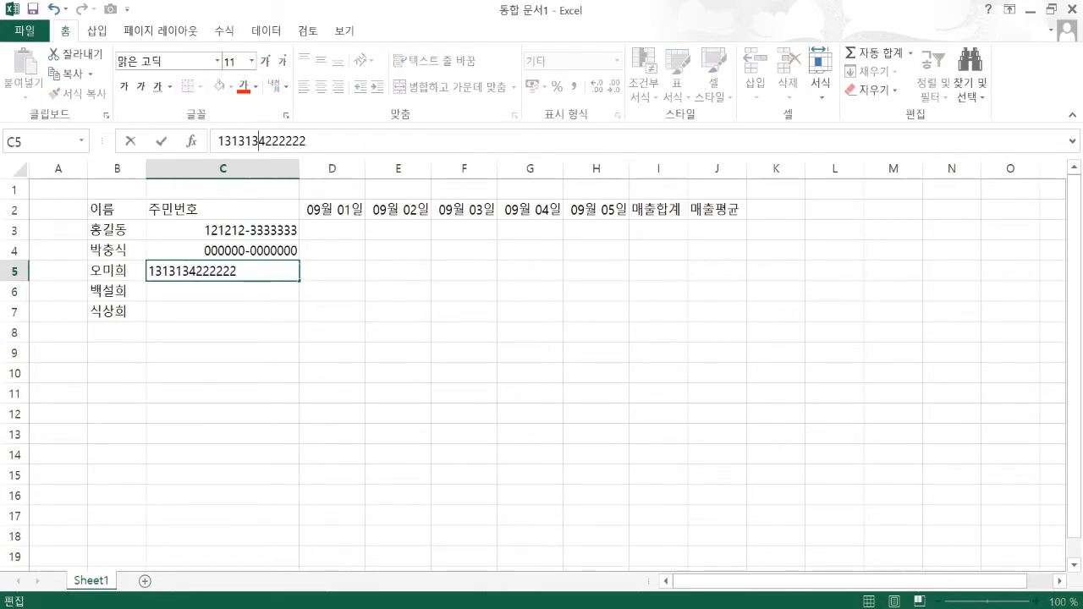
key("Return")
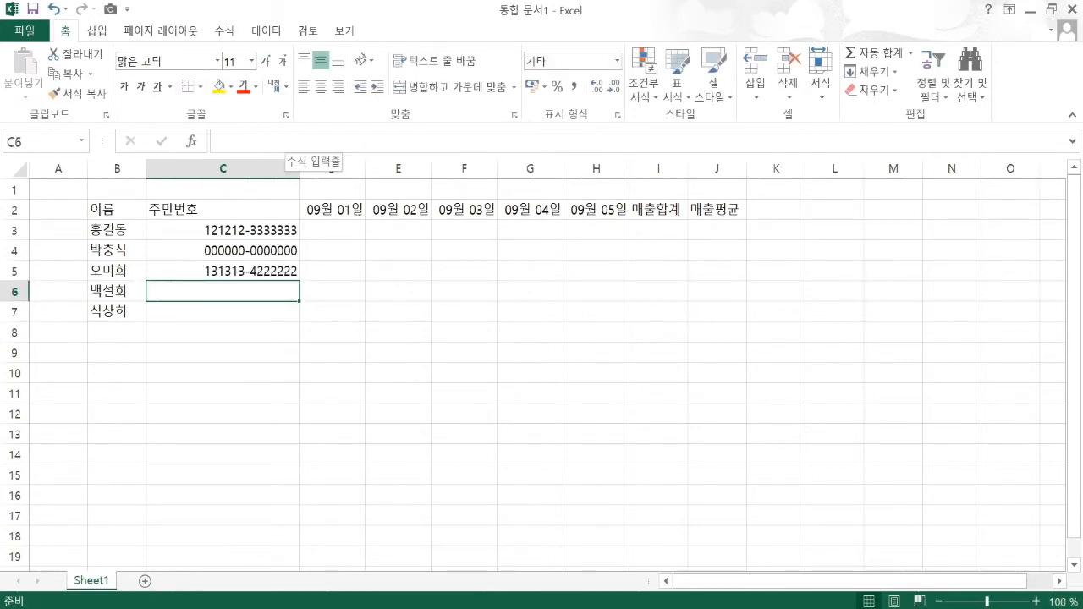
- Enter the fourth person's resident registration number in C6 and remove its hyphen
type("151515")
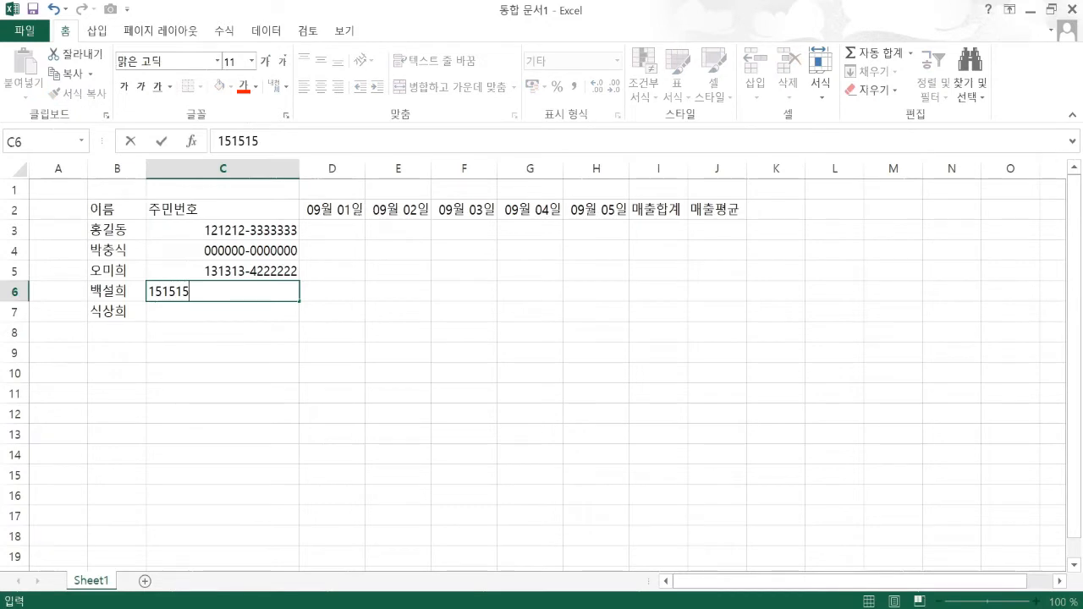
type("-4555555")
left_click(270, 141)
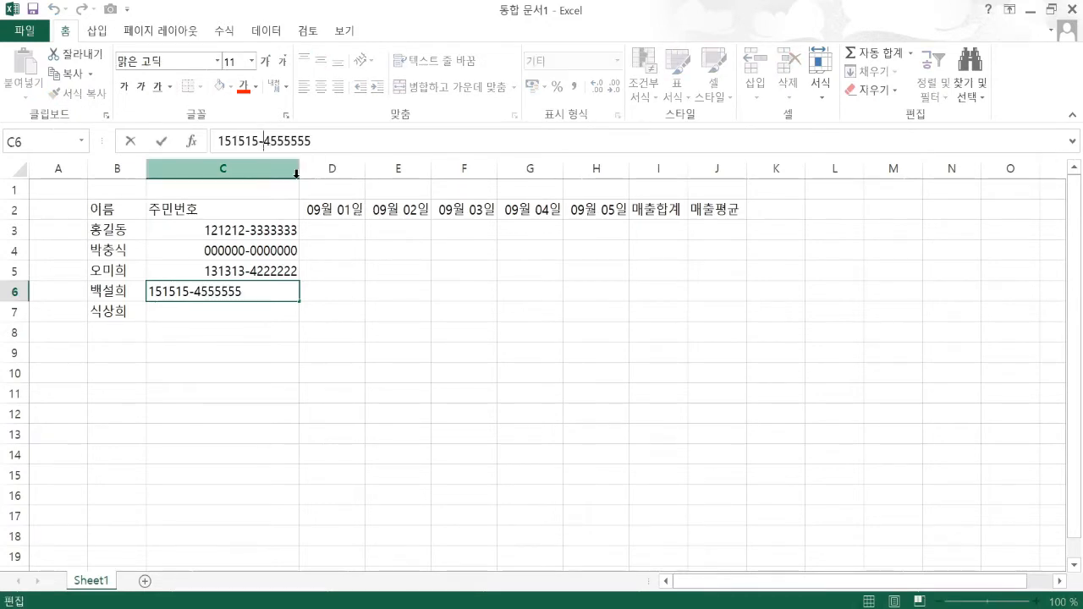
key("BackSpace")
key("Return")
- Enter the fifth person's resident registration number in C7 as digits only, deleting the extra last digit
type("1")
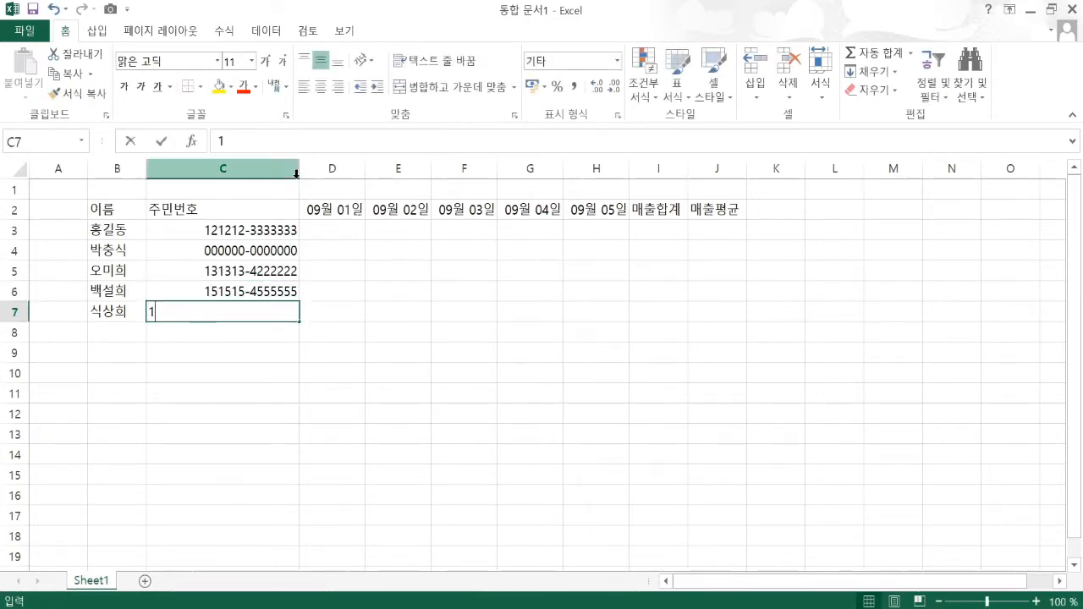
type("6161656")
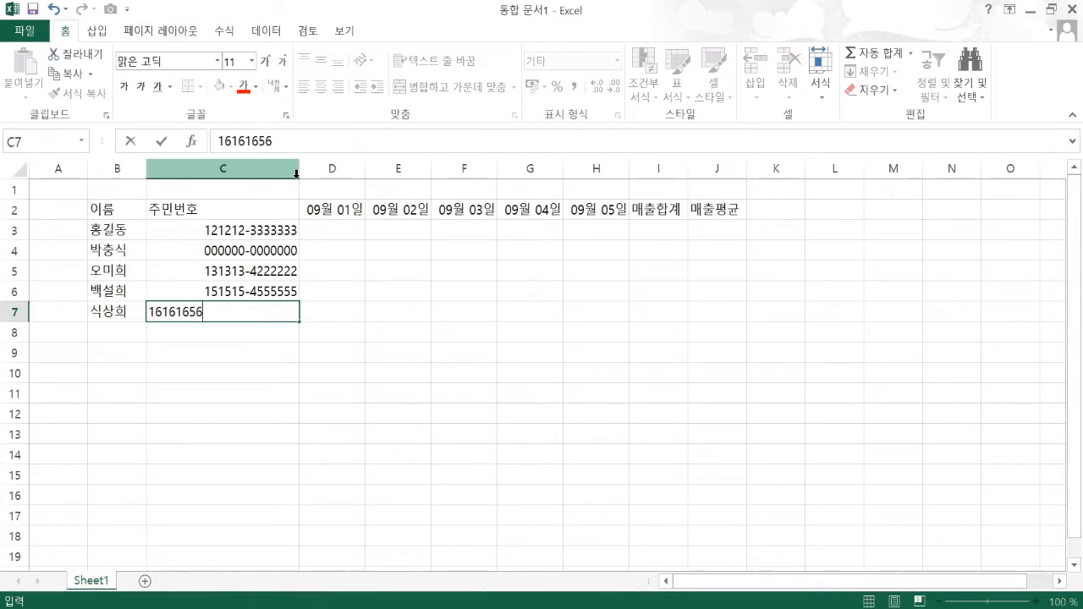
type("666666")
key("Return")
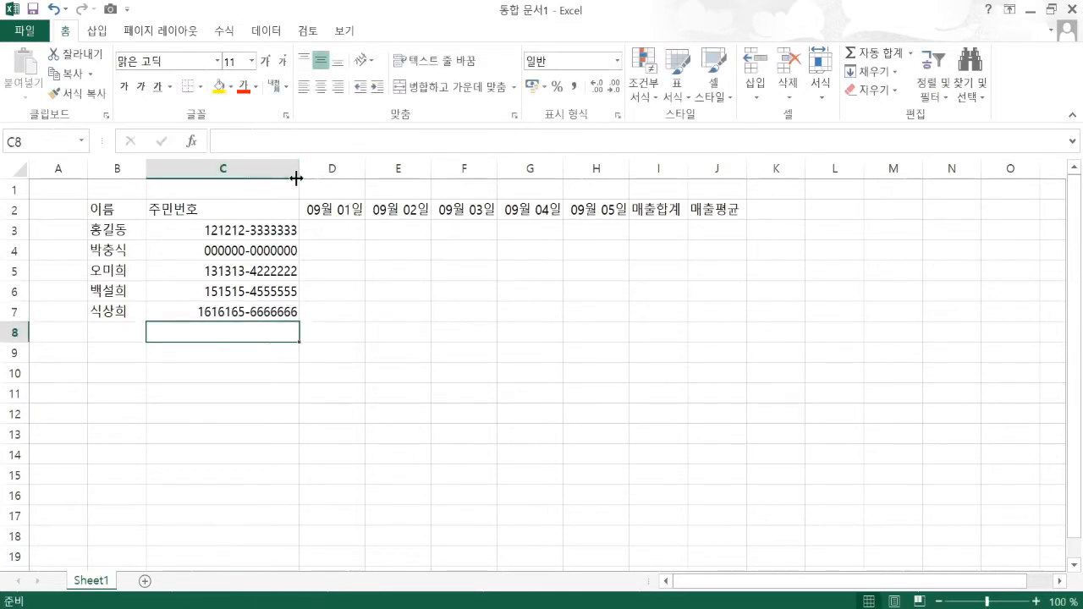
key("Up")
key("F2")
key("BackSpace")
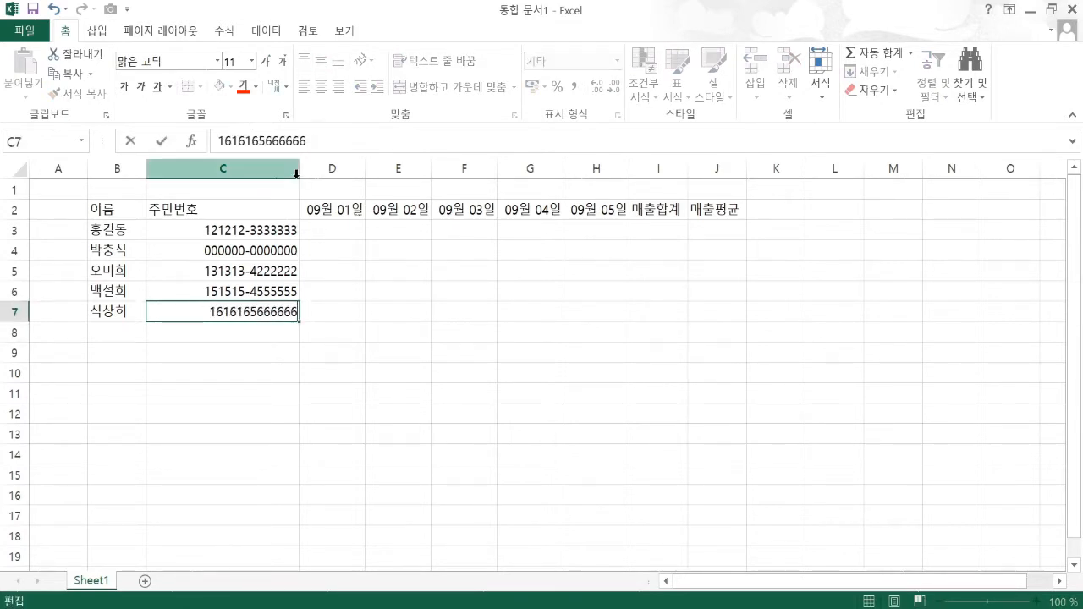
key("Return")
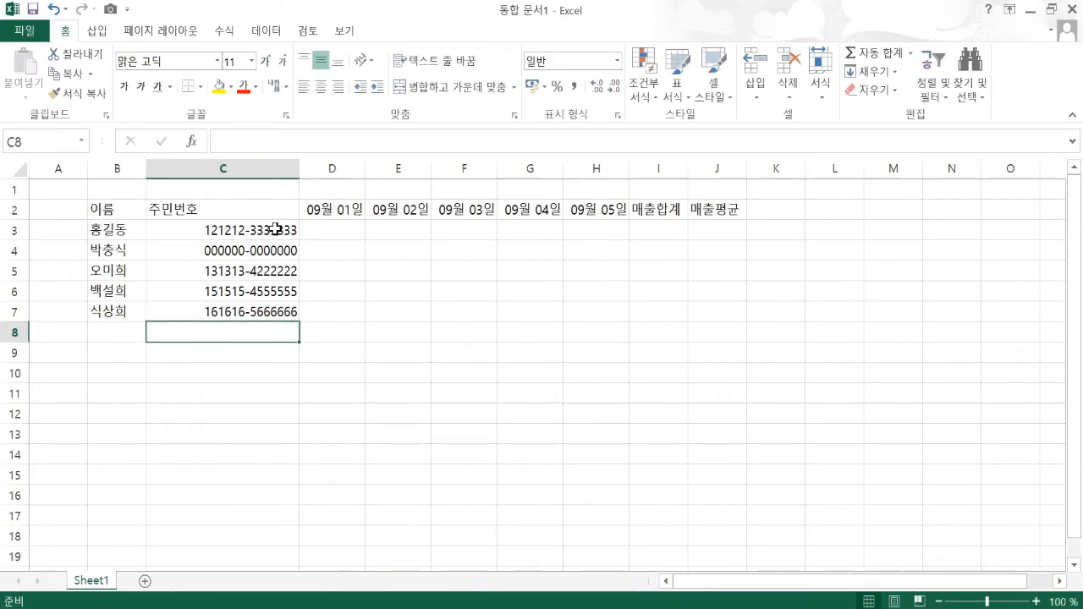
left_click_drag(273, 226, 280, 310)
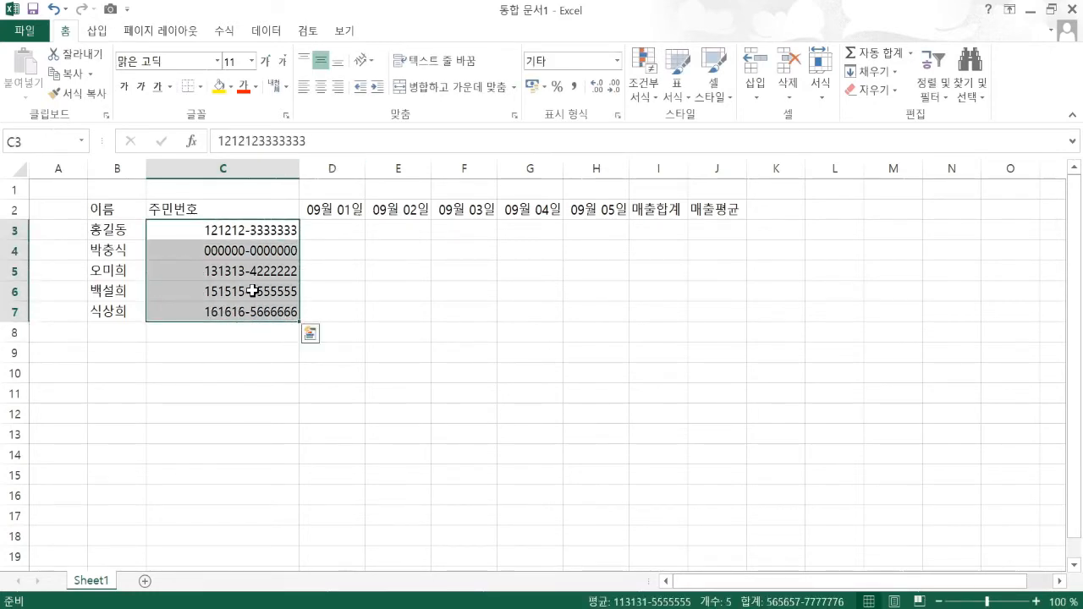
- Enter the first person's sales of 7000000 in D3 and 6000000 in E3
left_click(321, 231)
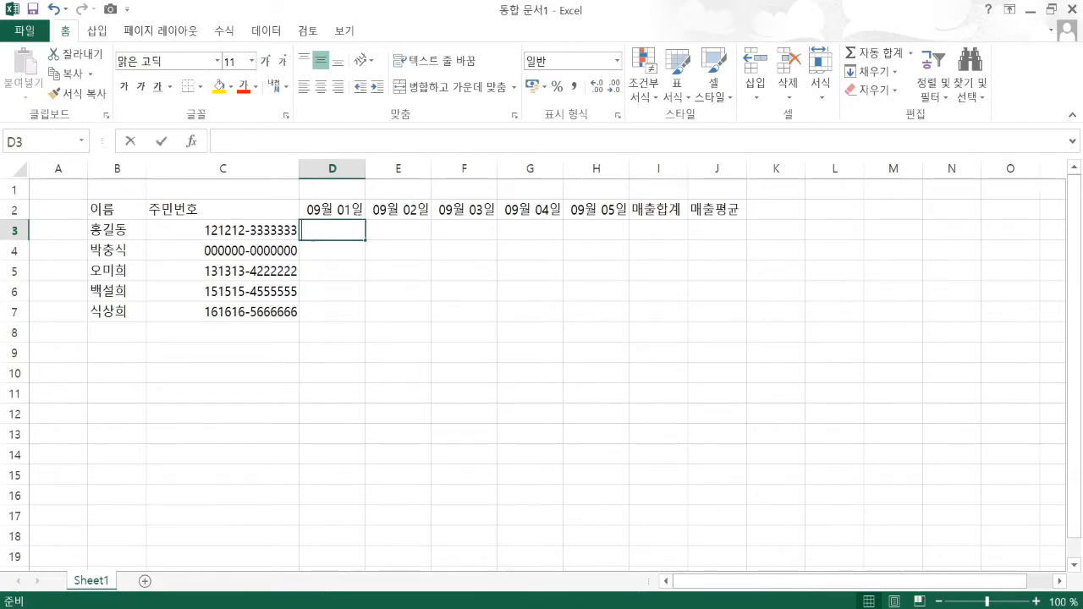
type("7000000")
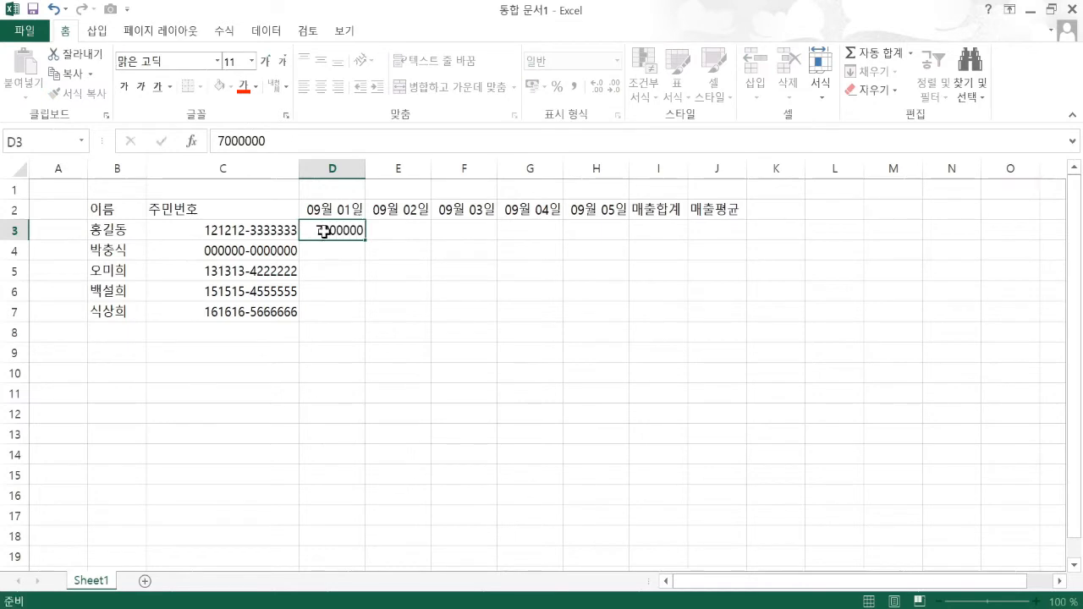
key("Return")
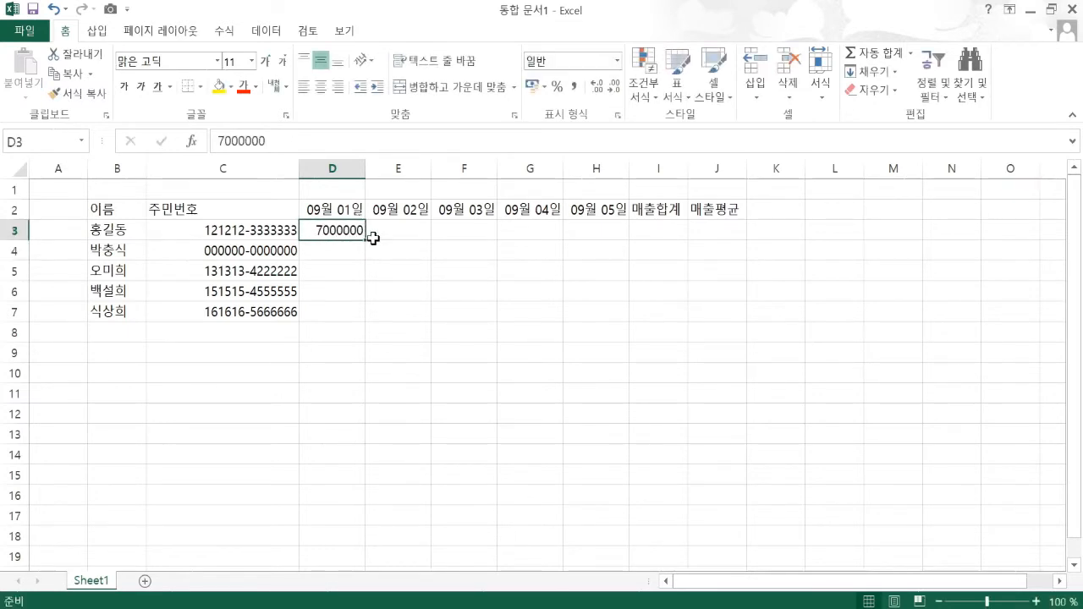
left_click(386, 237)
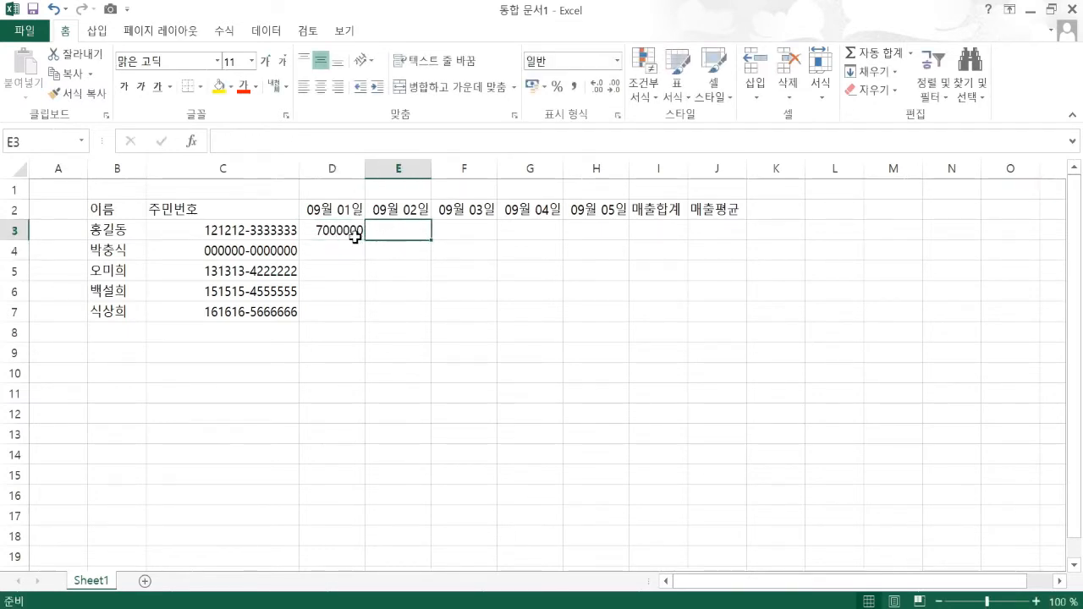
left_click(352, 230)
left_click(393, 230)
type("60")
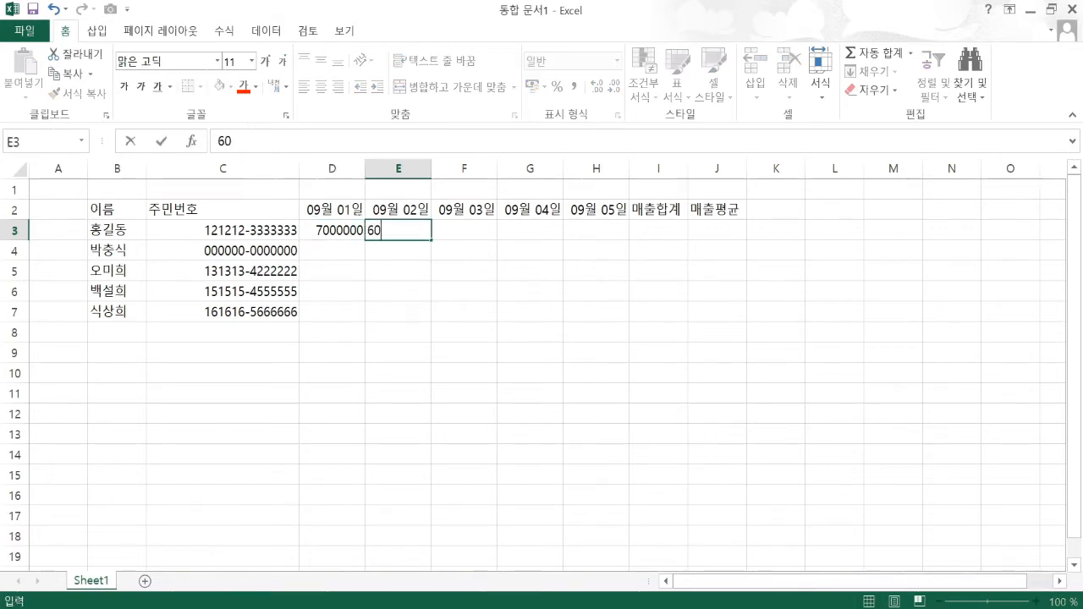
type("00000")
key("Return")
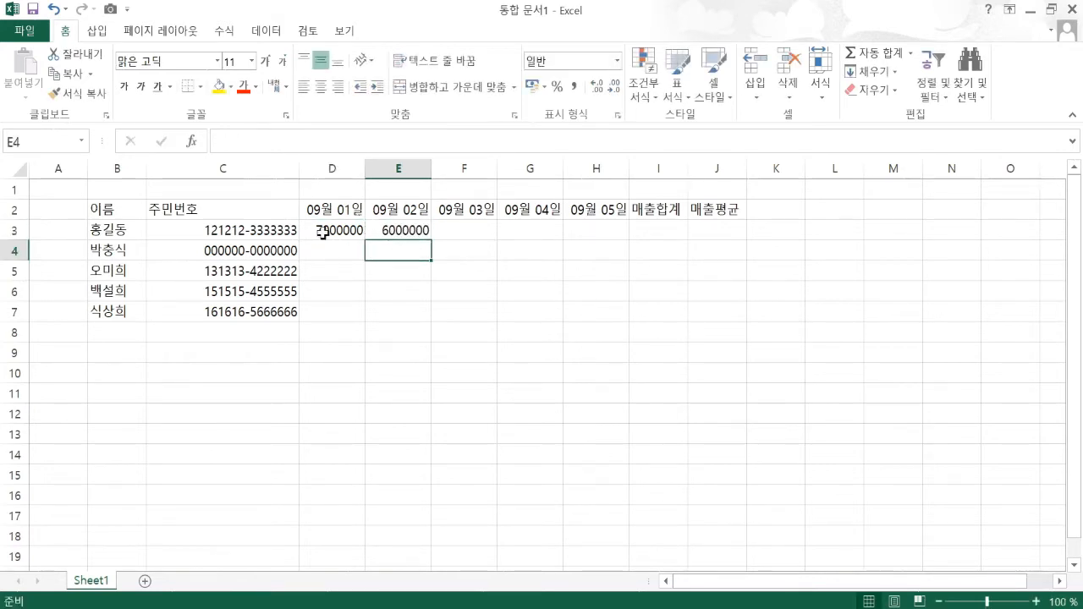
left_click(355, 236)
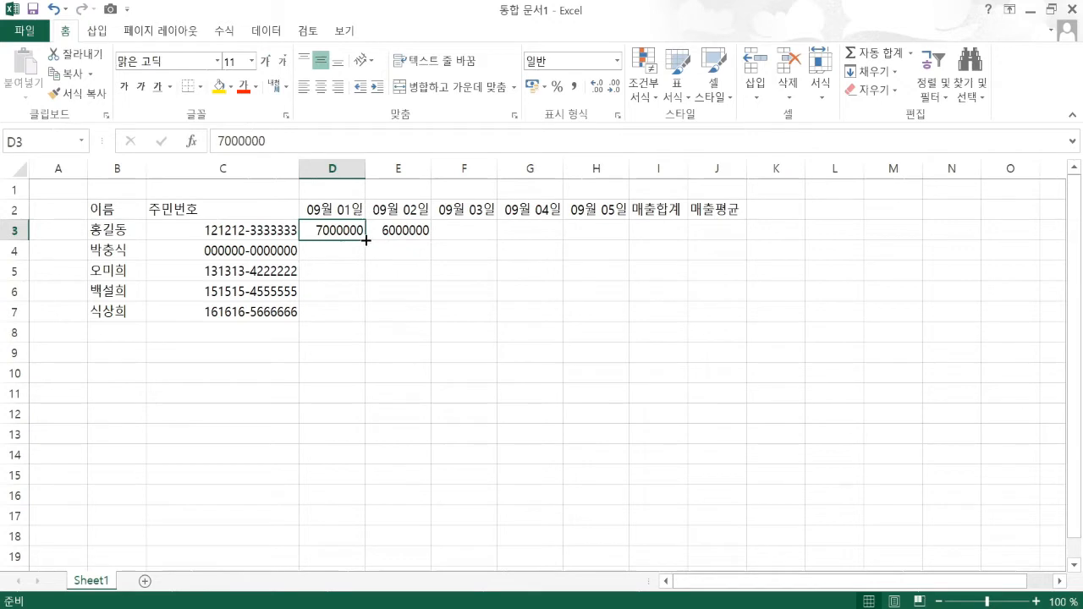
left_click_drag(365, 241, 737, 241)
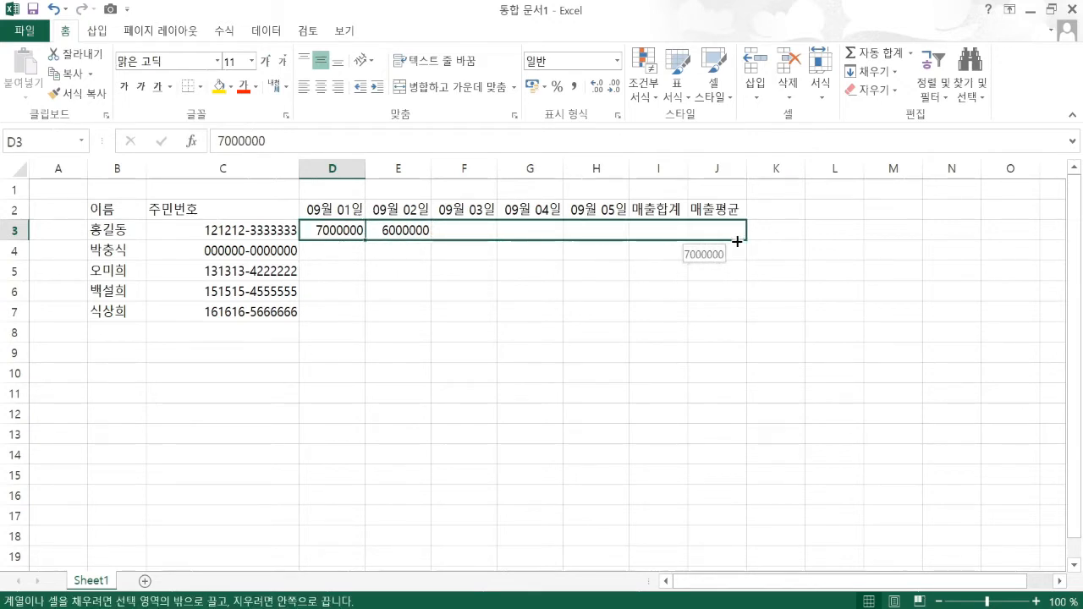
left_click_drag(737, 241, 636, 245)
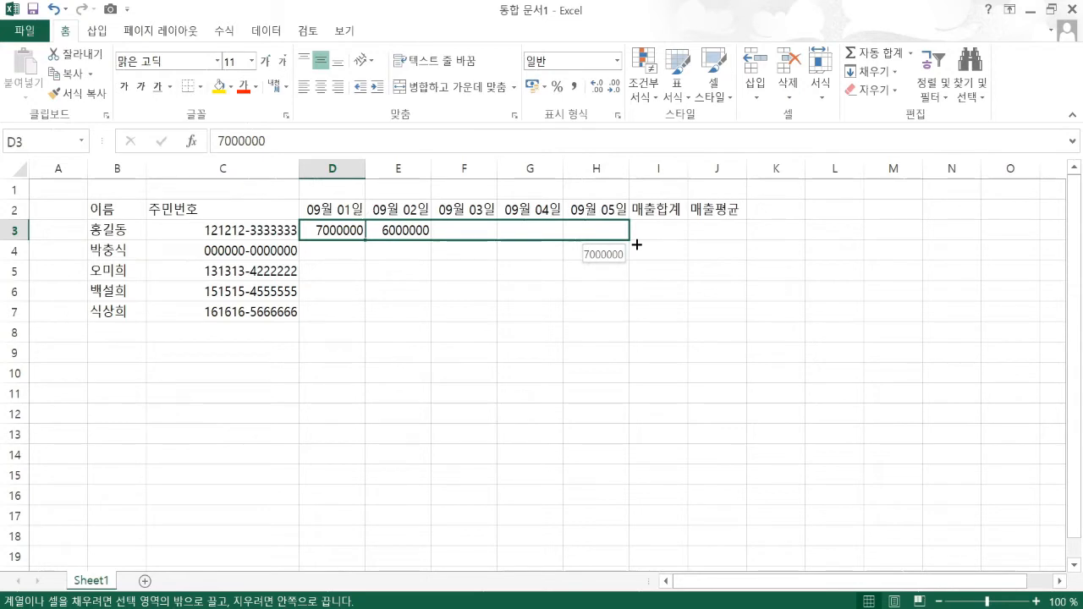
left_click_drag(604, 245, 364, 234)
left_click(385, 235)
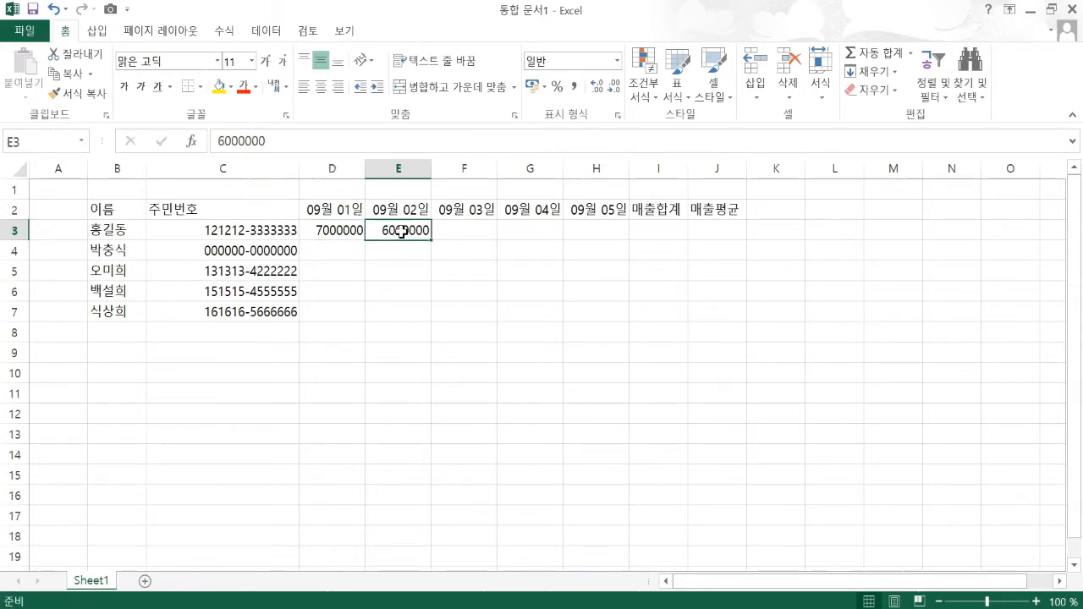
- Extend the sales series from D3:E3 across the first person's row to the 09월 05일 column, H3
left_click(340, 231)
left_click(374, 233)
left_click_drag(347, 226, 634, 243)
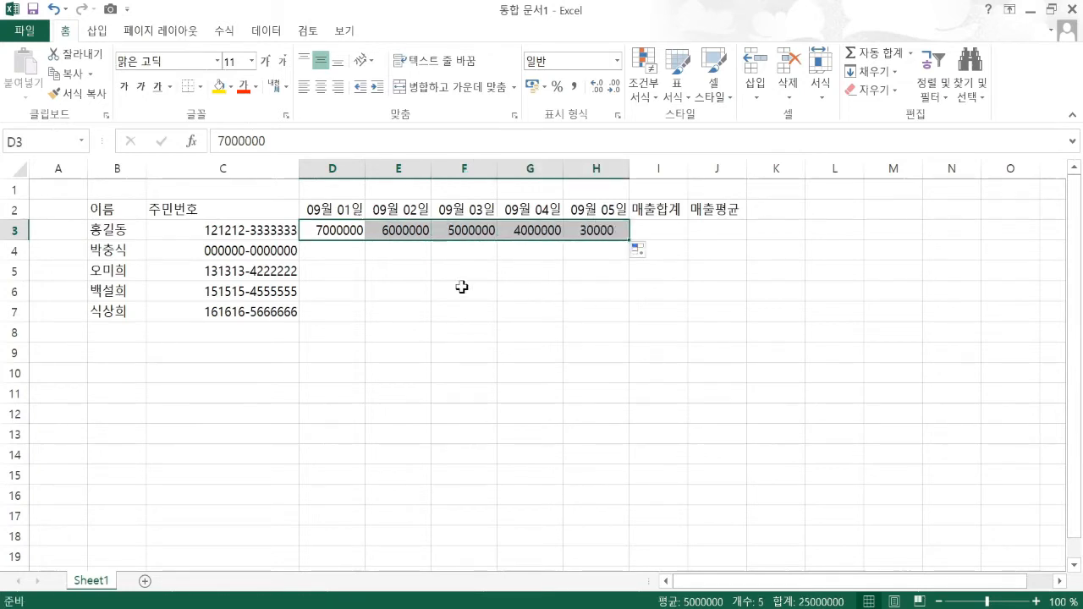
left_click(329, 229)
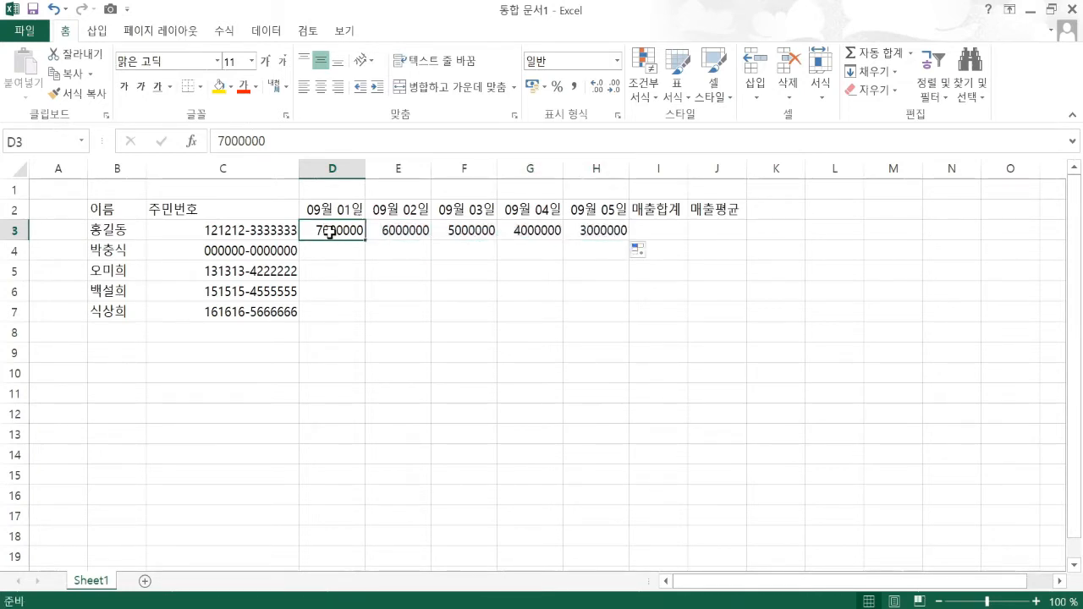
left_click(401, 234)
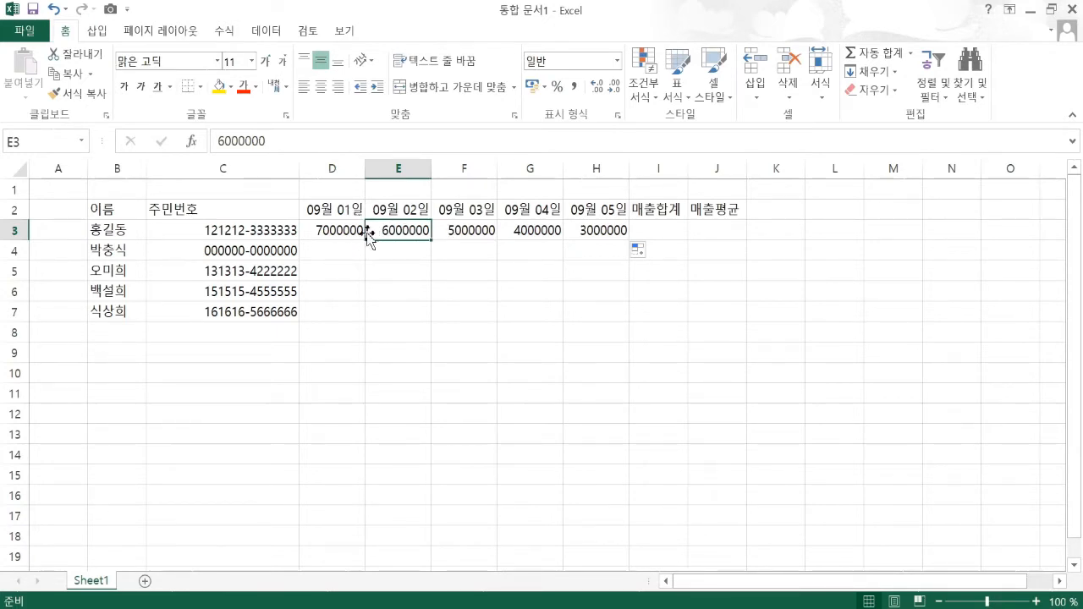
left_click(463, 230)
left_click(527, 229)
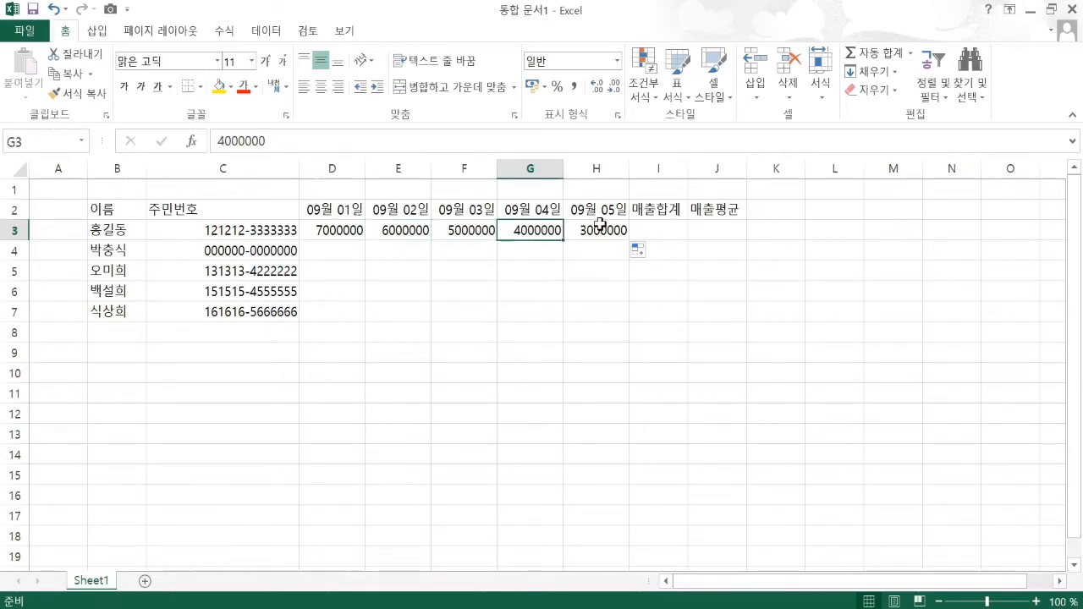
left_click(596, 227)
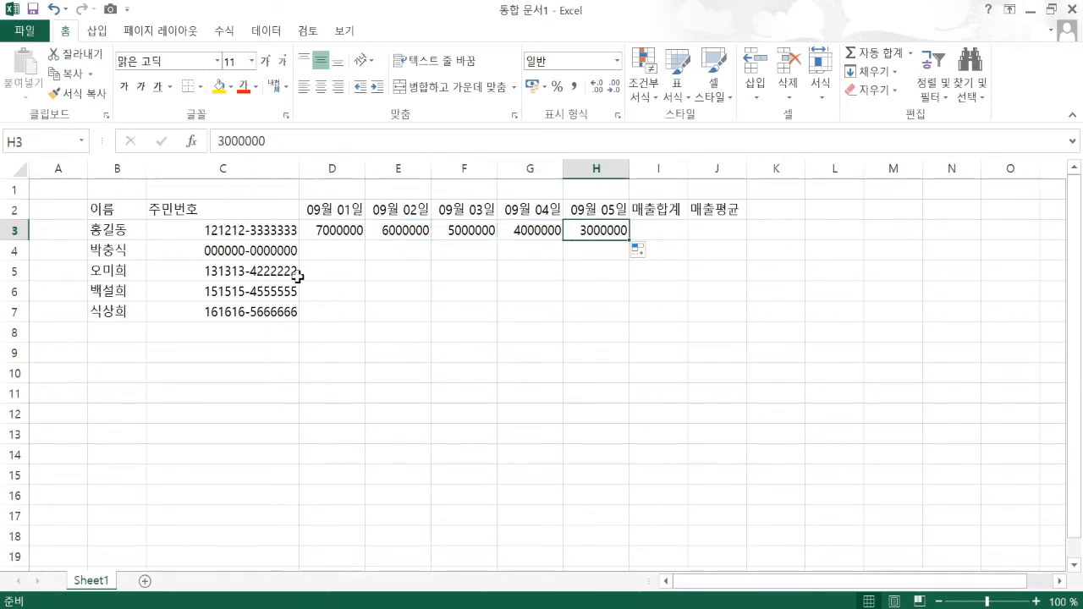
- Enter 6500000 in D4 as the second person's sales for 09월 01일
left_click(331, 252)
type("6")
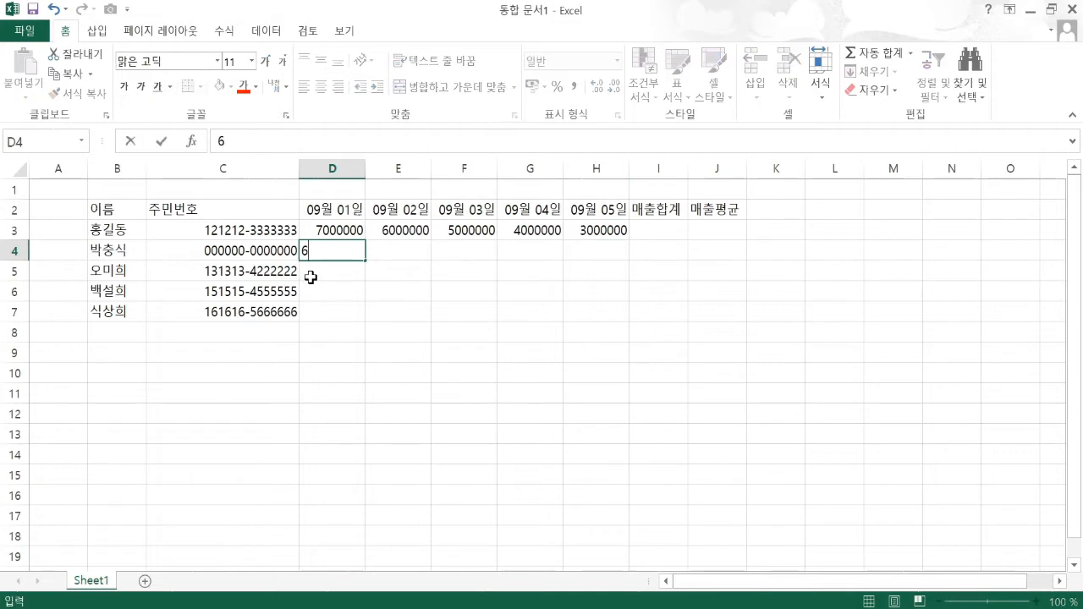
type("000000")
key("BackSpace")
key("BackSpace")
type("0")
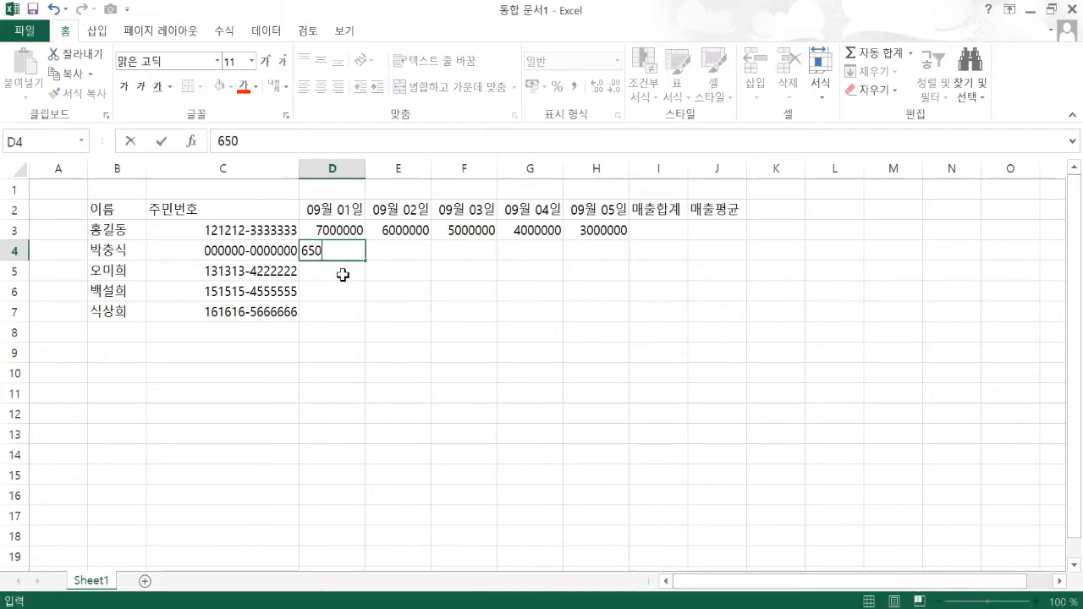
type("0000")
key("Return")
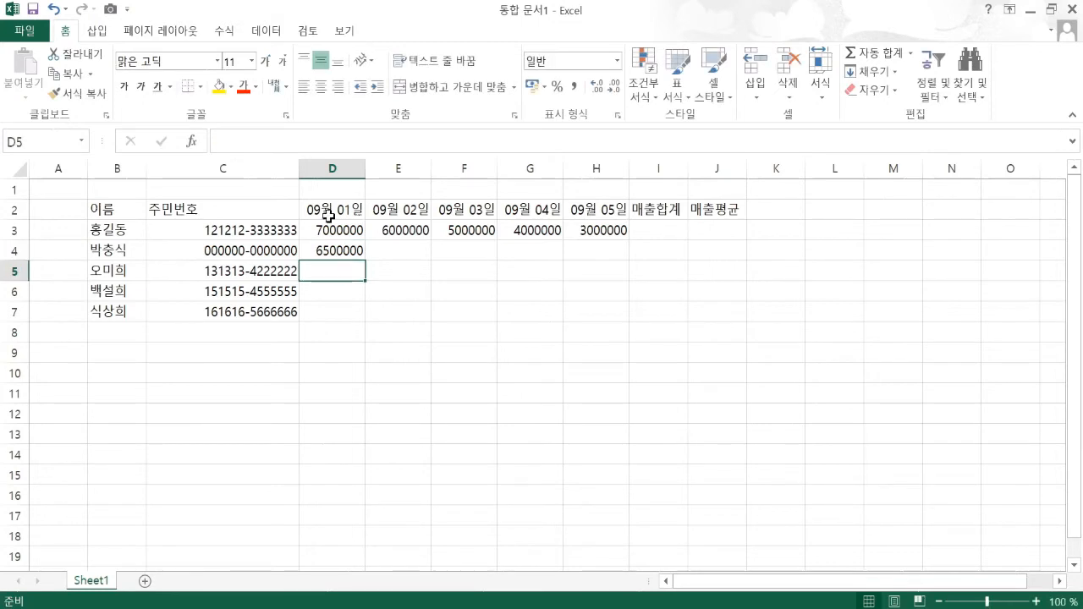
- Extend the series from D3:D4 down the 09월 01일 column to D7
left_click_drag(327, 233, 371, 325)
left_click(339, 272)
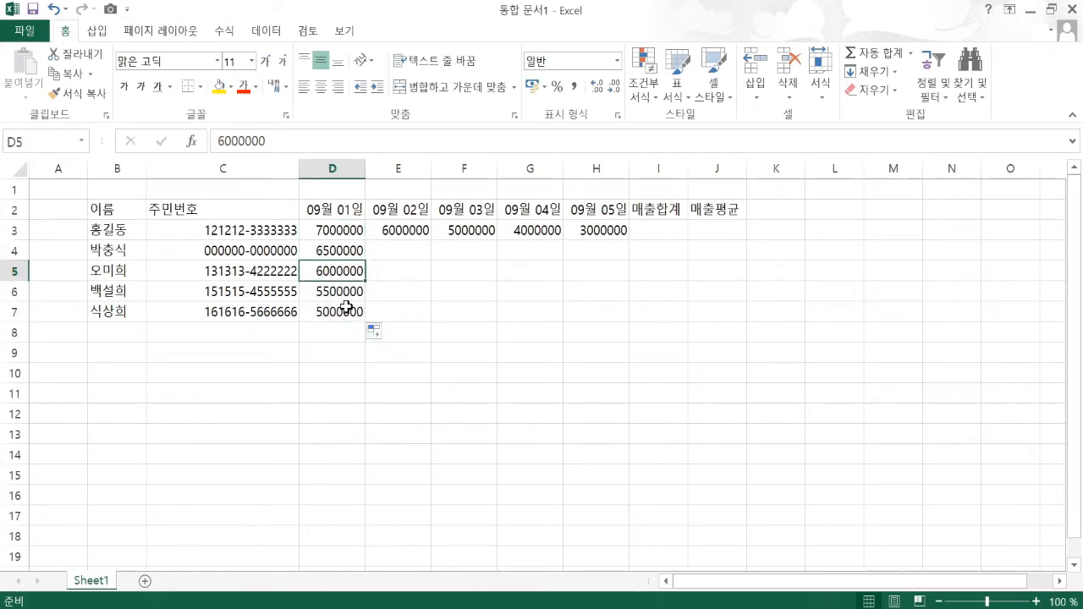
left_click(345, 291)
left_click(349, 313)
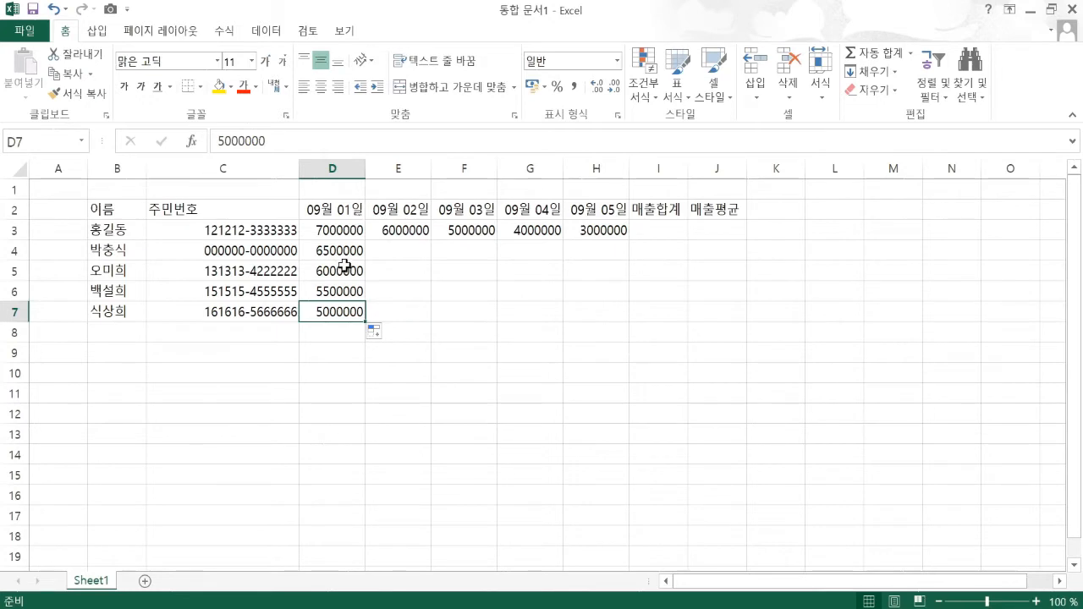
left_click_drag(335, 252, 356, 311)
- Enter 5700000 in E4 and extend the series from E3:E4 down to E7
left_click(405, 253)
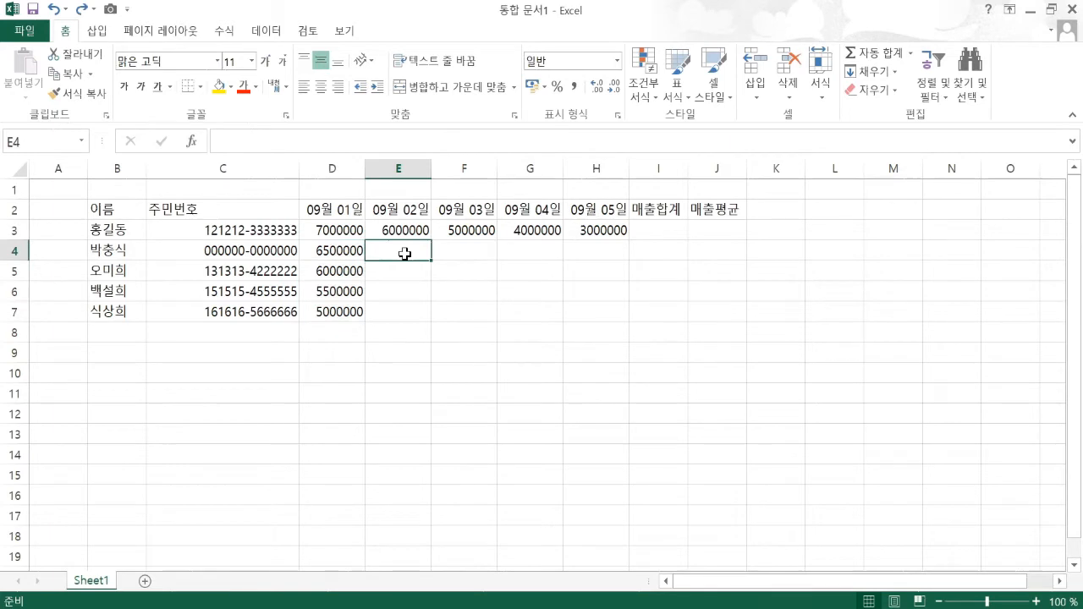
type("5")
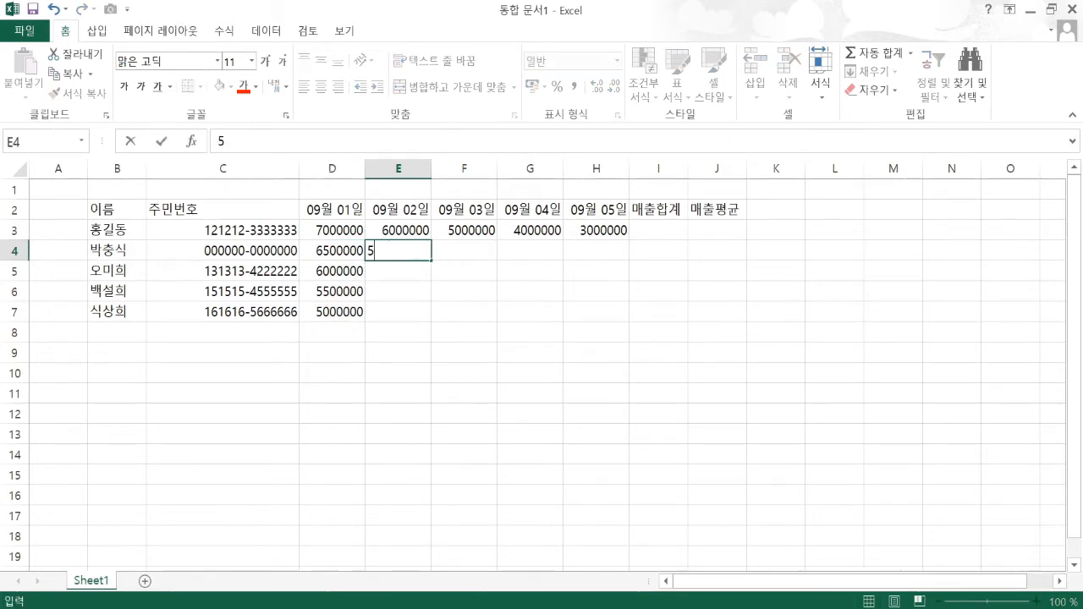
type("700000")
key("Return")
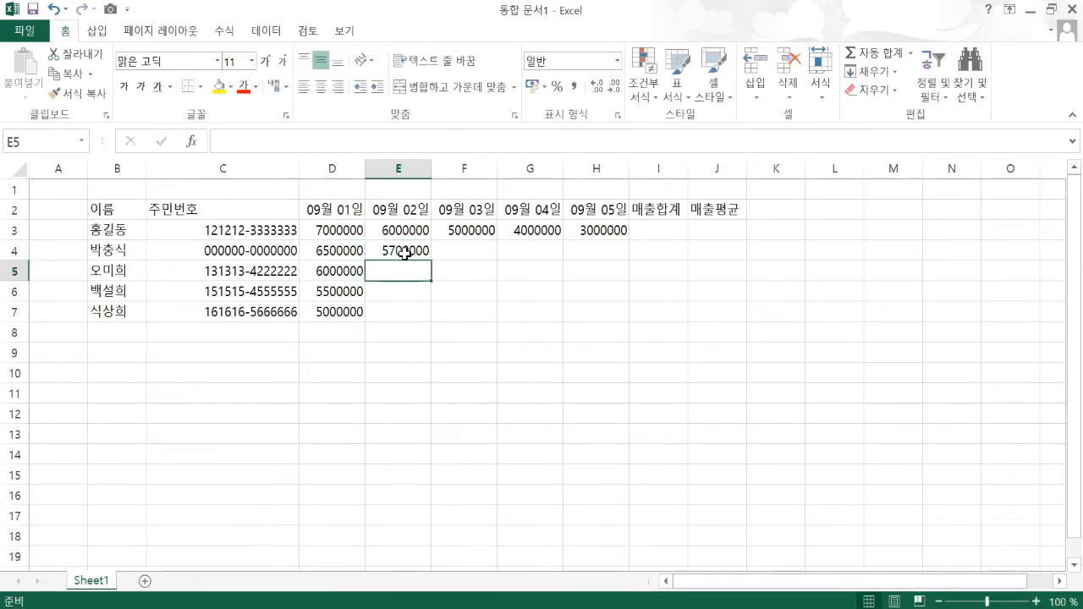
left_click_drag(398, 222, 430, 318)
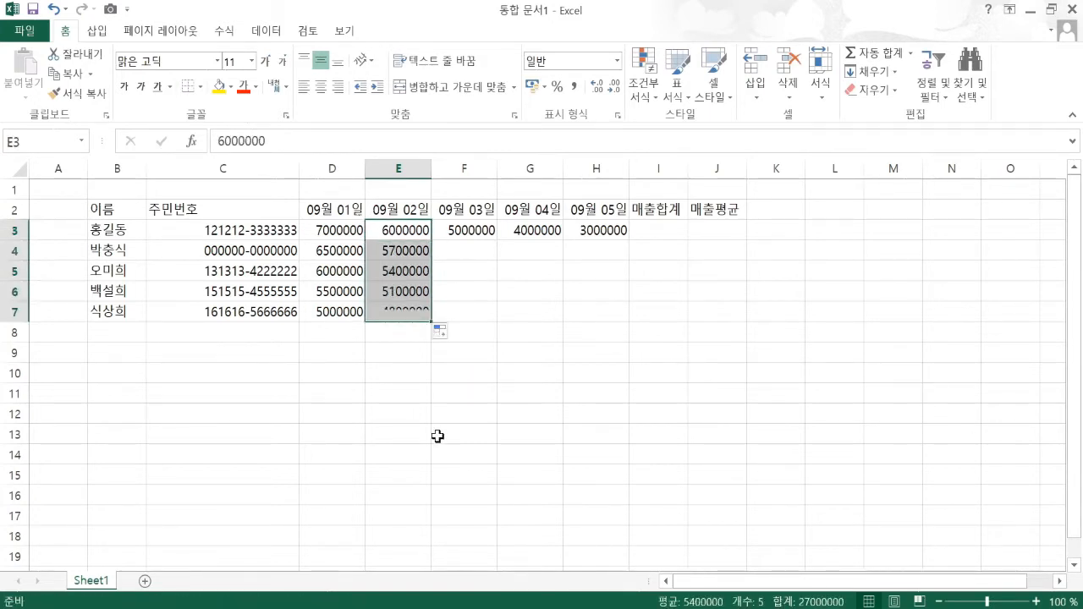
- Extend the series from D4:E7 across the remaining date columns to H7
left_click(327, 251)
left_click_drag(327, 250, 618, 314)
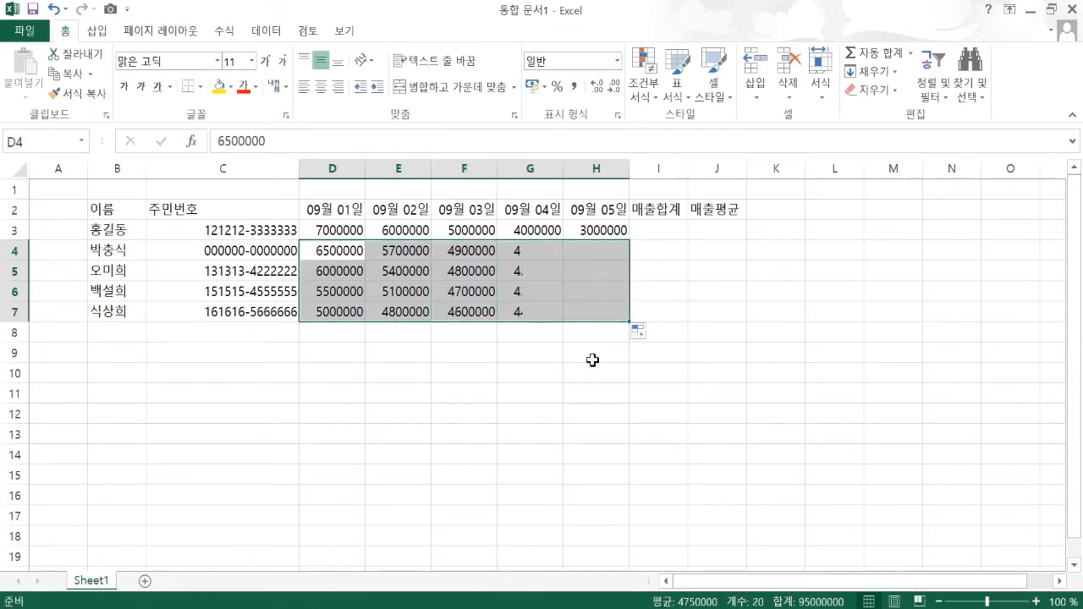
left_click(482, 271)
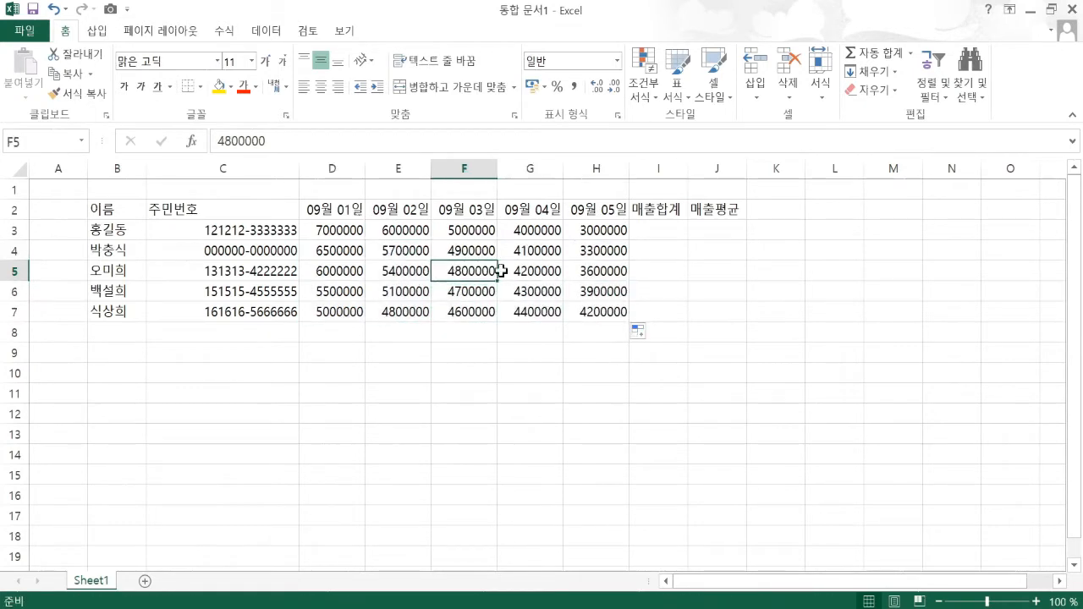
left_click(541, 271)
left_click(594, 275)
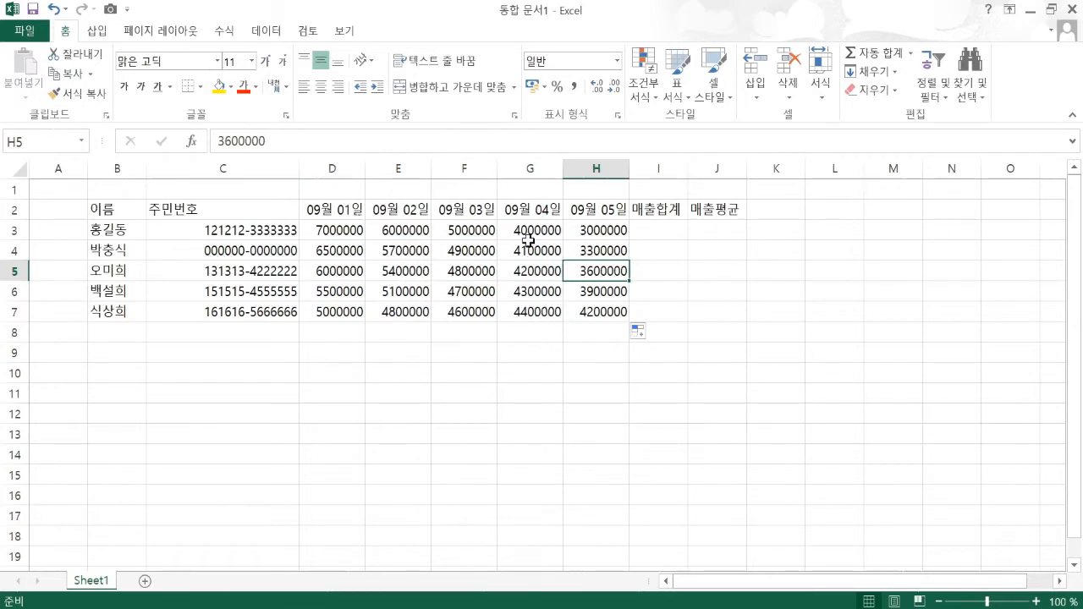
- Set the 09월 04일 sales to 0 in G5 and -1500000 in G6
left_click(510, 280)
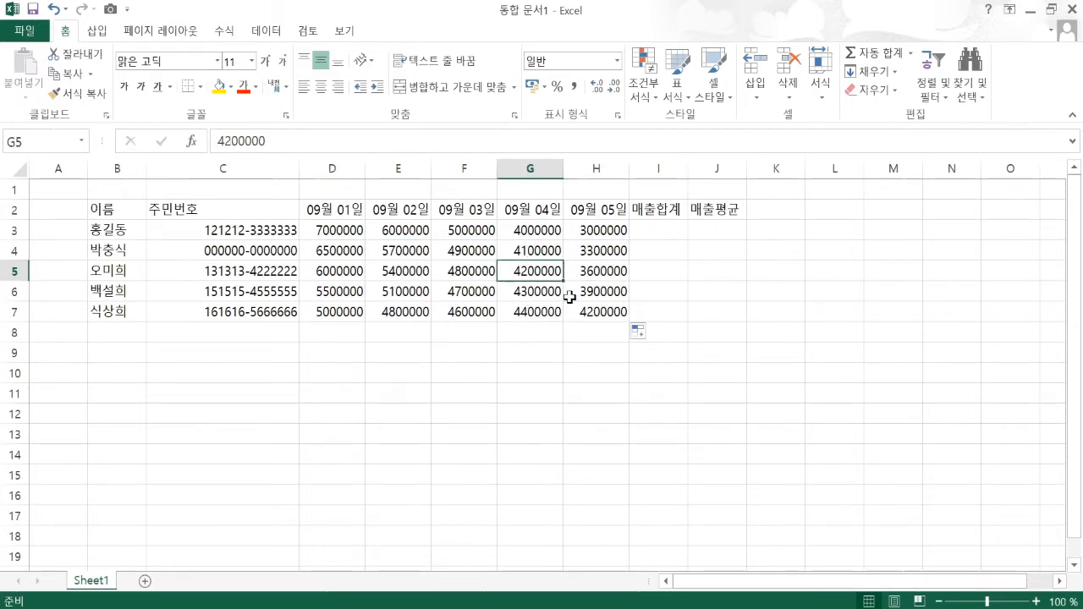
type("0")
key("Return")
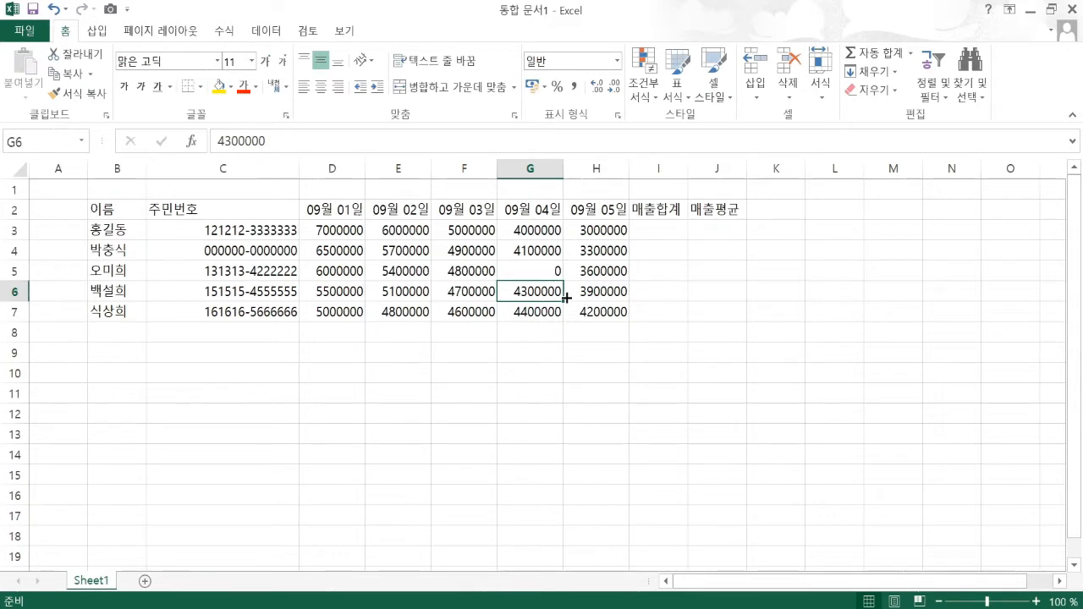
type("-1")
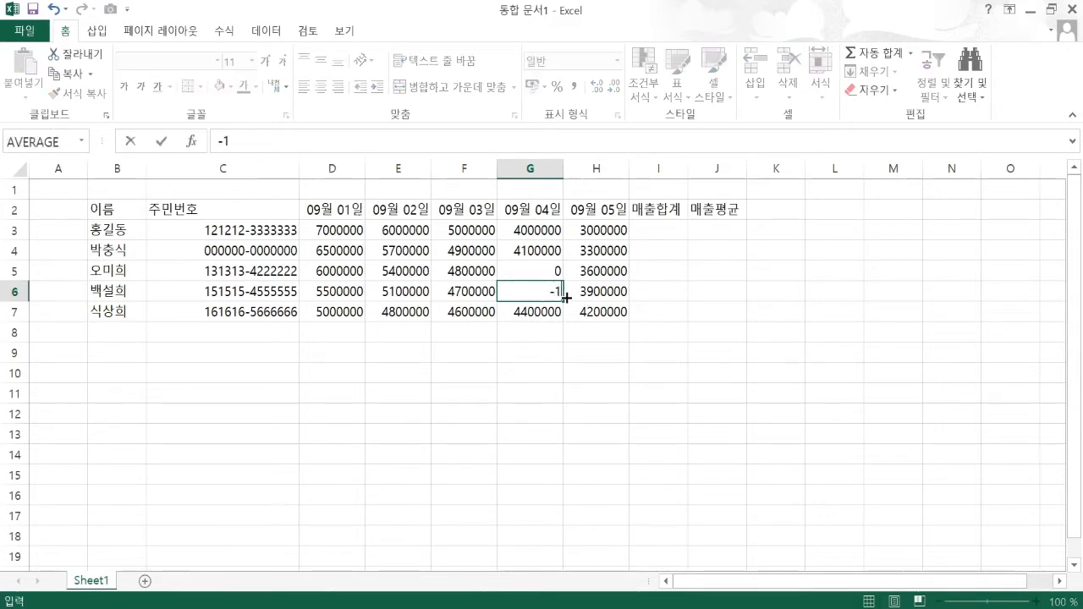
type("500000")
key("Return")
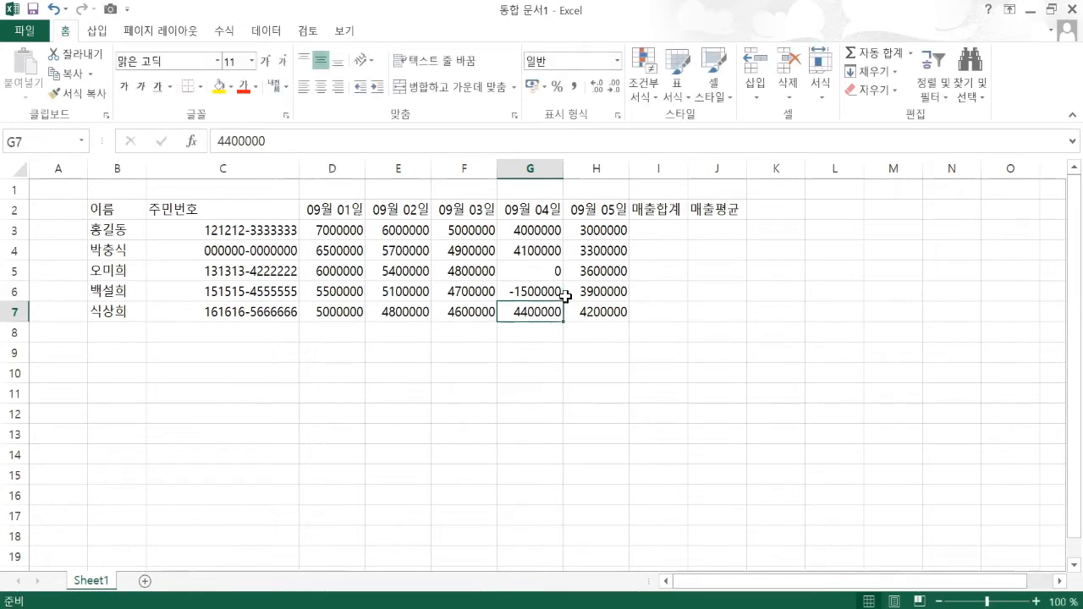
- Set the fourth person's 09월 02일 sales in E6 to -1000000
key("Left")
key("Left")
key("Up")
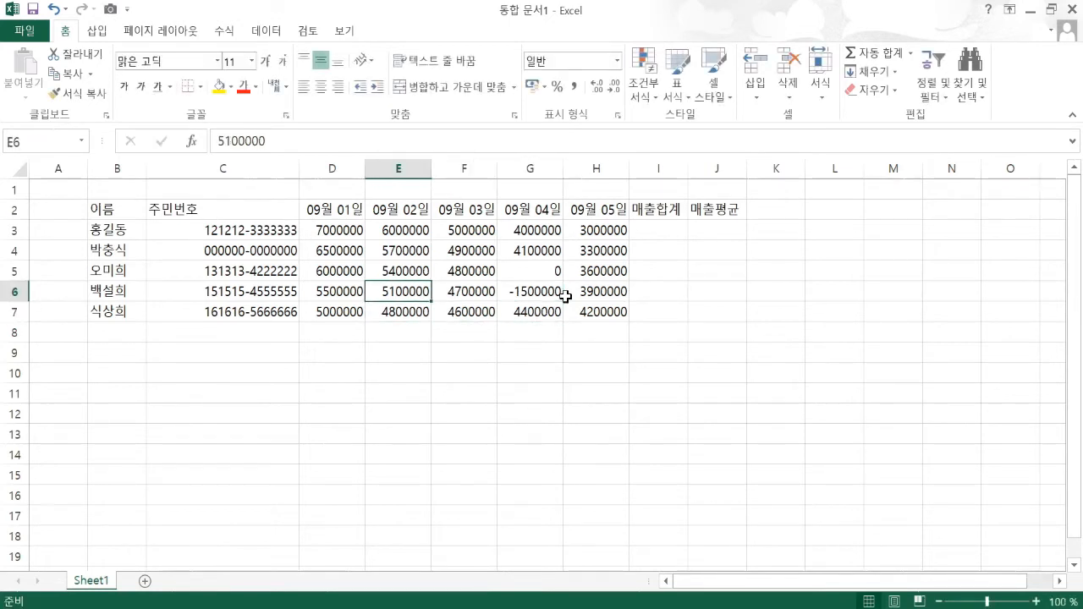
type("-150")
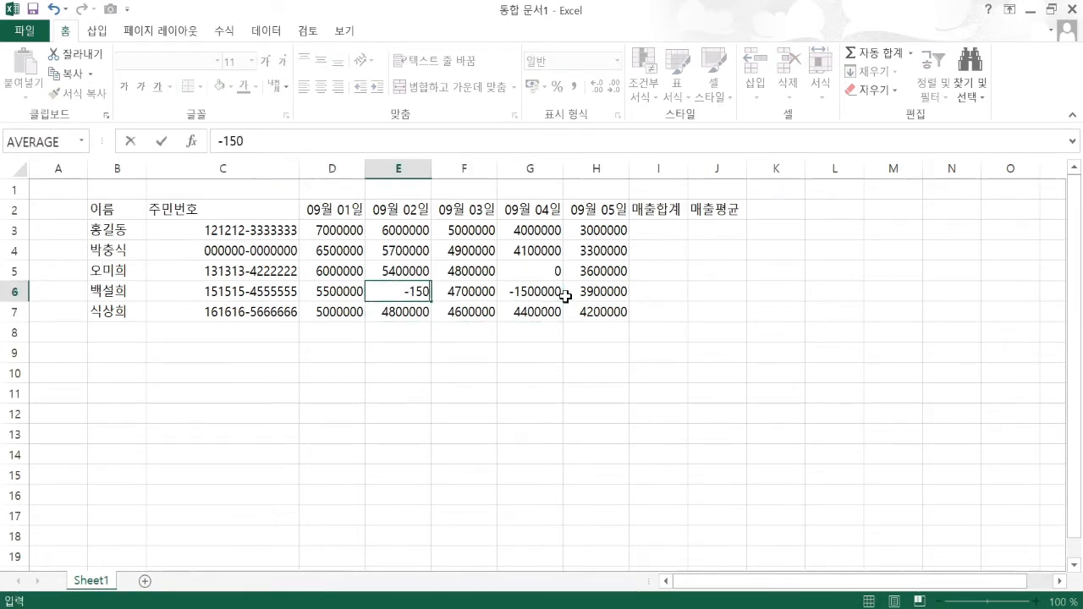
type("00")
key("BackSpace")
key("BackSpace")
key("BackSpace")
key("BackSpace")
type("000000")
key("Return")
- Set the fifth person's 09월 03일 sales in F7 to 0
key("Up")
key("Right")
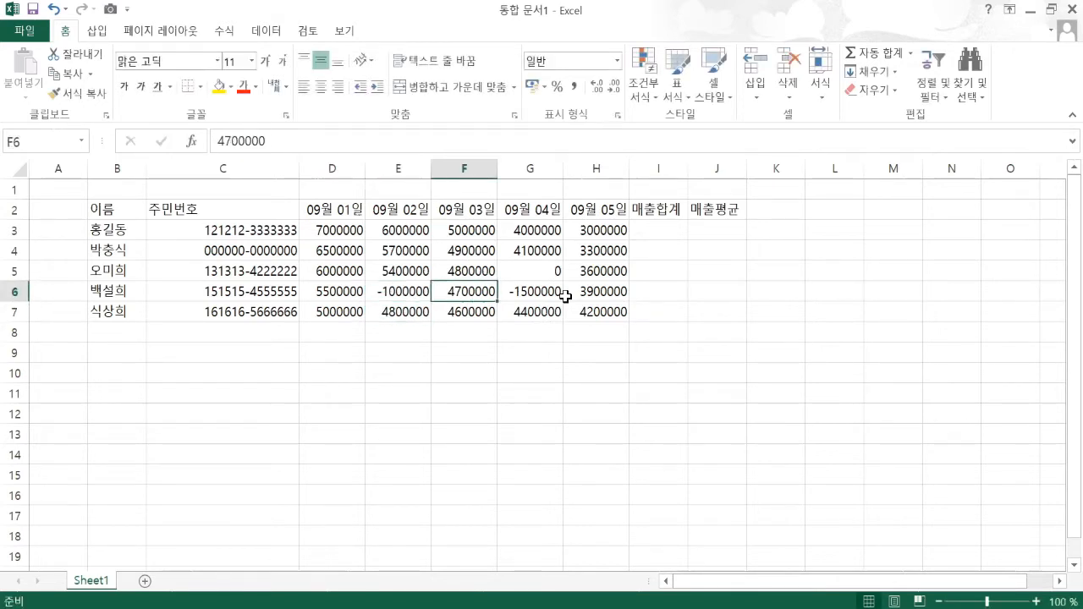
key("Right")
key("Down")
key("Left")
type("0")
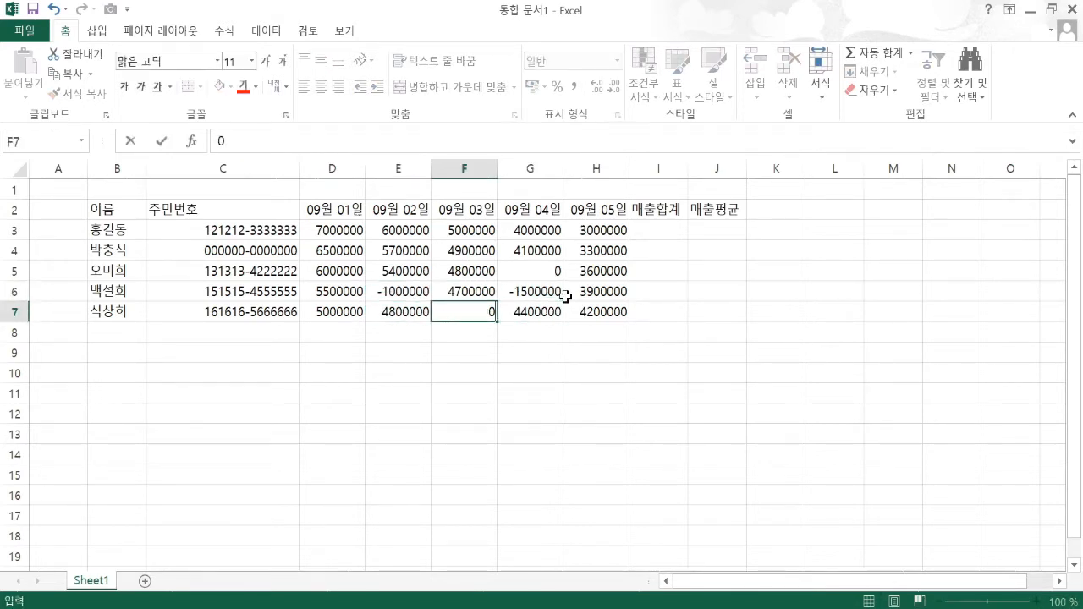
key("Up")
key("Right")
key("Right")
key("Right")
key("Up")
key("Left")
key("Up")
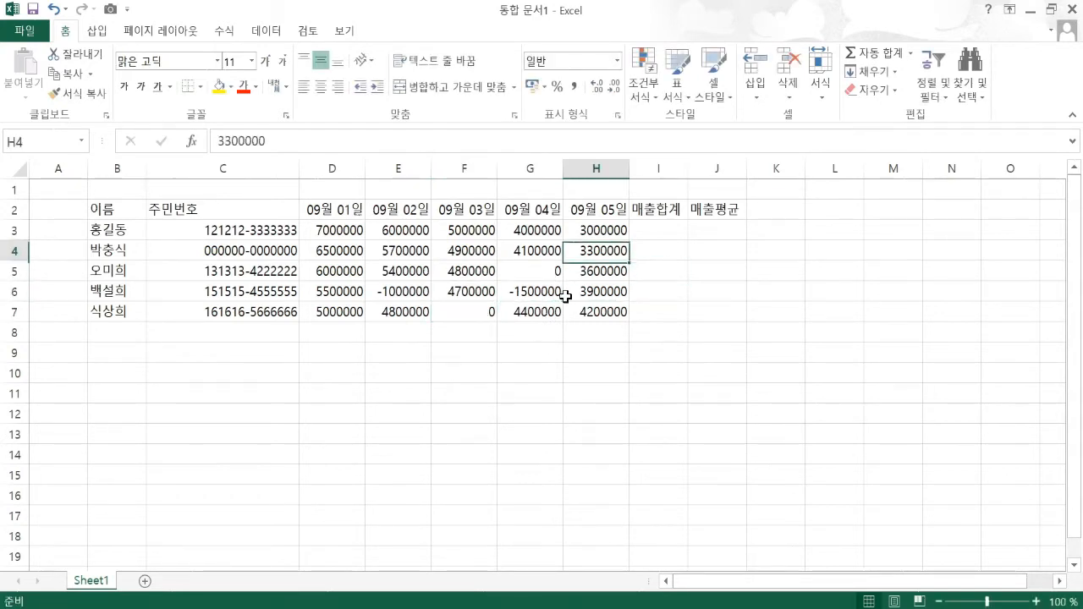
key("Up")
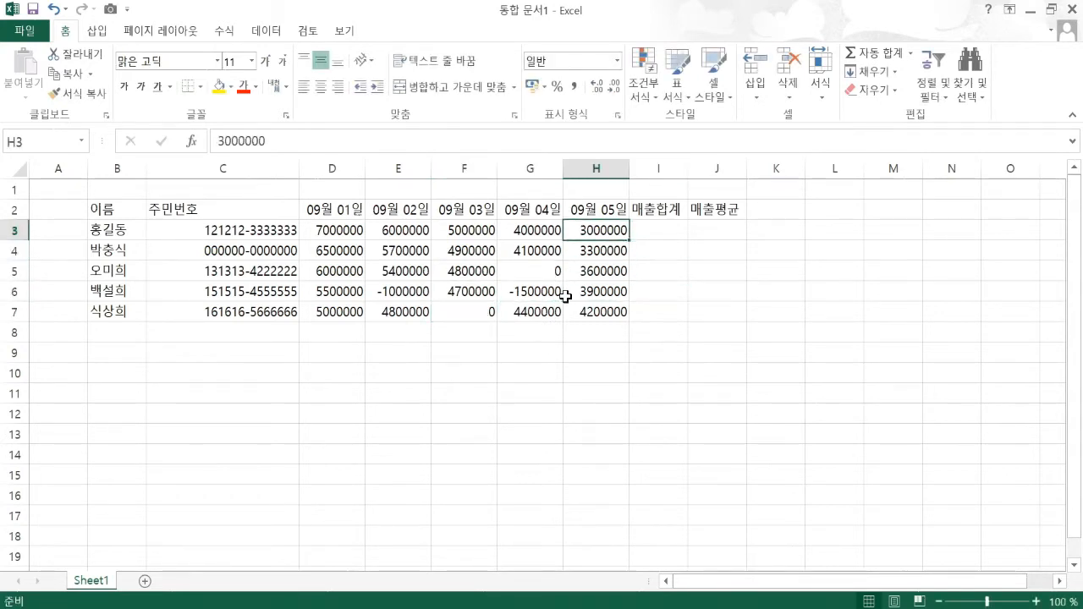
- Total the first person's daily sales D3:H3 in I3 with AutoSum
left_click(348, 230)
left_click_drag(348, 229, 461, 276)
left_click(656, 231)
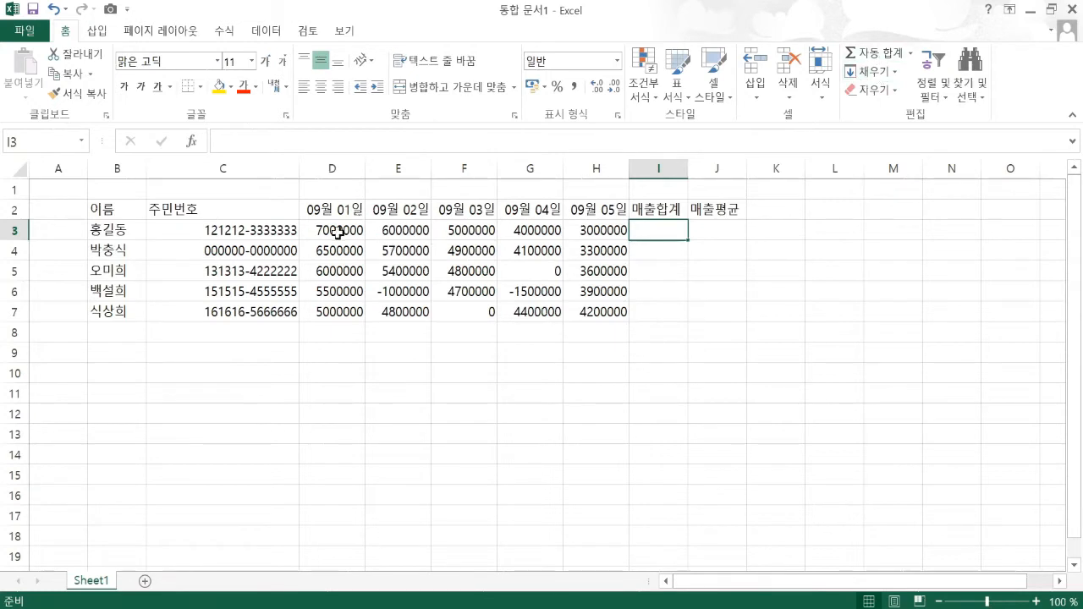
left_click_drag(337, 231, 664, 228)
left_click(878, 54)
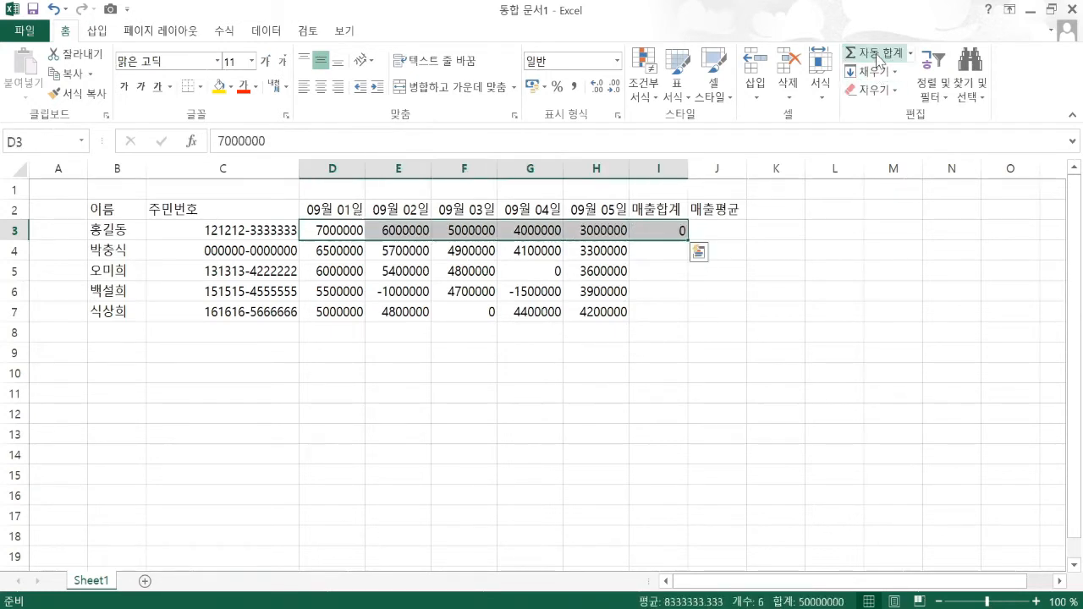
left_click(567, 246)
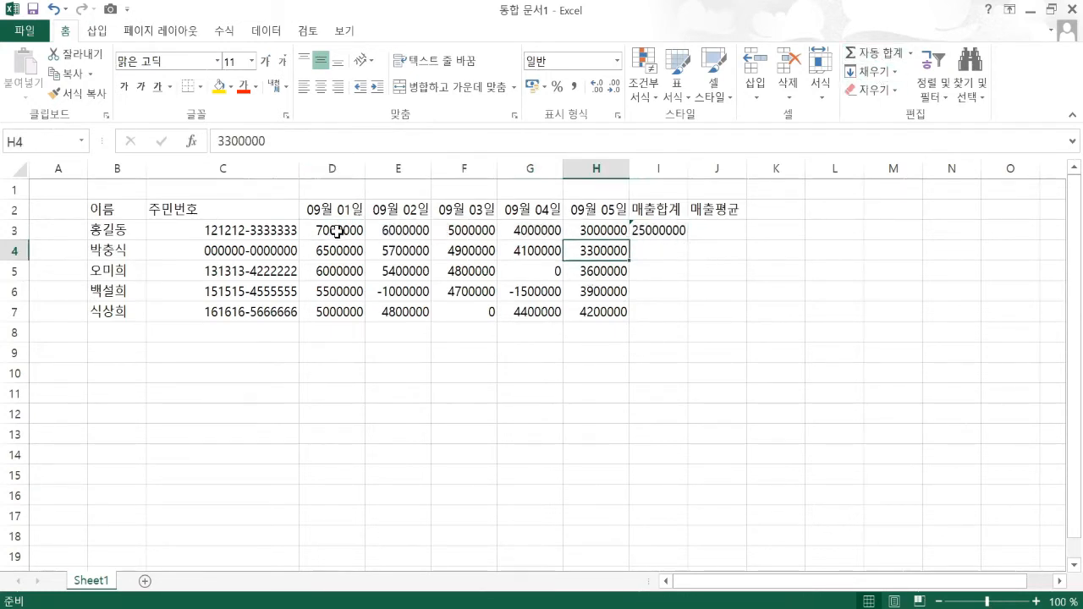
- Total the daily sales of all five rows into I3:I7 with AutoSum and check the resulting formulas
left_click_drag(337, 231, 659, 312)
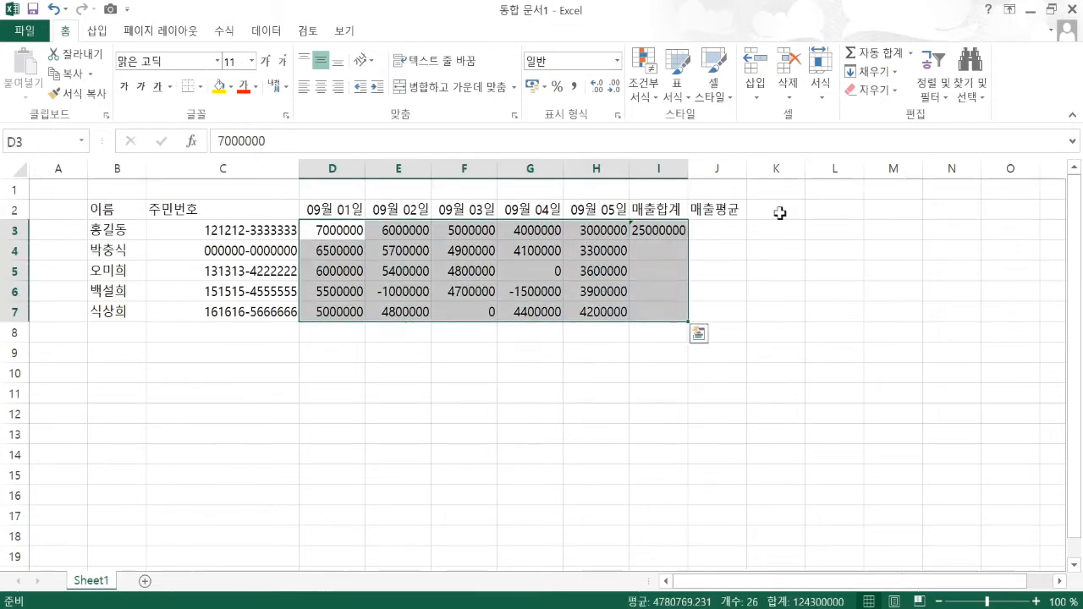
left_click(878, 54)
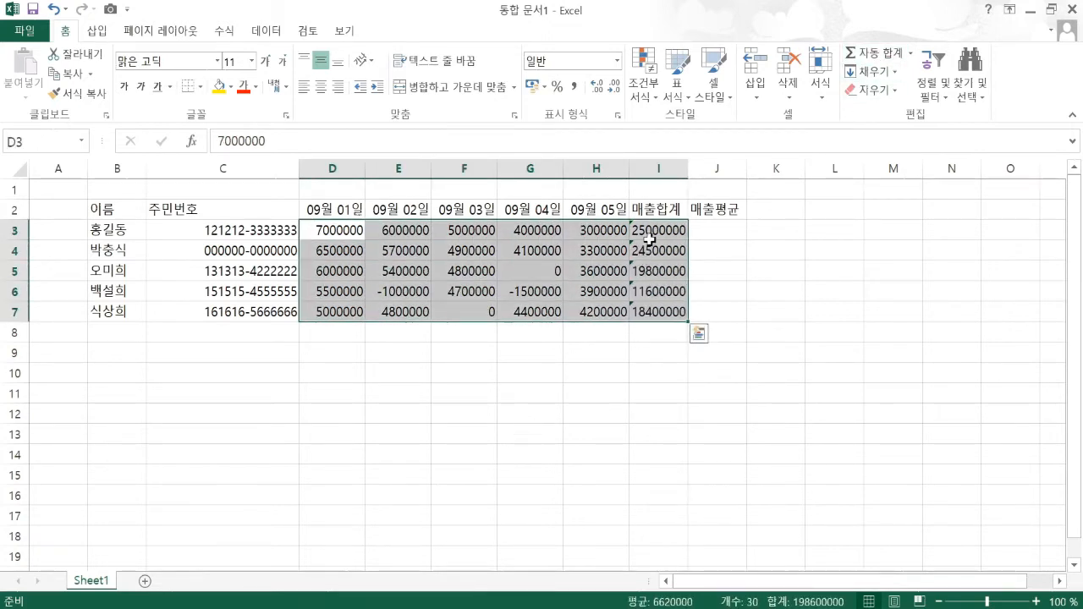
left_click(658, 233)
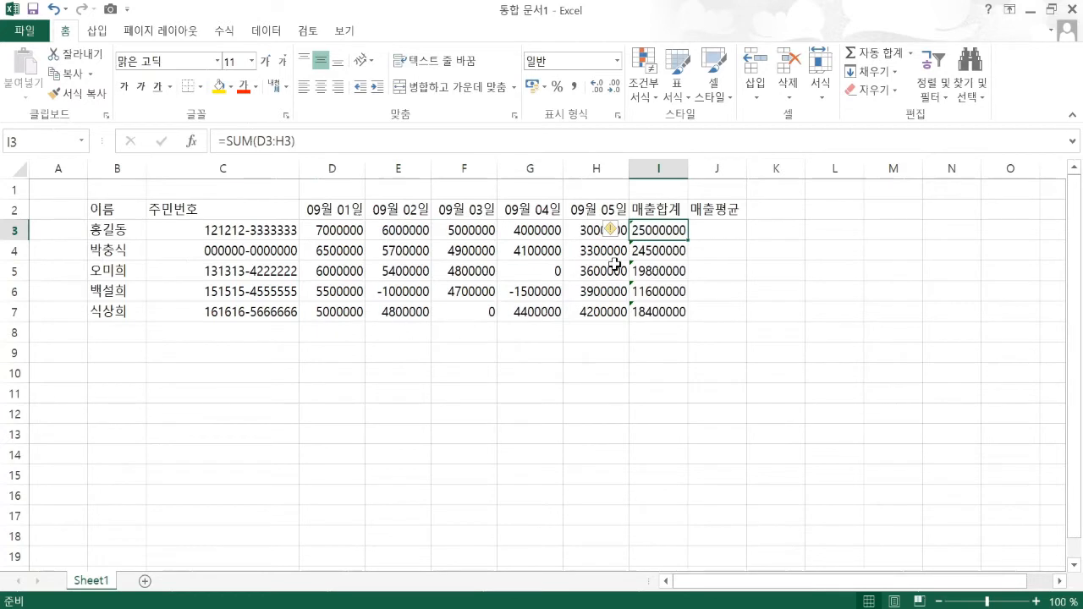
left_click(664, 310)
- Enter the average of D3:H3 in J3 under 매출평균 and fill the formula down to J7
left_click(719, 229)
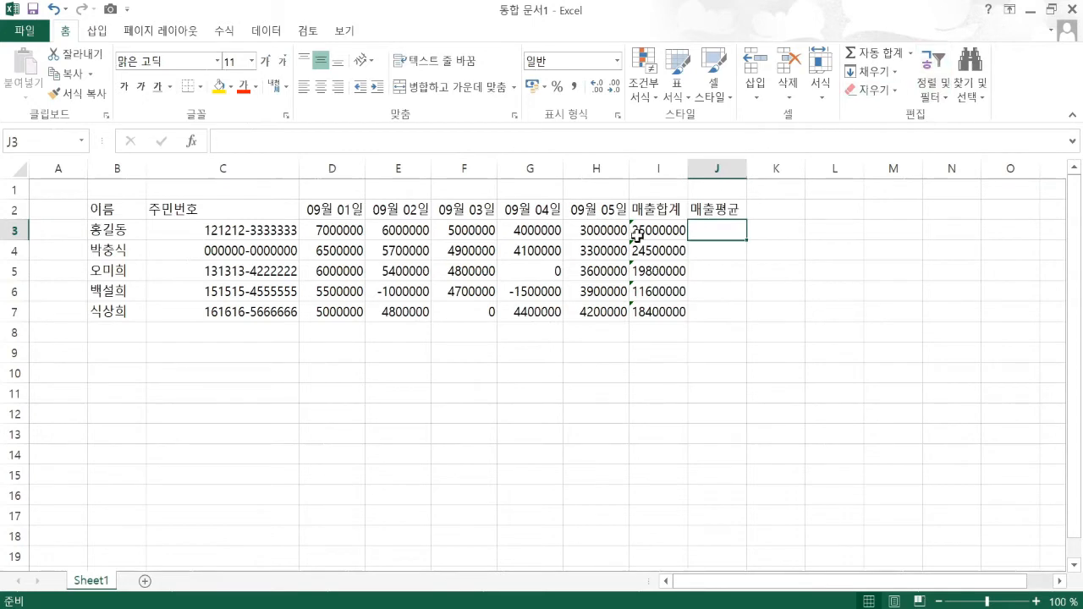
left_click(909, 56)
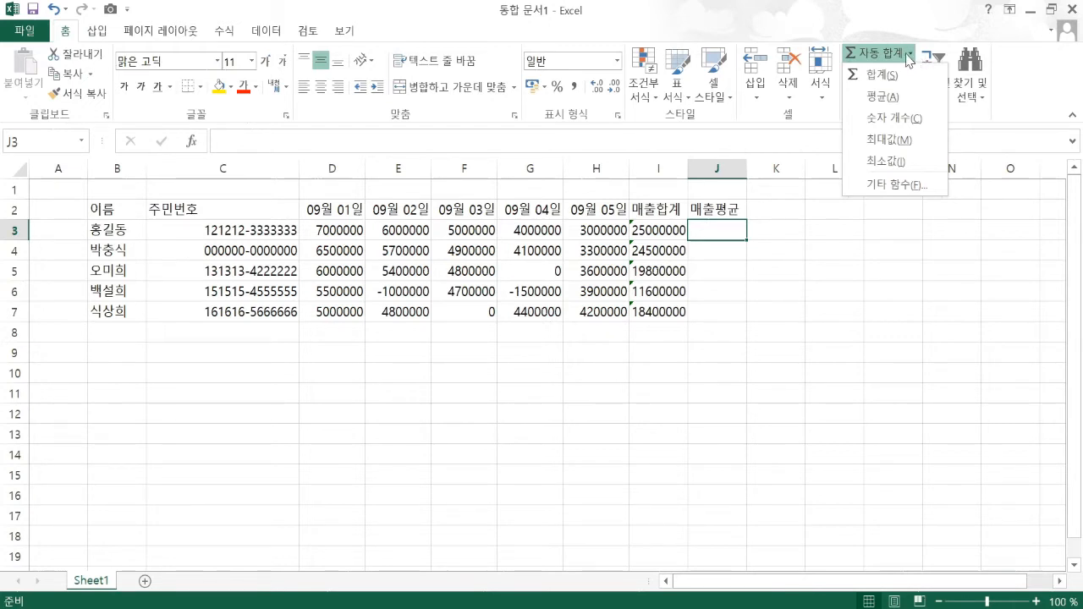
left_click(881, 97)
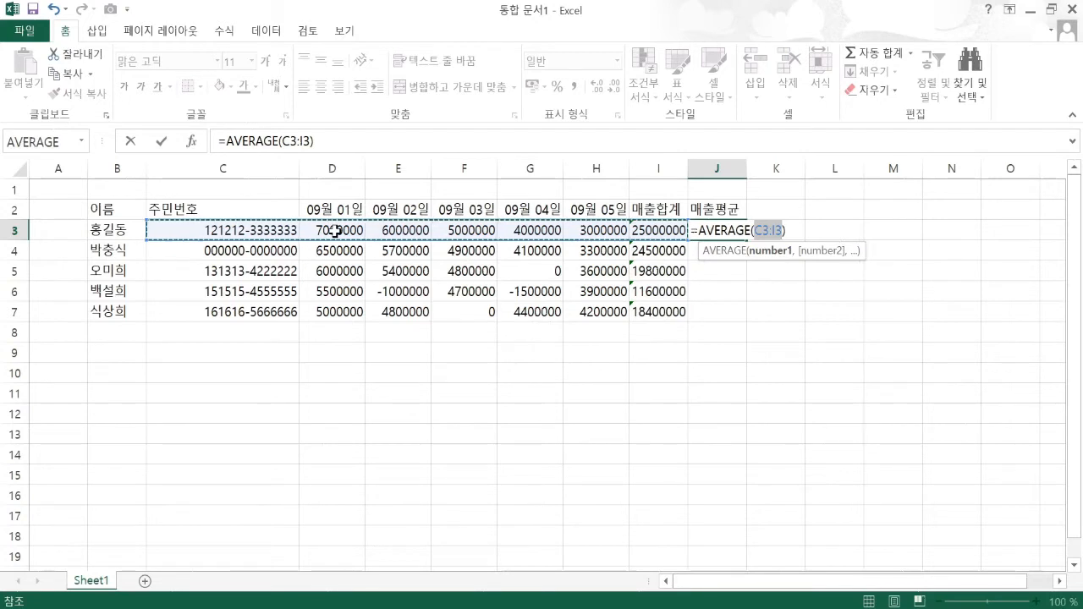
left_click_drag(335, 230, 606, 227)
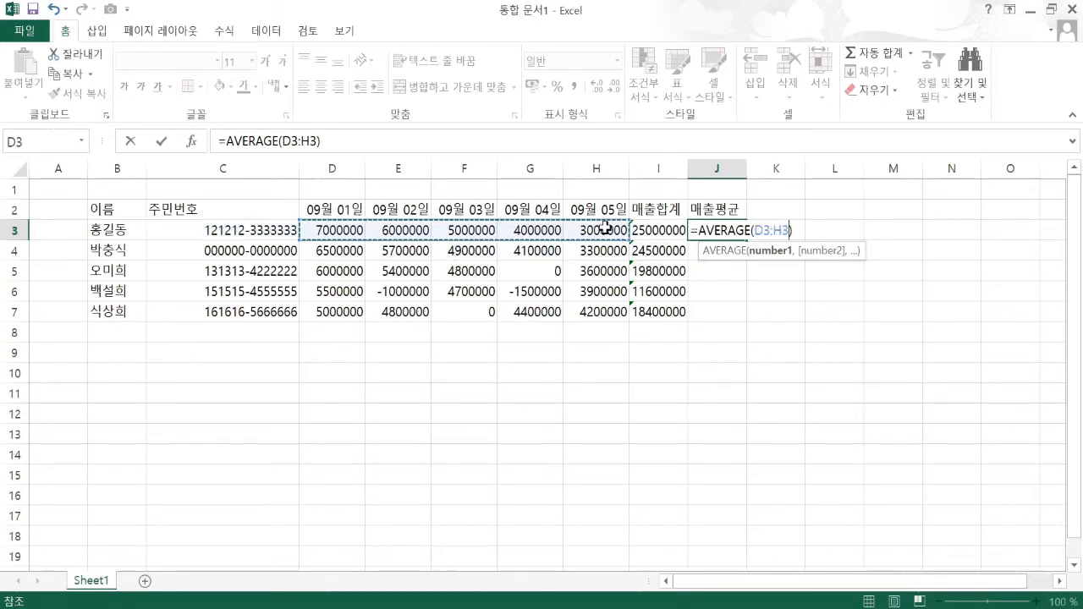
key("Return")
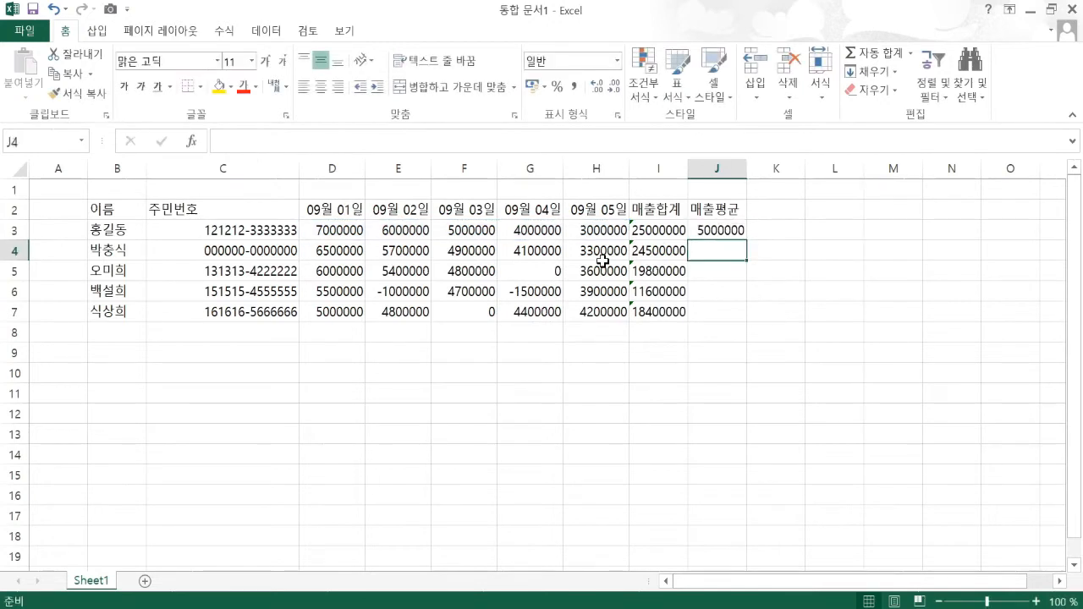
left_click(716, 230)
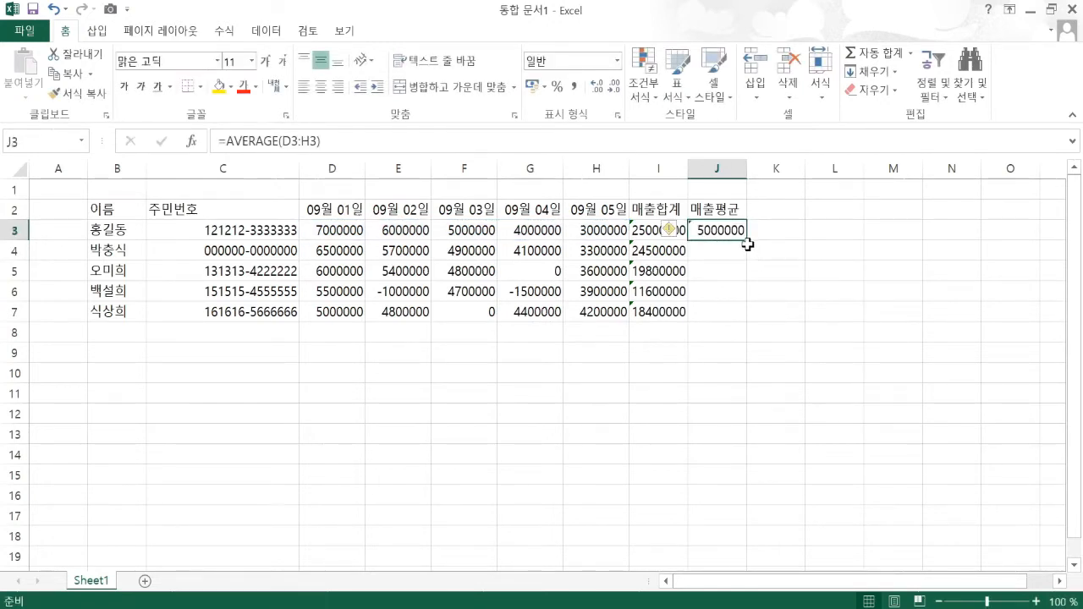
left_click_drag(748, 242, 764, 315)
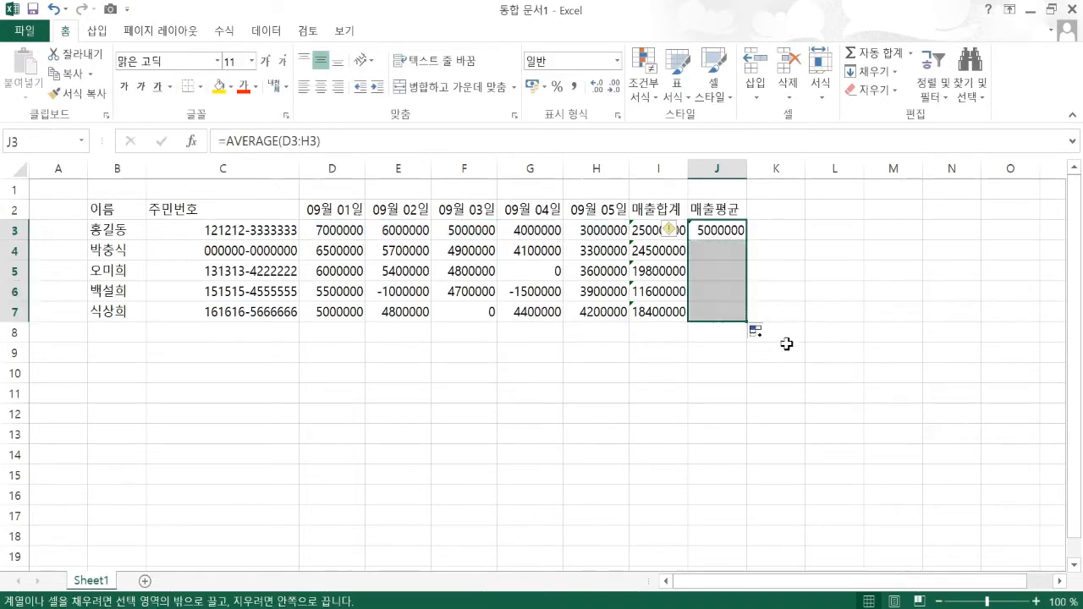
- Examine which cell ranges the copied average formulas in J4, J5 and J6 refer to
left_click(724, 250)
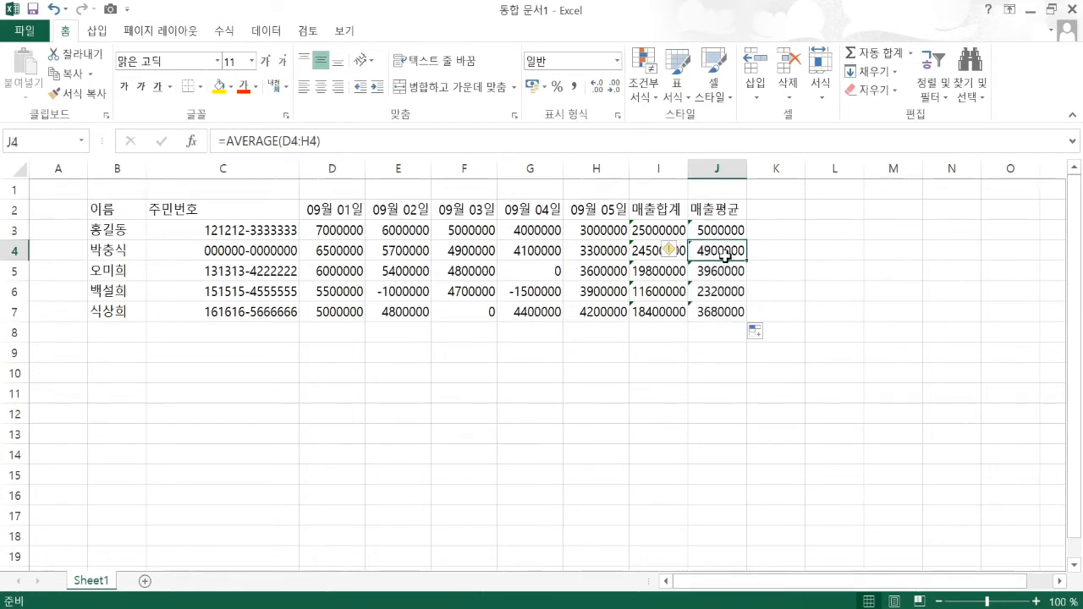
key("F2")
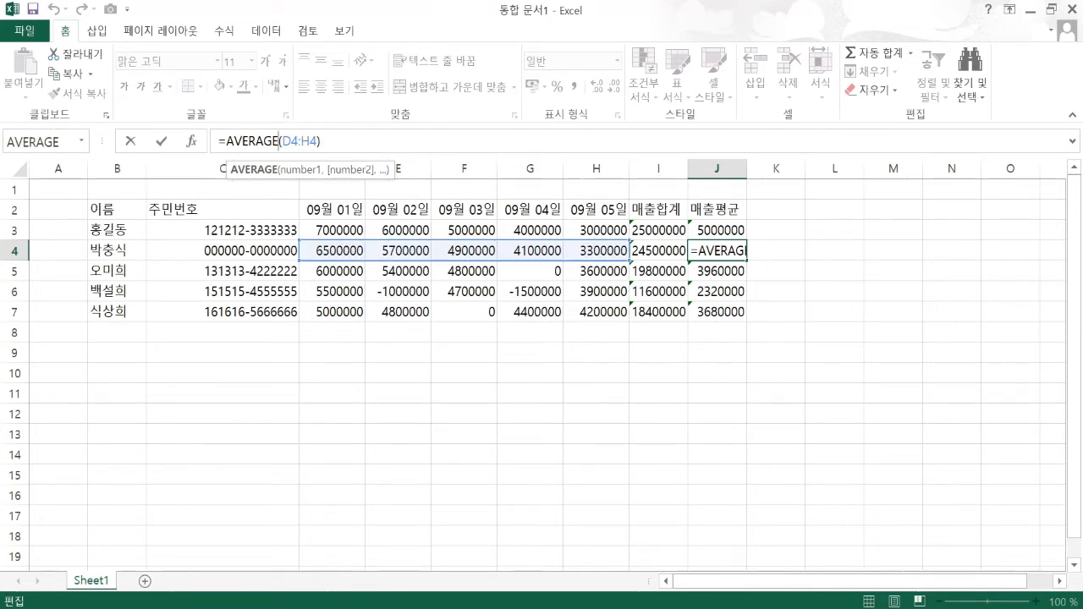
key("Escape")
left_click(716, 273)
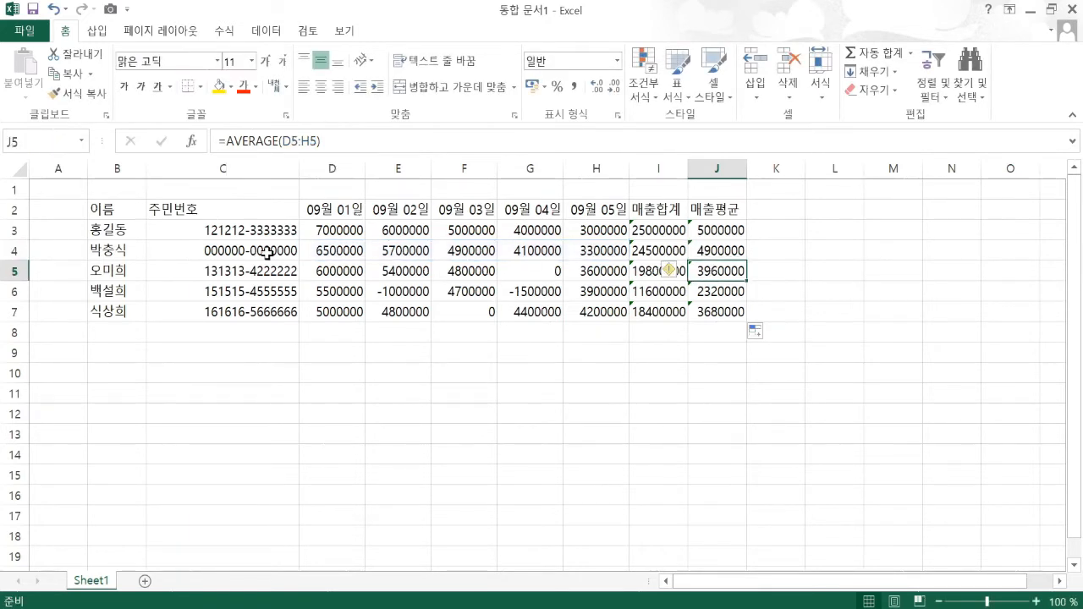
key("F2")
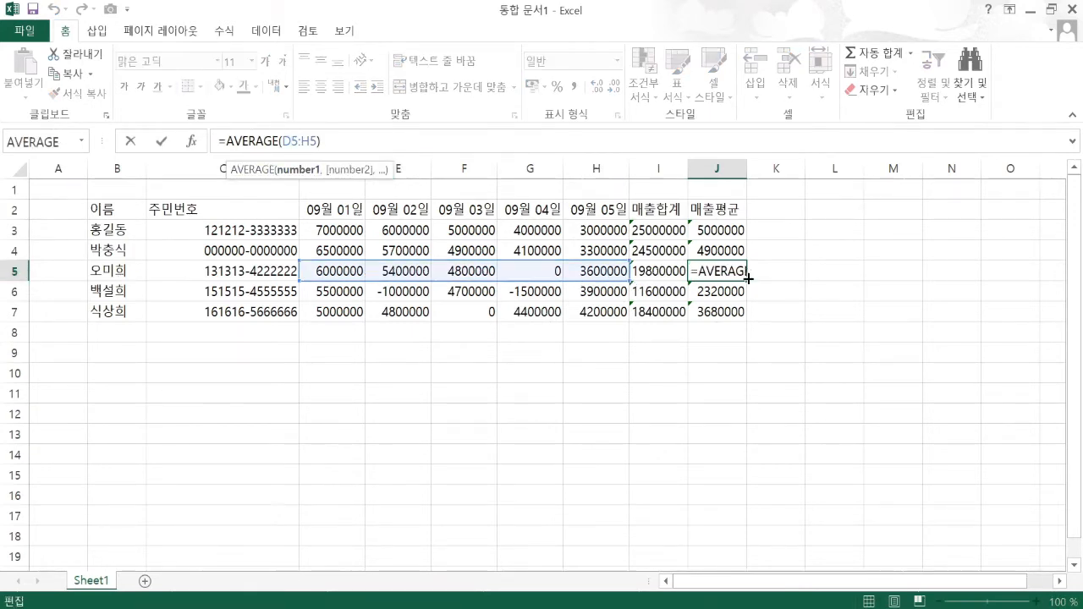
key("Return")
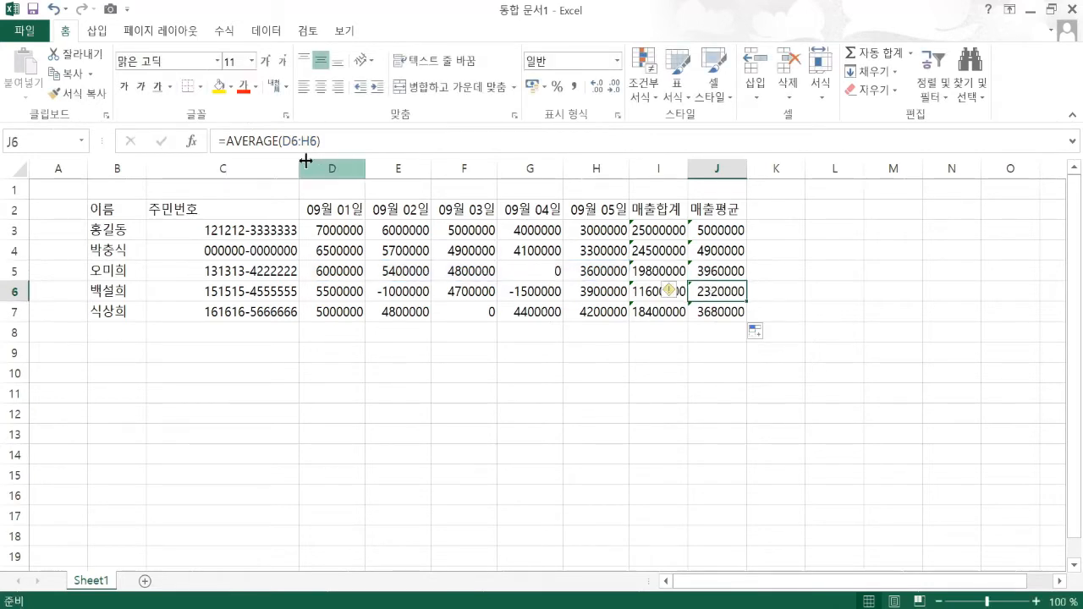
left_click(303, 142)
key("Escape")
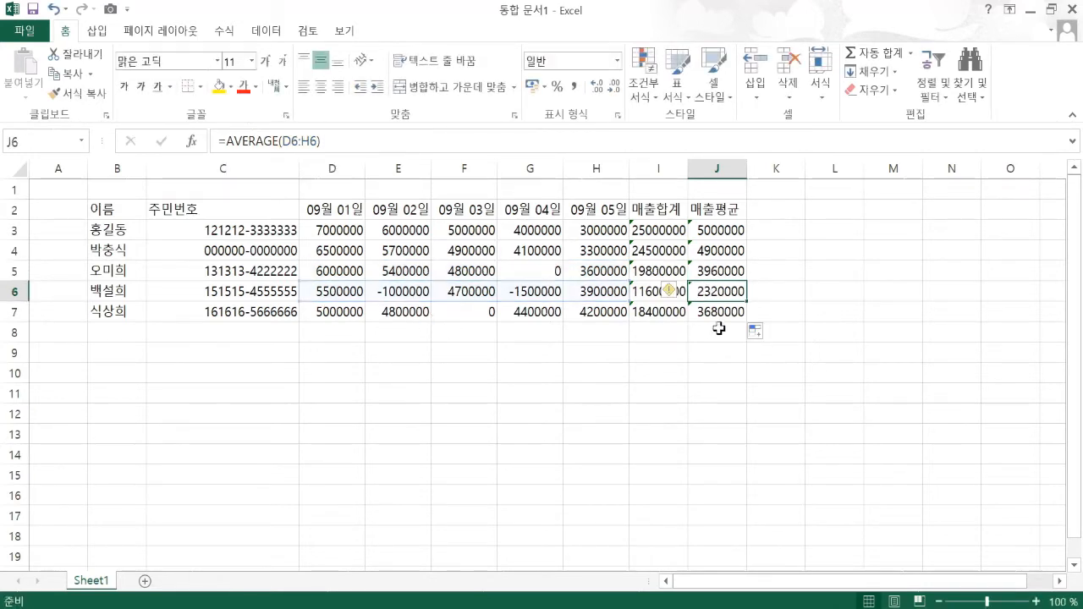
- Fill the J3 average formula down to J7 again and check the formula in each row below
left_click(716, 230)
left_click_drag(745, 241, 747, 318)
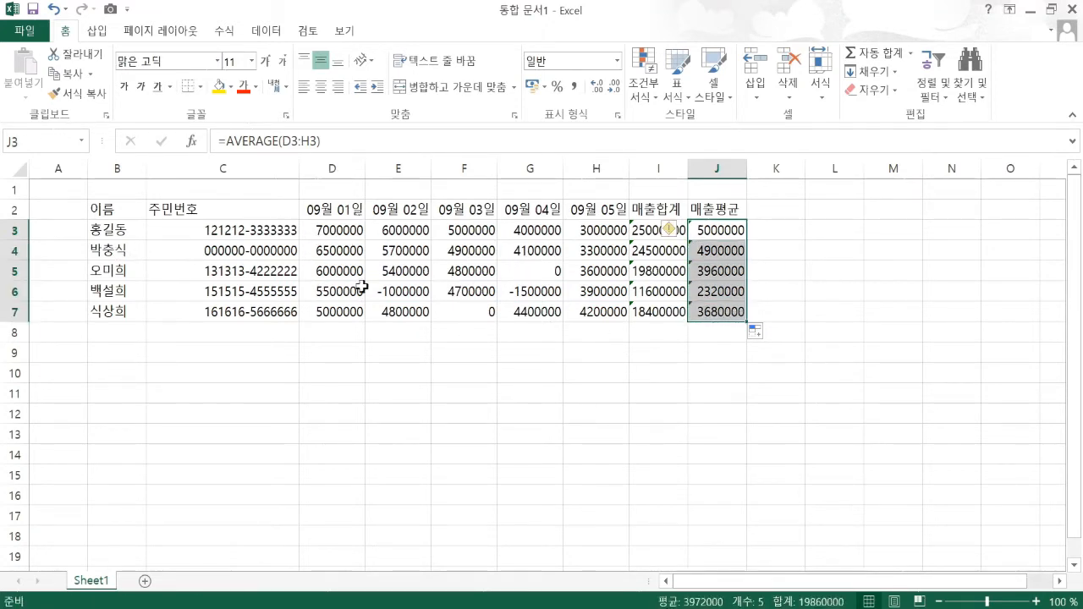
left_click(712, 252)
left_click(730, 272)
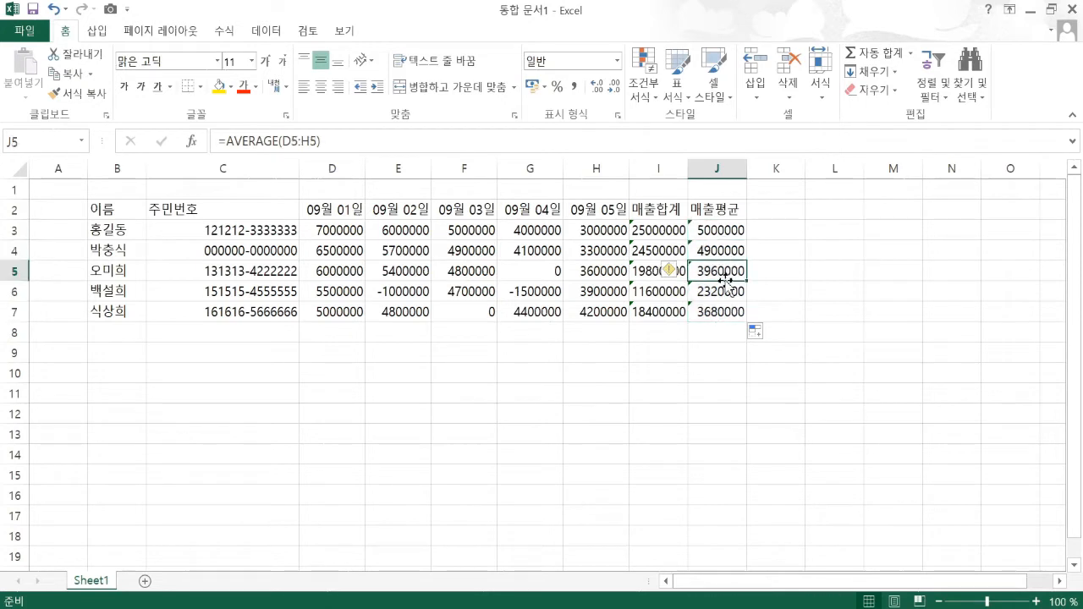
left_click(725, 292)
left_click(725, 311)
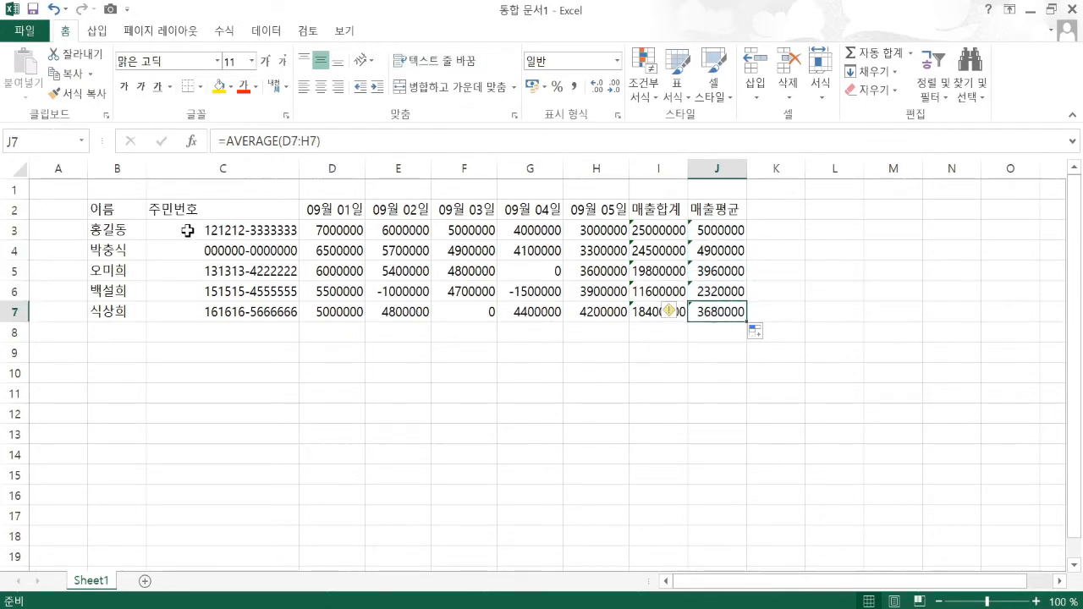
- Enter the heading 날짜 in D1 and merge and center it across D1:H1
left_click_drag(323, 189, 320, 192)
type("날짜")
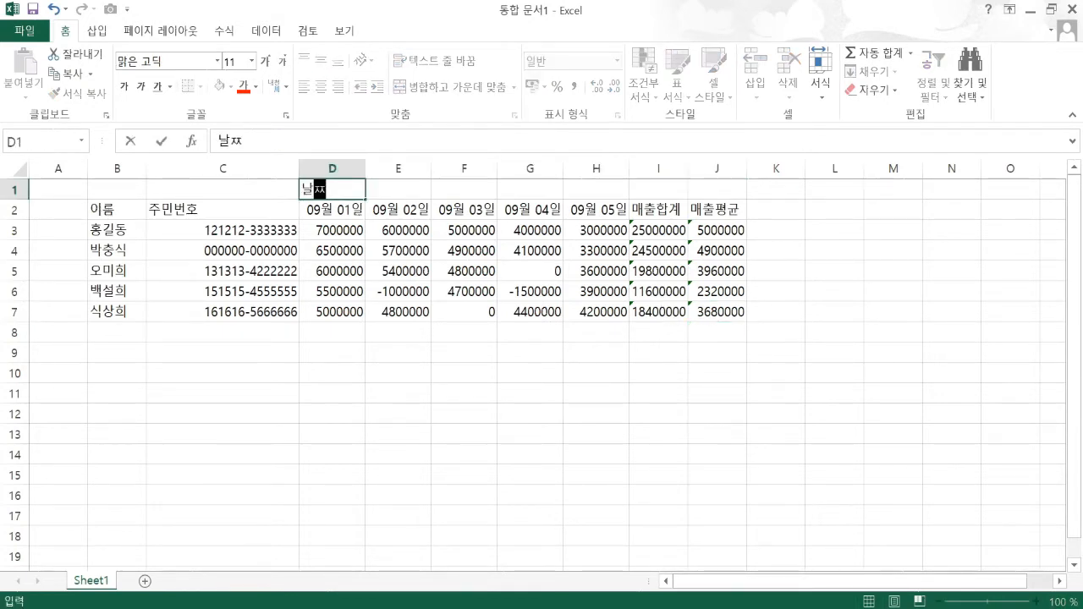
key("Return")
left_click_drag(328, 189, 576, 186)
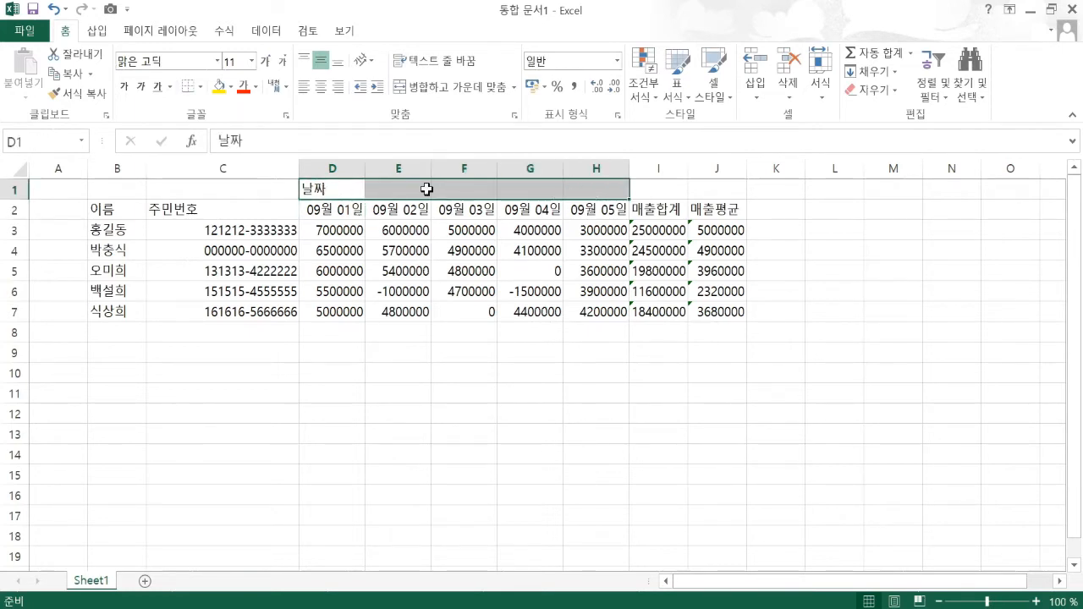
left_click(442, 93)
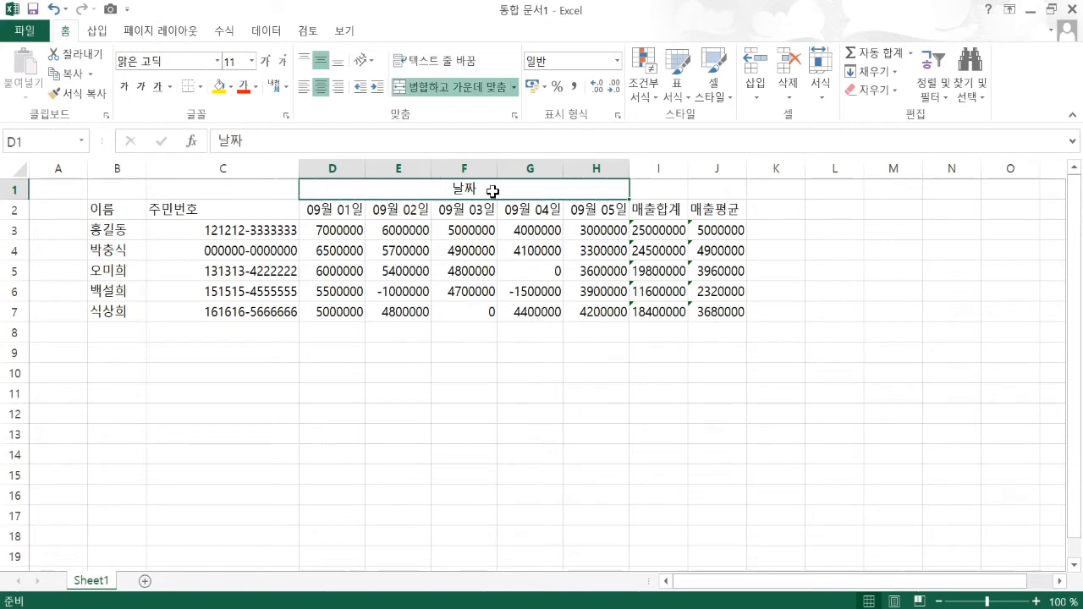
left_click_drag(115, 189, 111, 212)
left_click_drag(203, 199, 170, 213)
left_click(107, 211)
left_click(116, 192)
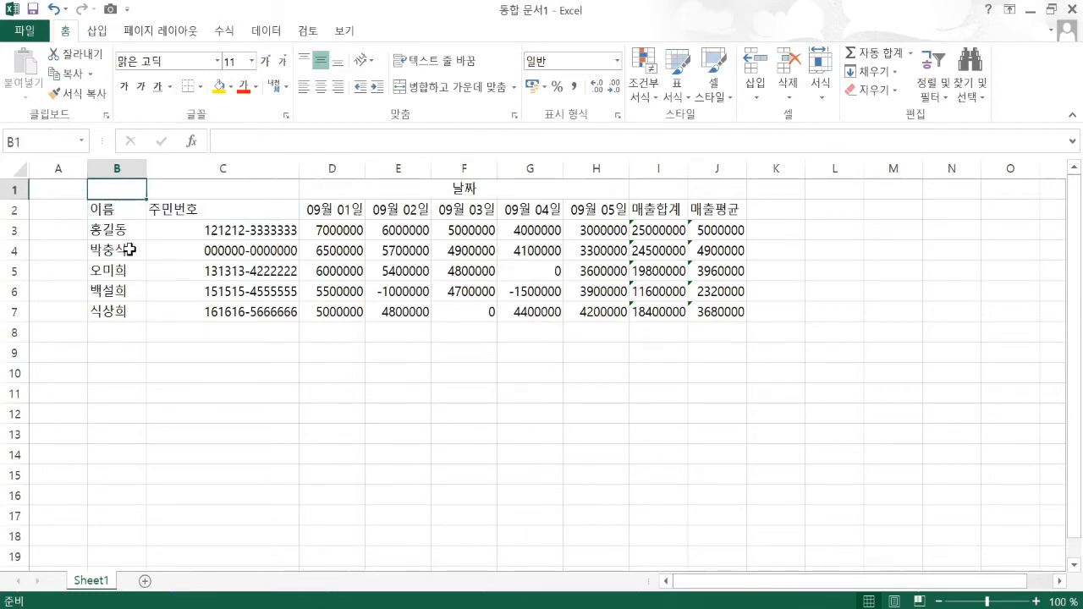
left_click(119, 209)
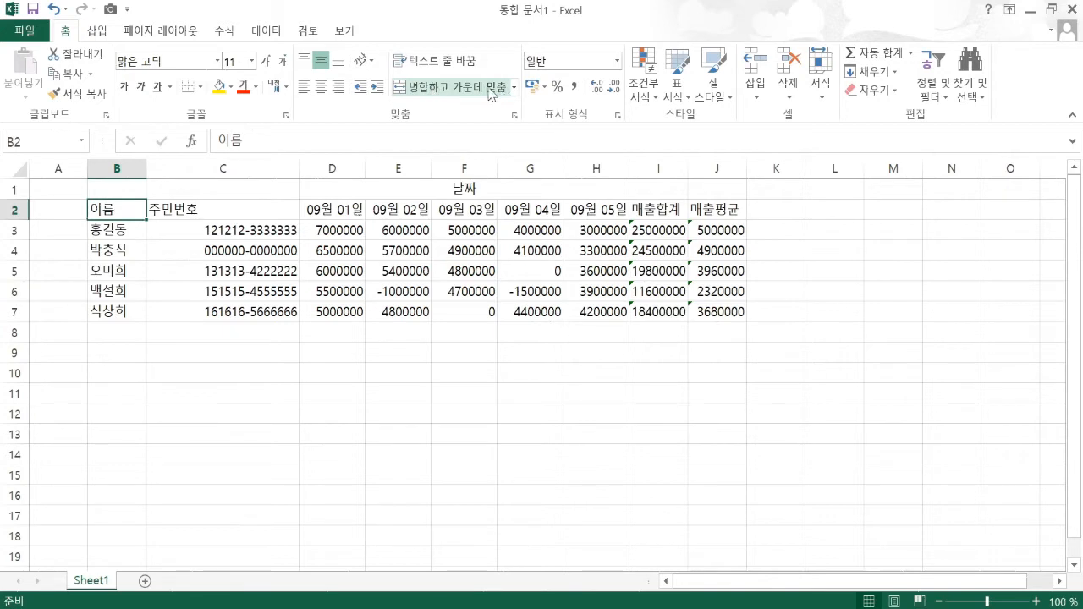
left_click_drag(142, 209, 201, 209)
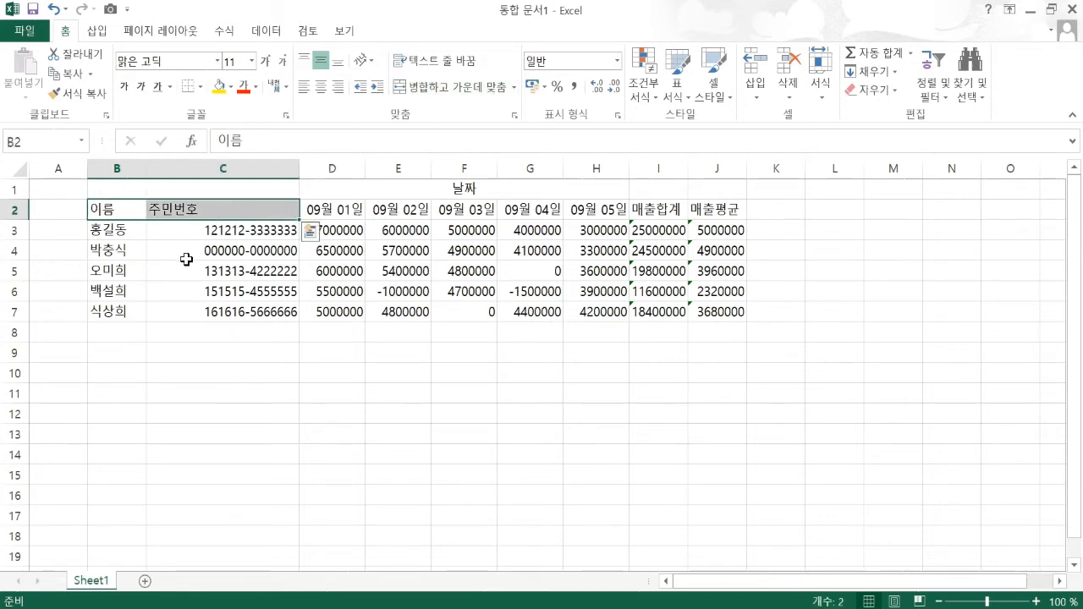
- Merge and center the 이름 header over B1:B2 and the 주민번호 header over C1:C2
left_click_drag(118, 186, 109, 212)
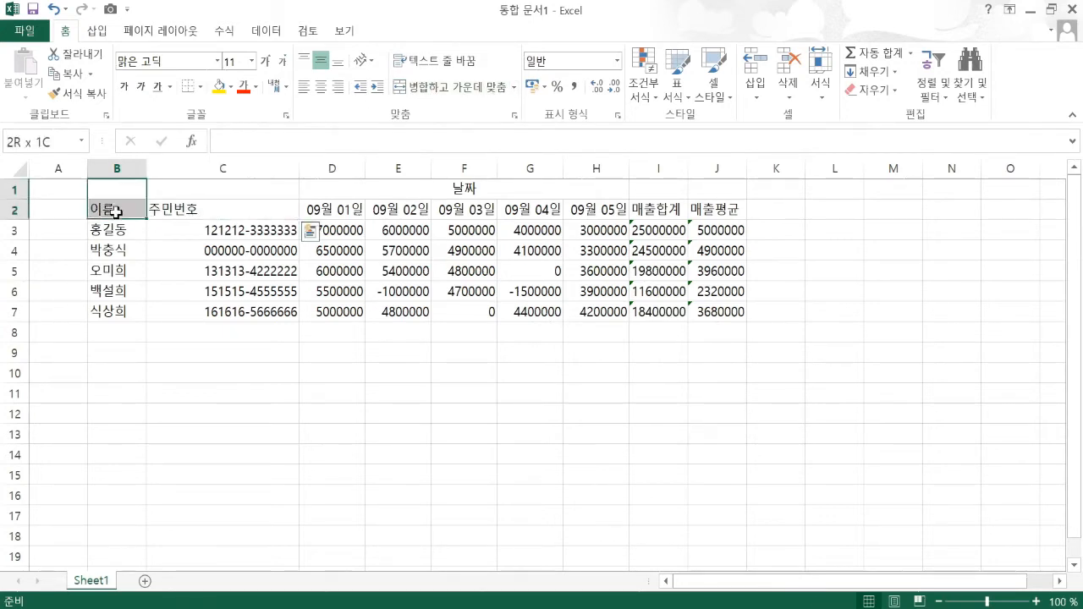
left_click(447, 88)
left_click_drag(213, 187, 217, 210)
left_click(459, 88)
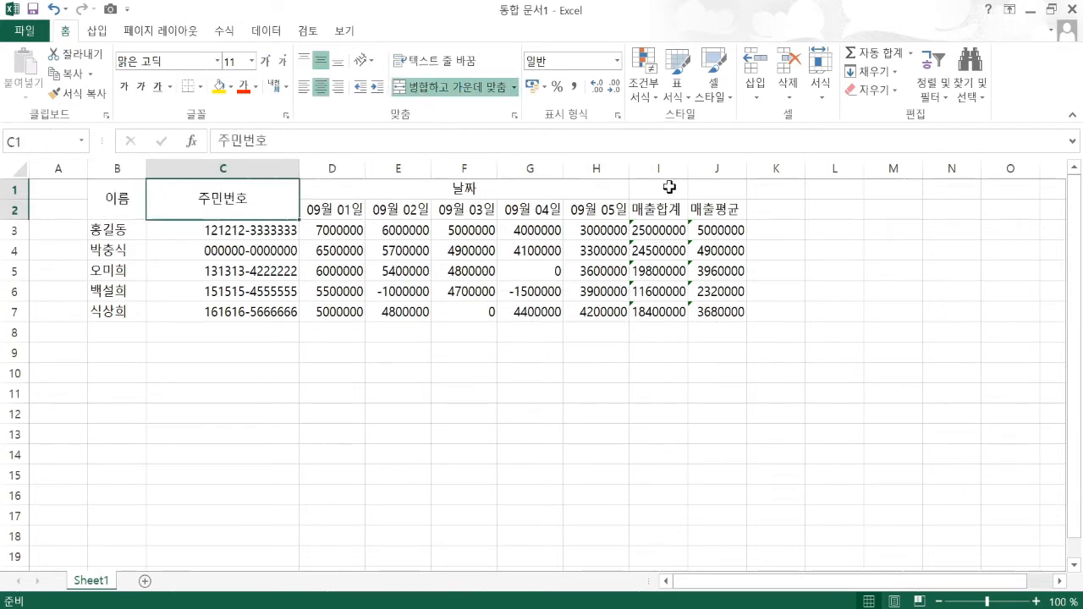
- Merge and center the 매출합계 header over I1:I2 and the 매출평균 header over J1:J2
left_click_drag(668, 187, 720, 202)
left_click(454, 87)
left_click(421, 88)
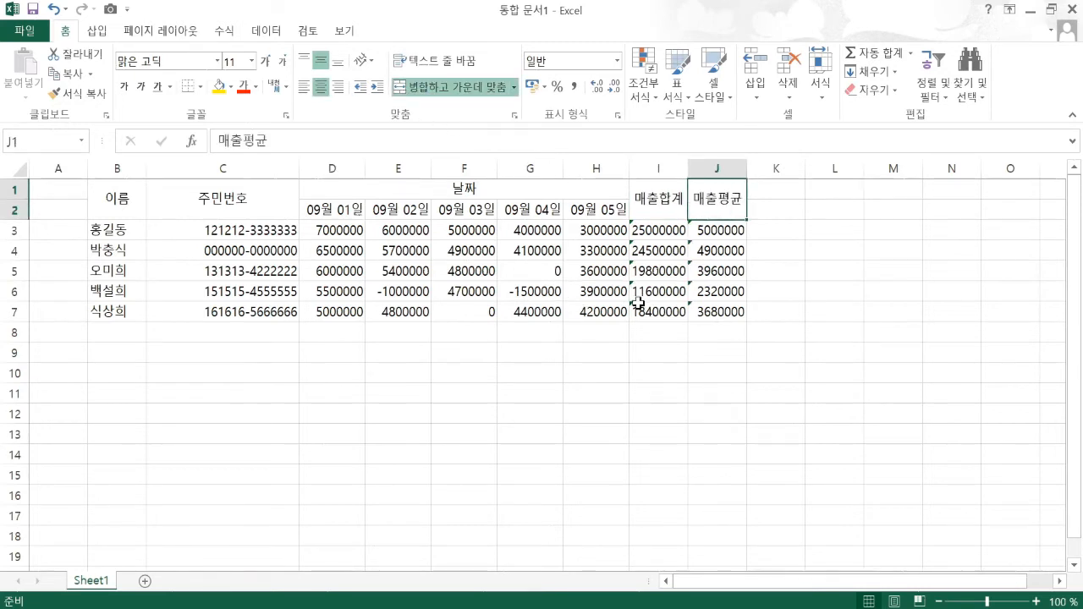
- Increase the height of rows 1 to 7 uniformly
left_click(242, 272)
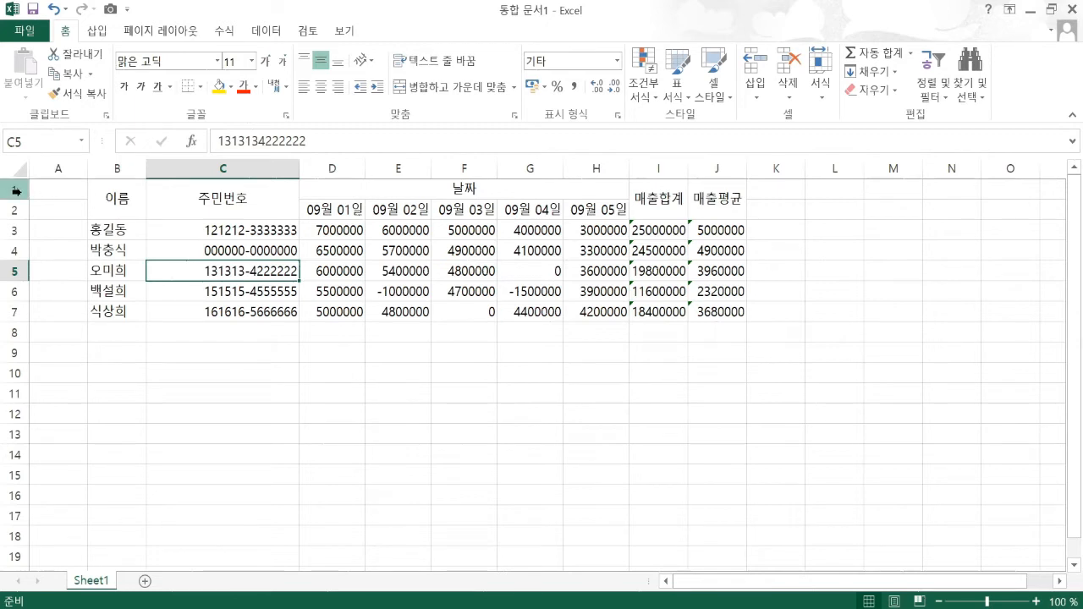
left_click_drag(16, 190, 17, 333)
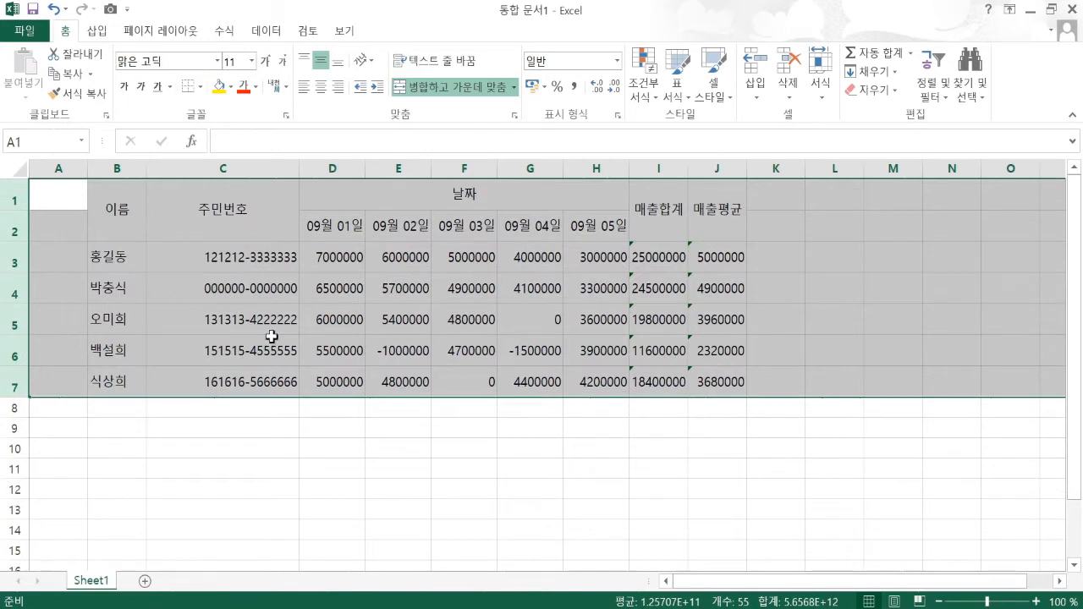
left_click(322, 290)
- Give columns D to J one equal width, just wide enough for the date headings and the sales values
left_click_drag(339, 168, 761, 170)
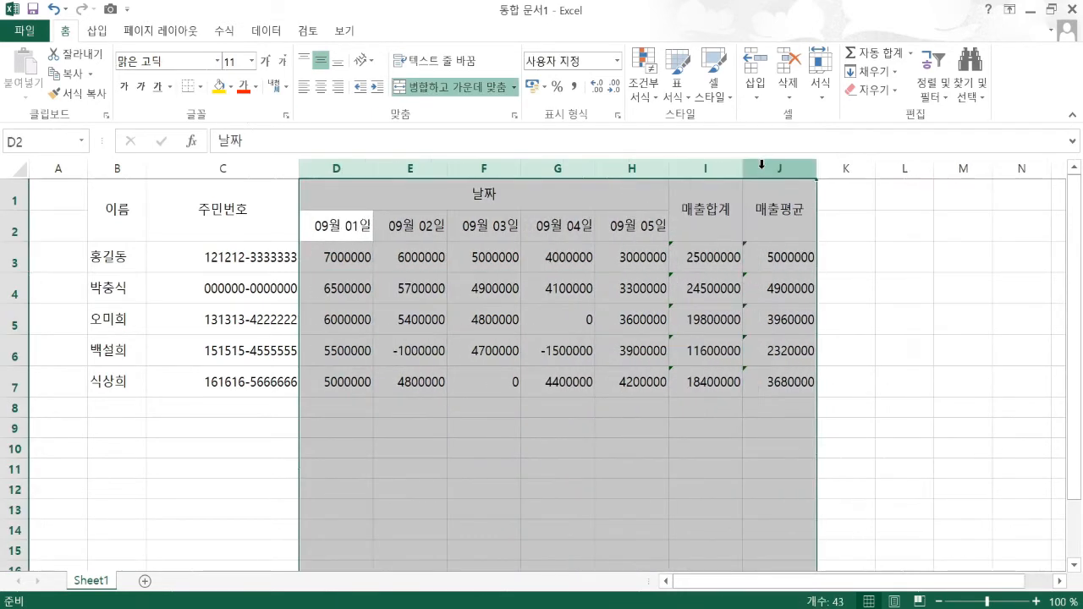
left_click_drag(344, 169, 808, 165)
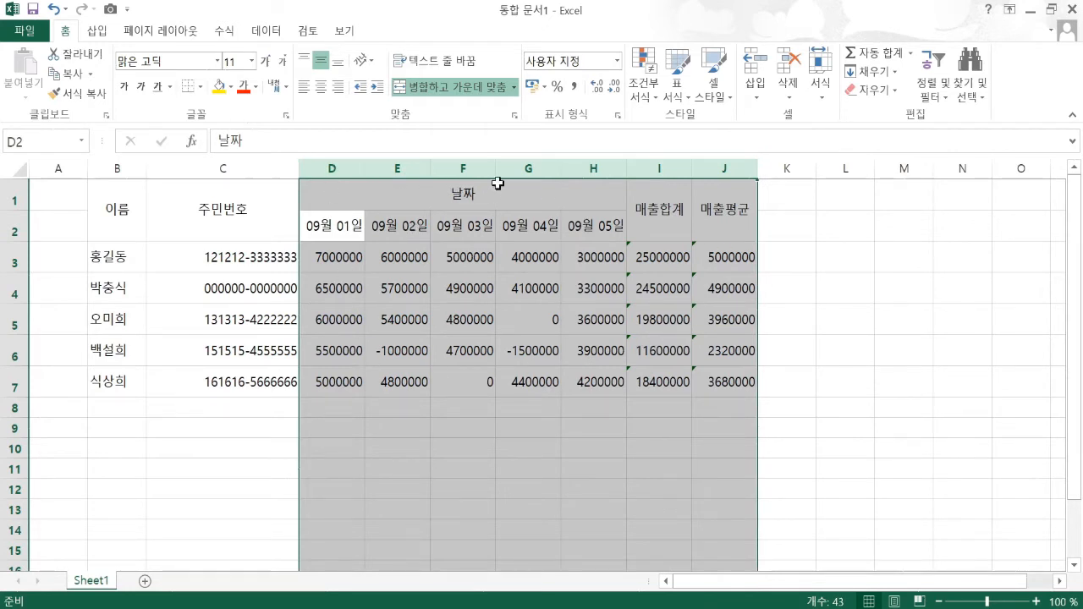
left_click(389, 227)
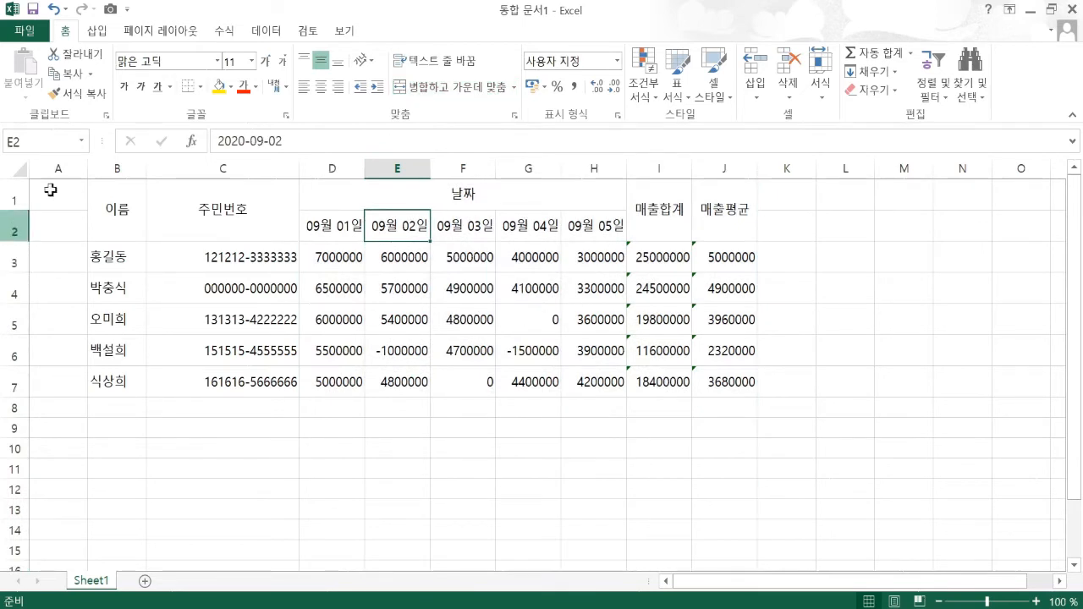
- Fill the header cells B1:J2 with the light blue theme color
left_click_drag(122, 208, 700, 212)
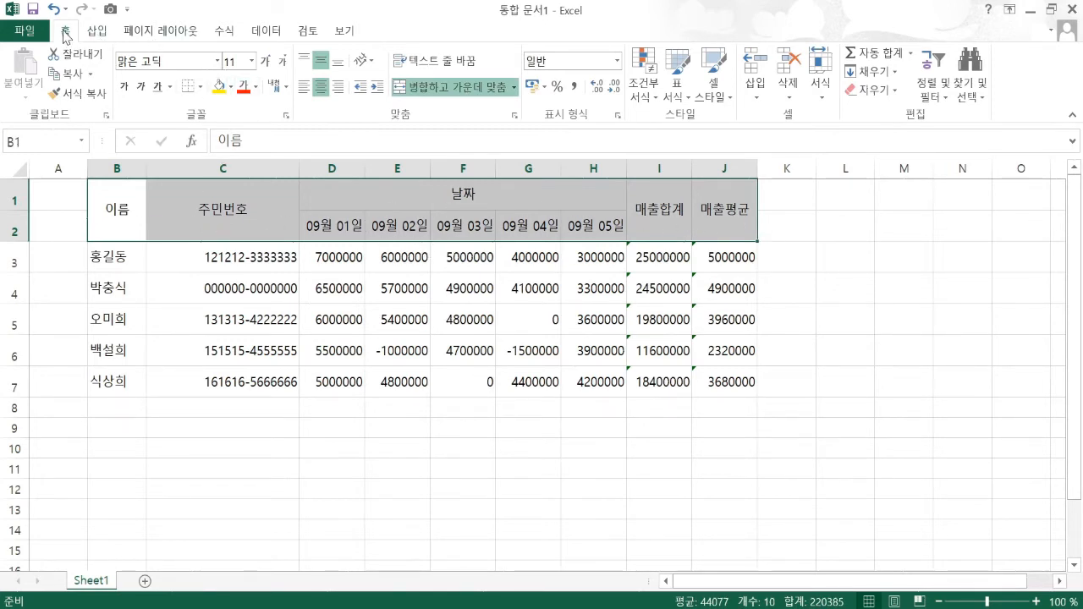
left_click(231, 91)
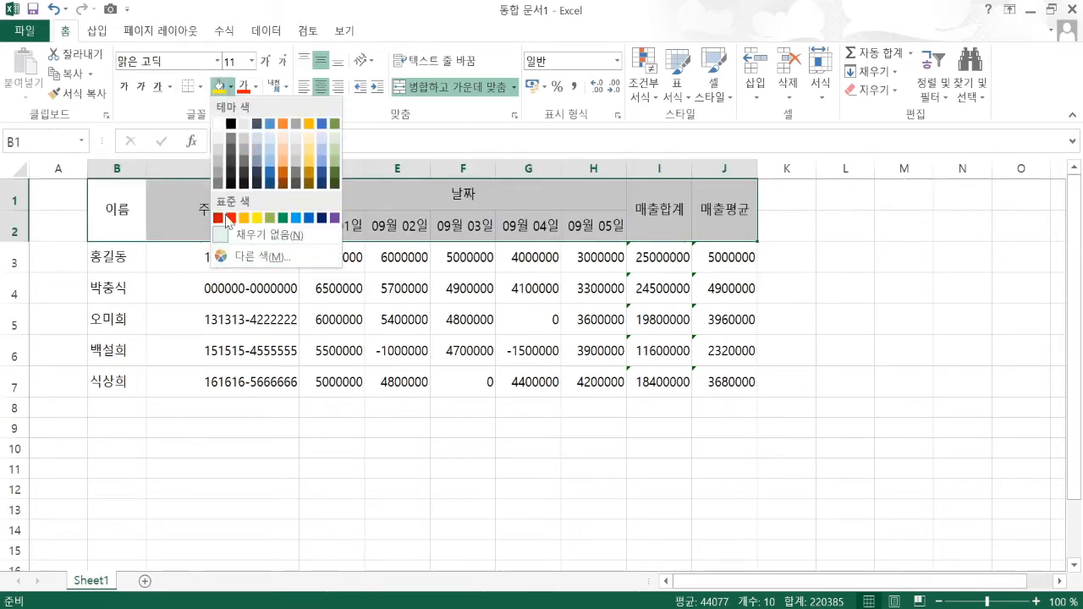
left_click(321, 145)
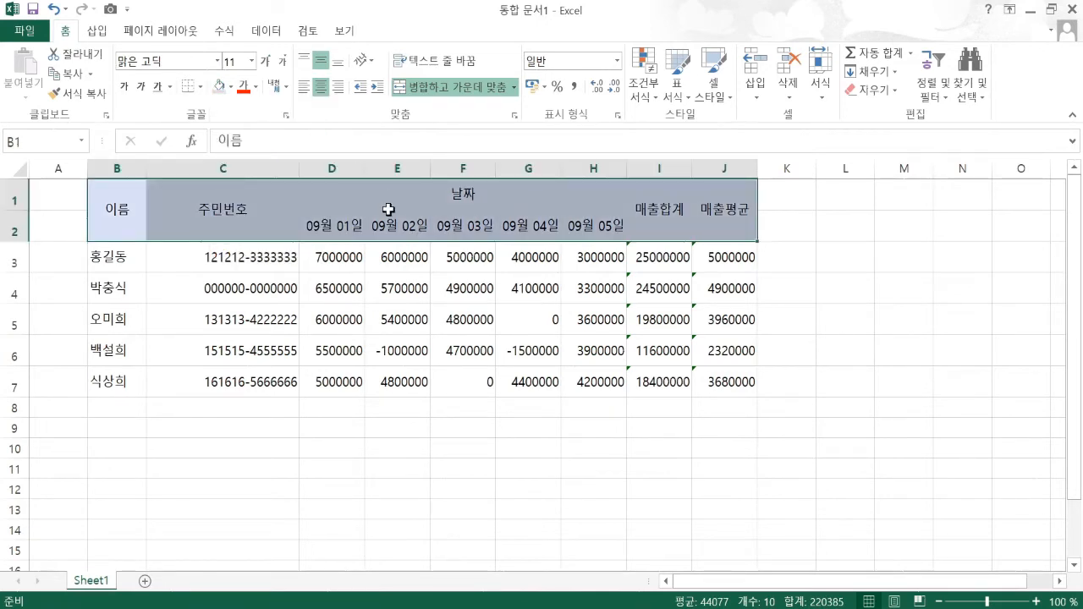
- Fill the name cells B3:B7 with the light gold theme color
left_click_drag(123, 263, 118, 383)
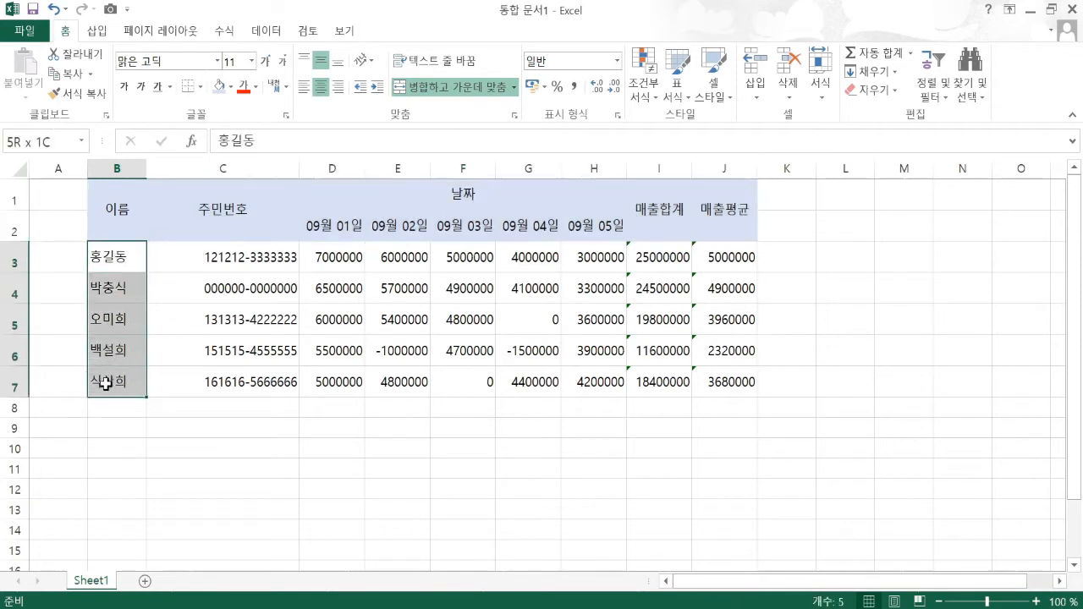
left_click(230, 86)
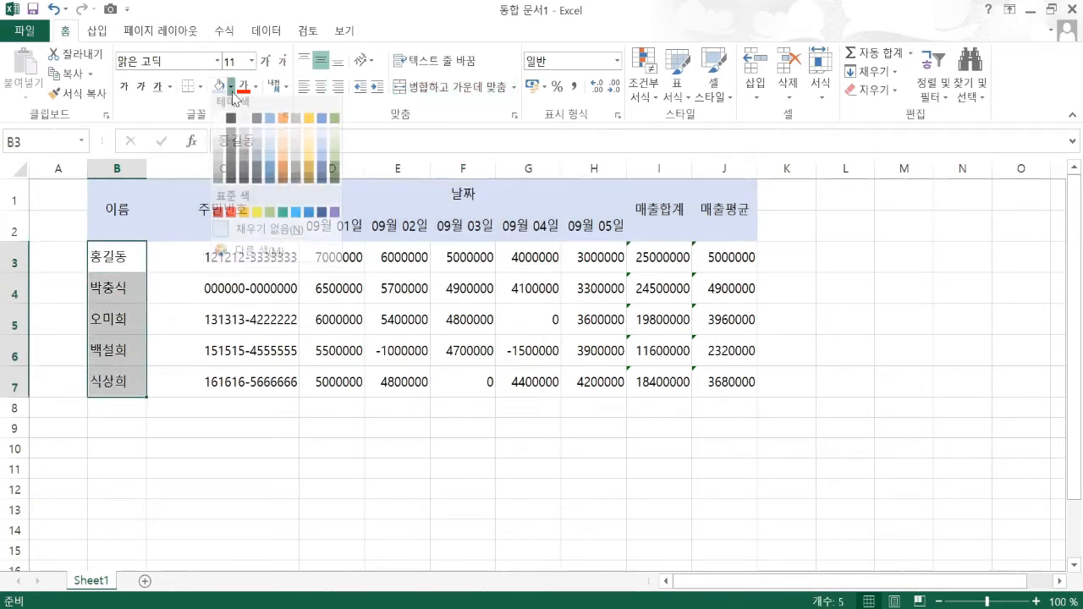
left_click(311, 143)
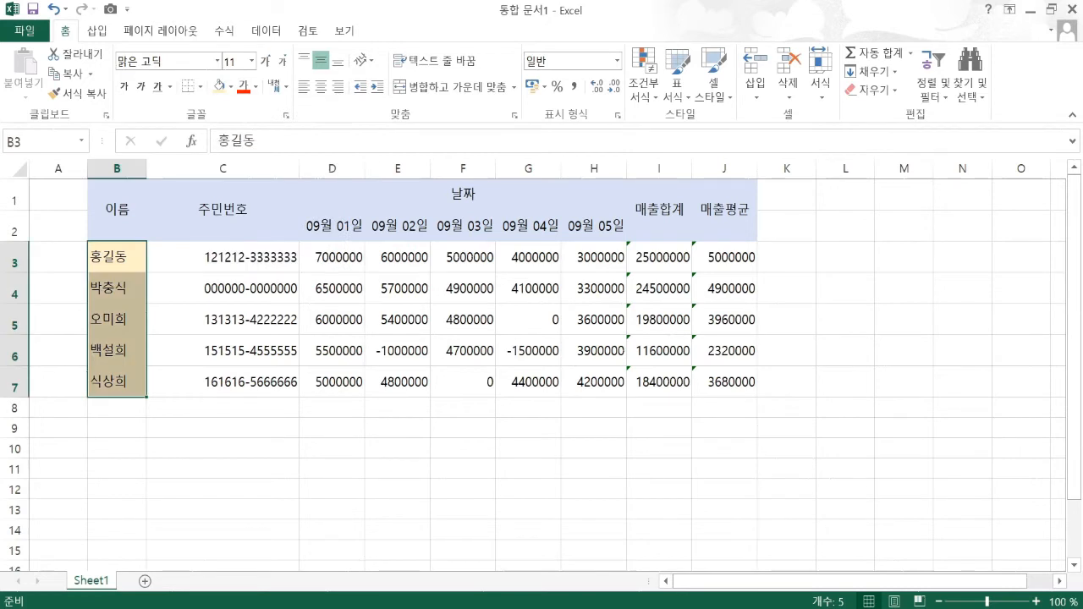
left_click(256, 259)
- Apply all borders to the whole table B1:J7
left_click_drag(121, 196, 709, 376)
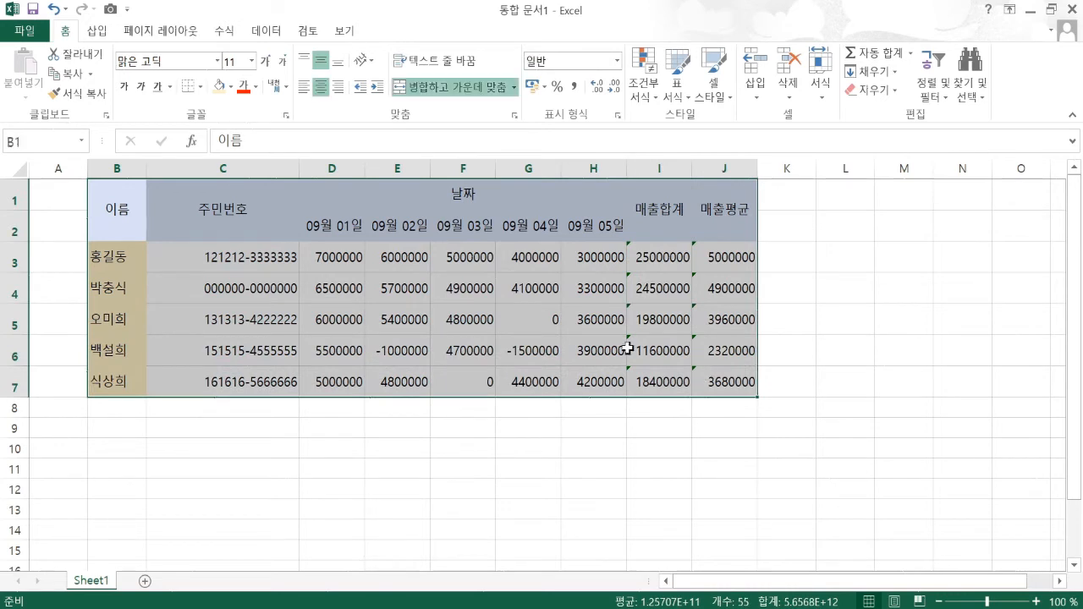
left_click(200, 86)
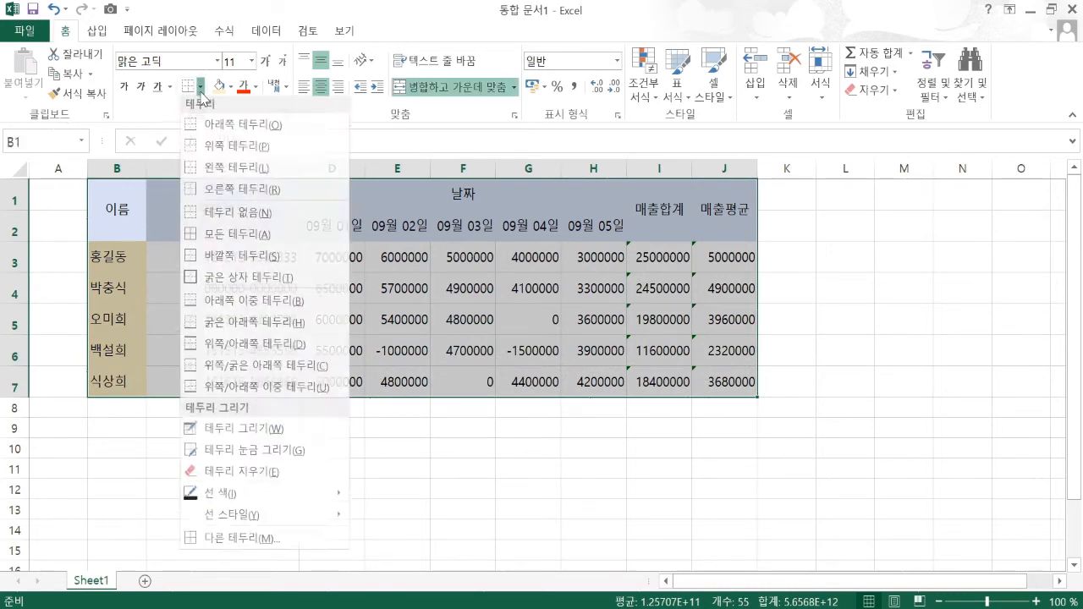
left_click(218, 241)
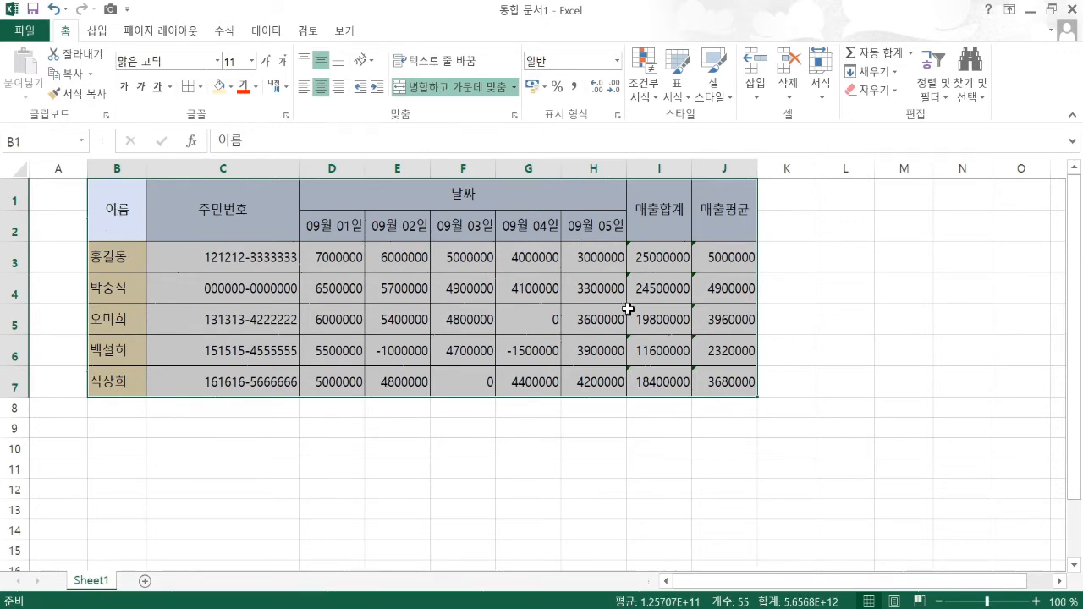
left_click_drag(113, 208, 694, 397)
left_click(225, 221)
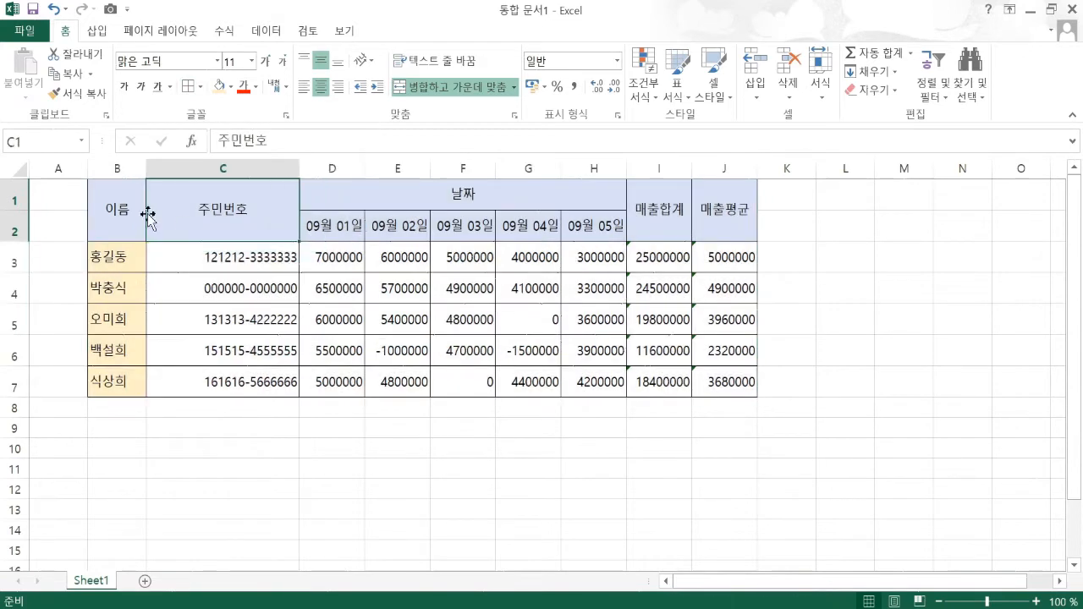
- Center the contents of B1:C7 and of the date and sales header cells D1:J2 horizontally
left_click_drag(118, 216, 225, 382)
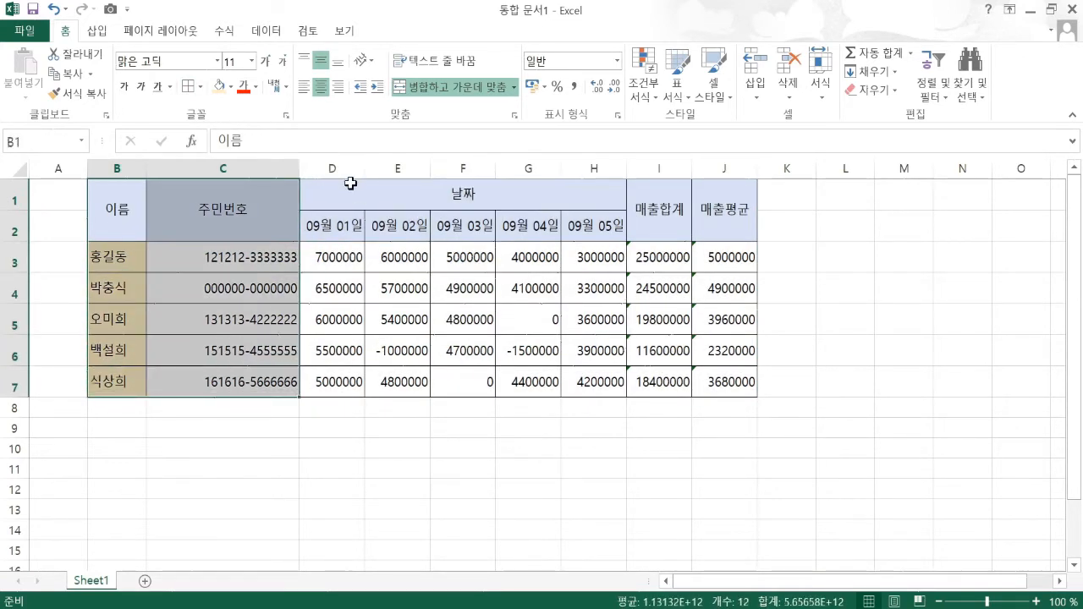
left_click(322, 87)
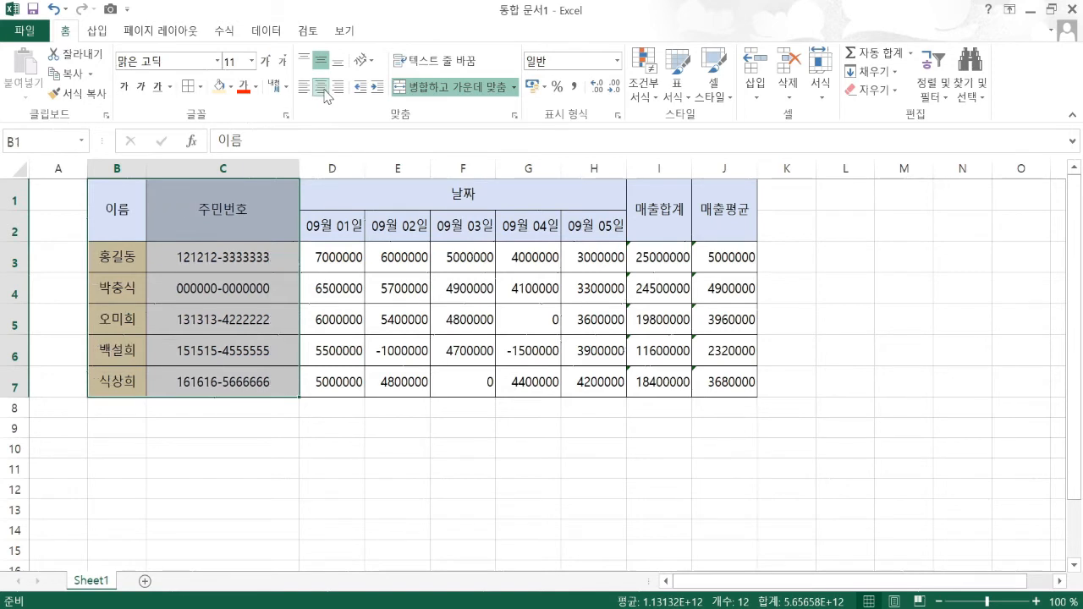
left_click_drag(368, 194, 727, 234)
left_click(322, 87)
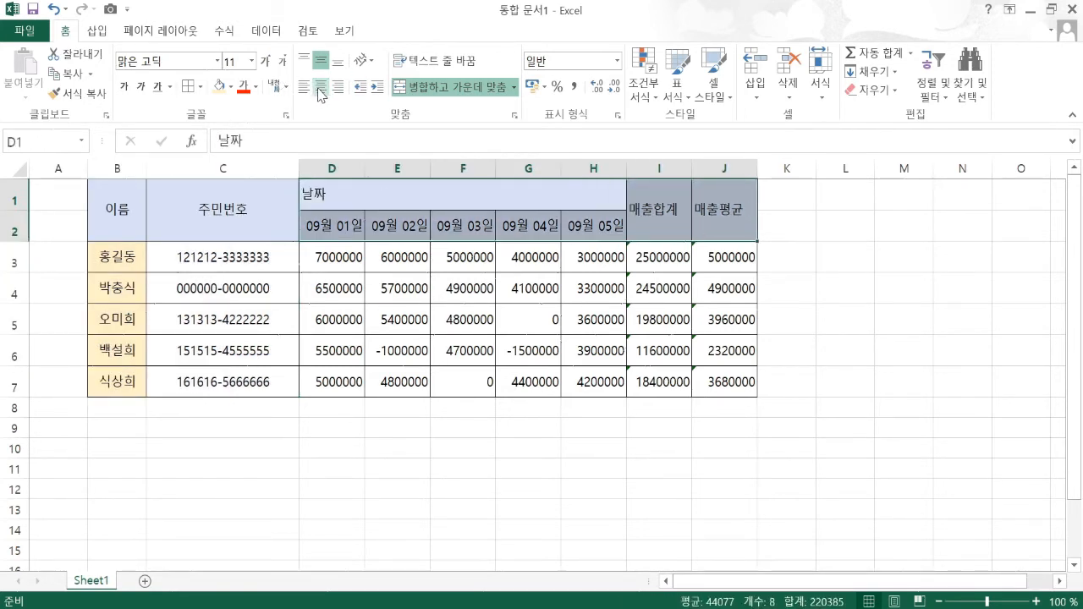
left_click(321, 87)
left_click(478, 227)
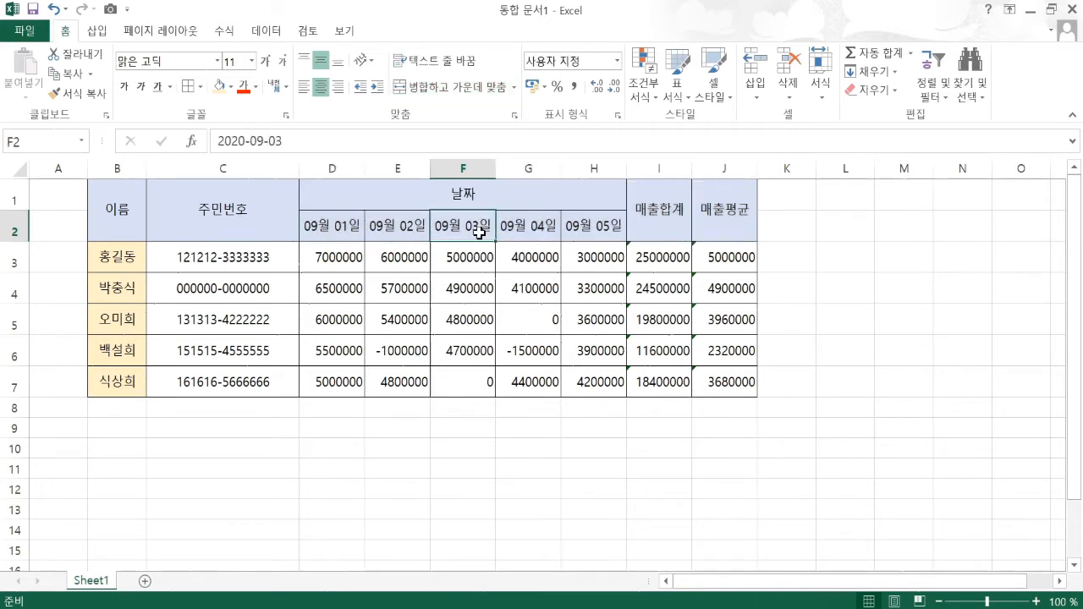
left_click(334, 264)
left_click_drag(334, 289, 739, 377)
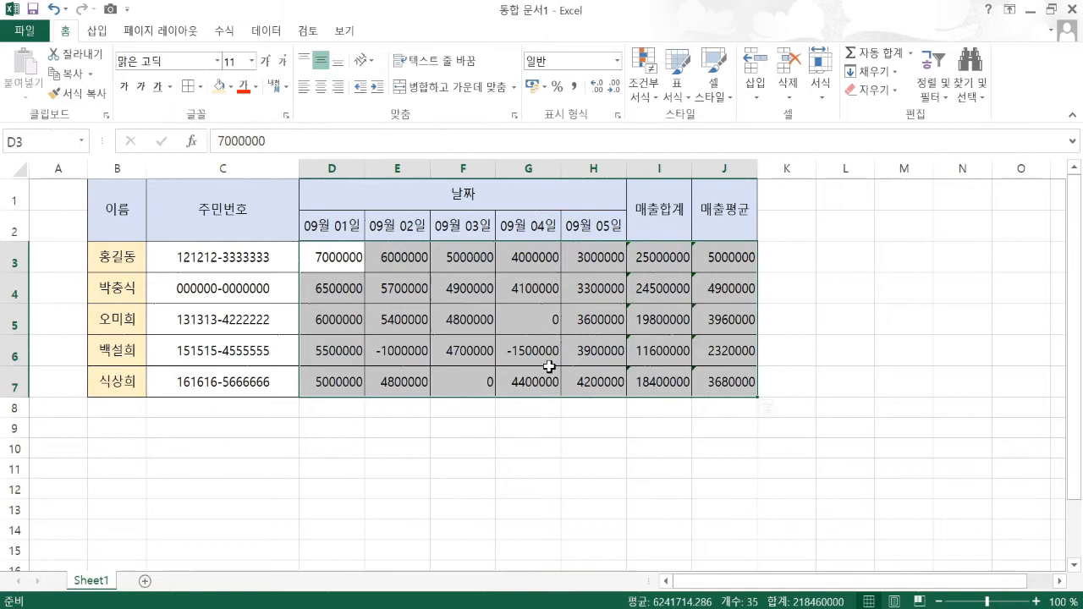
left_click(348, 258)
left_click(347, 295)
left_click(343, 310)
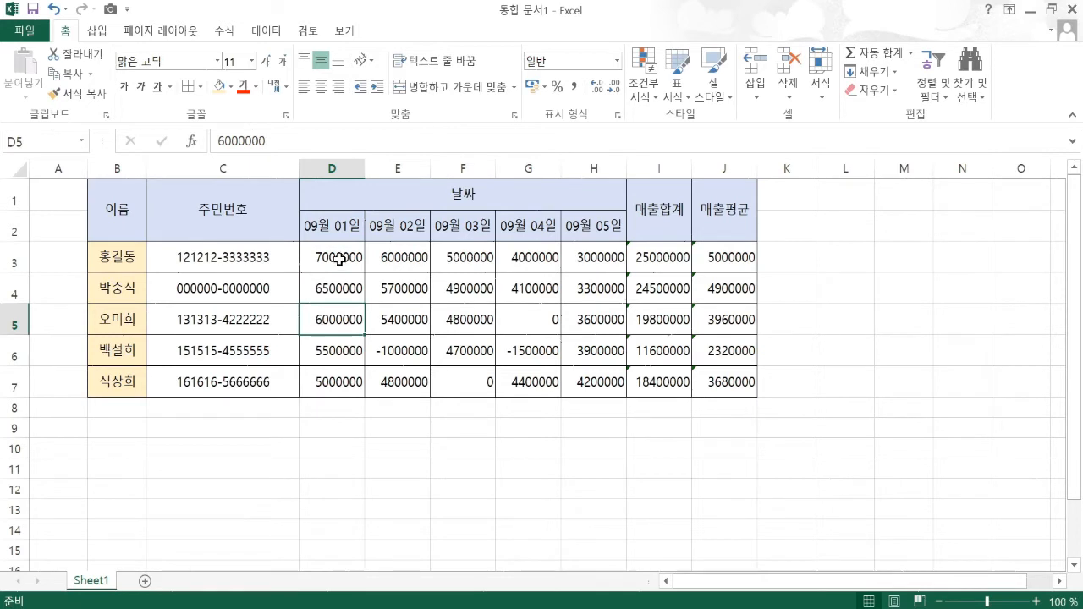
left_click_drag(339, 258, 712, 388)
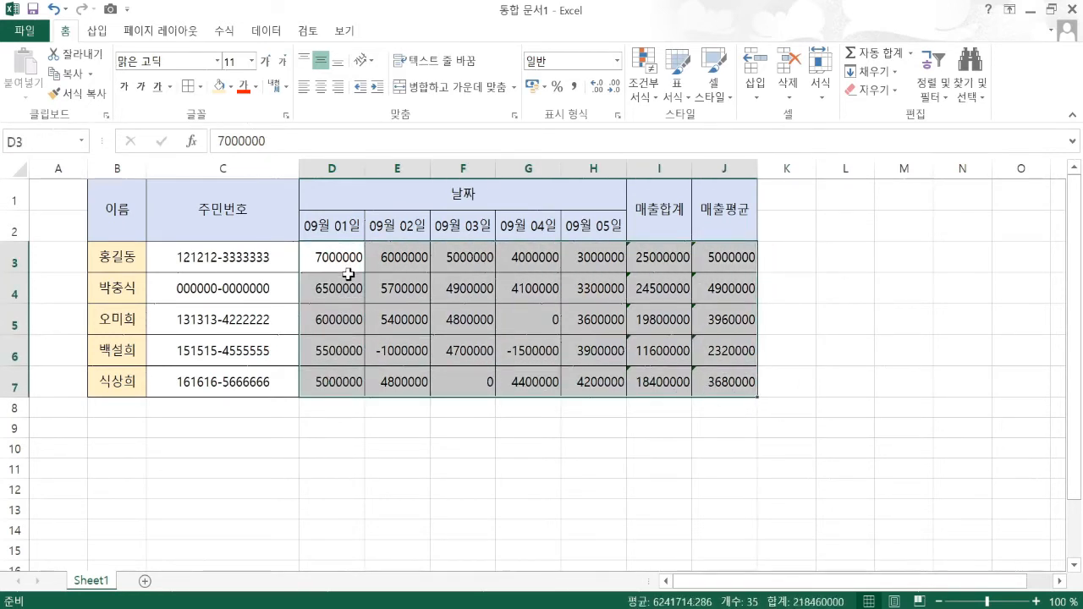
left_click(346, 269)
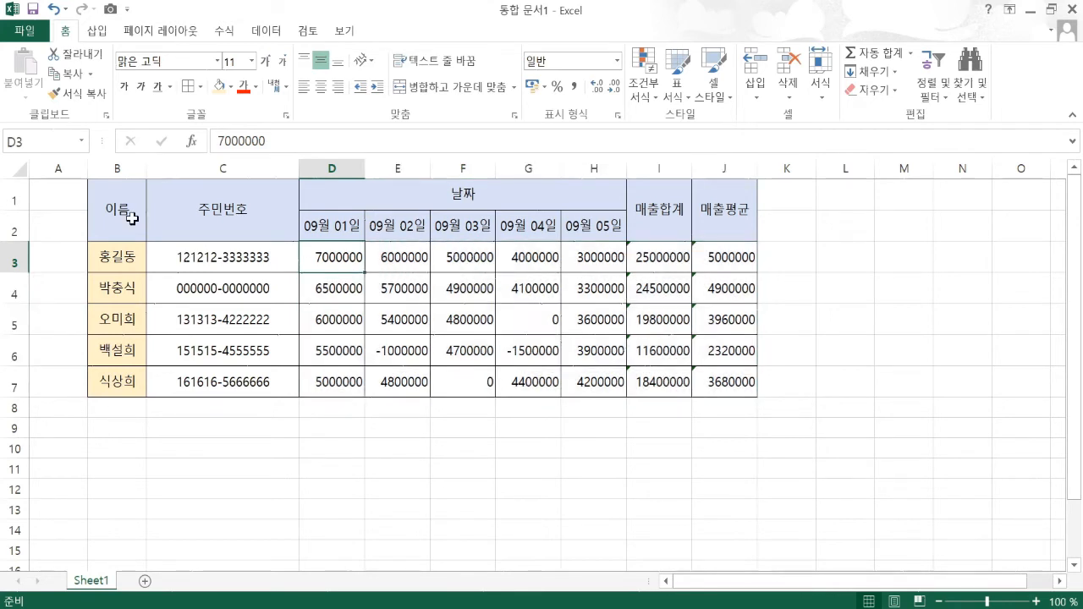
- Change the background of the header cells B1:J2 to light green in the Format Cells dialog
left_click_drag(132, 212, 725, 236)
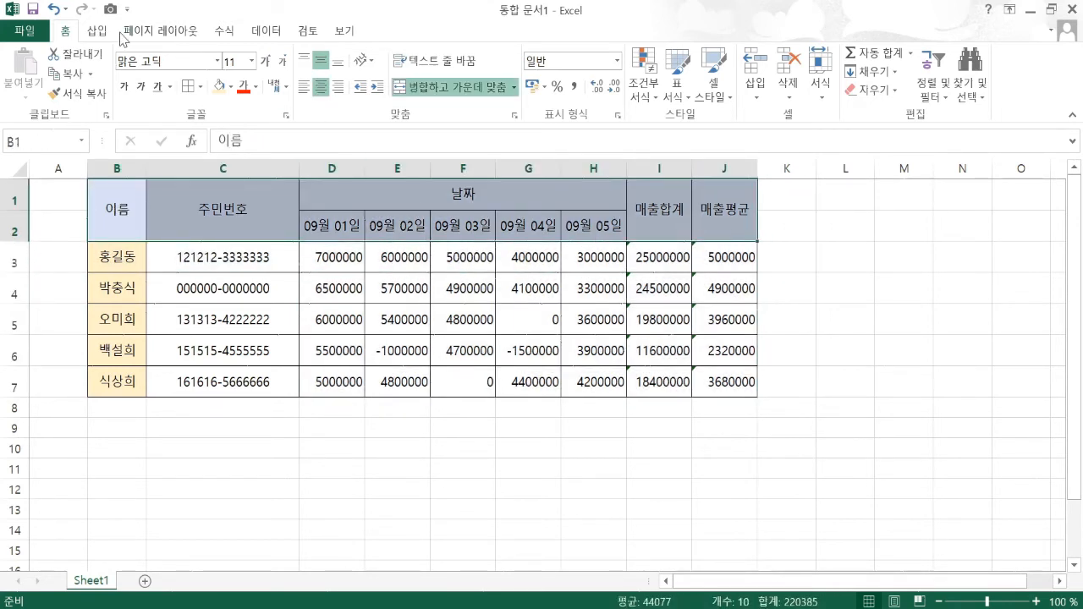
left_click(230, 87)
left_click(230, 87)
left_click(821, 93)
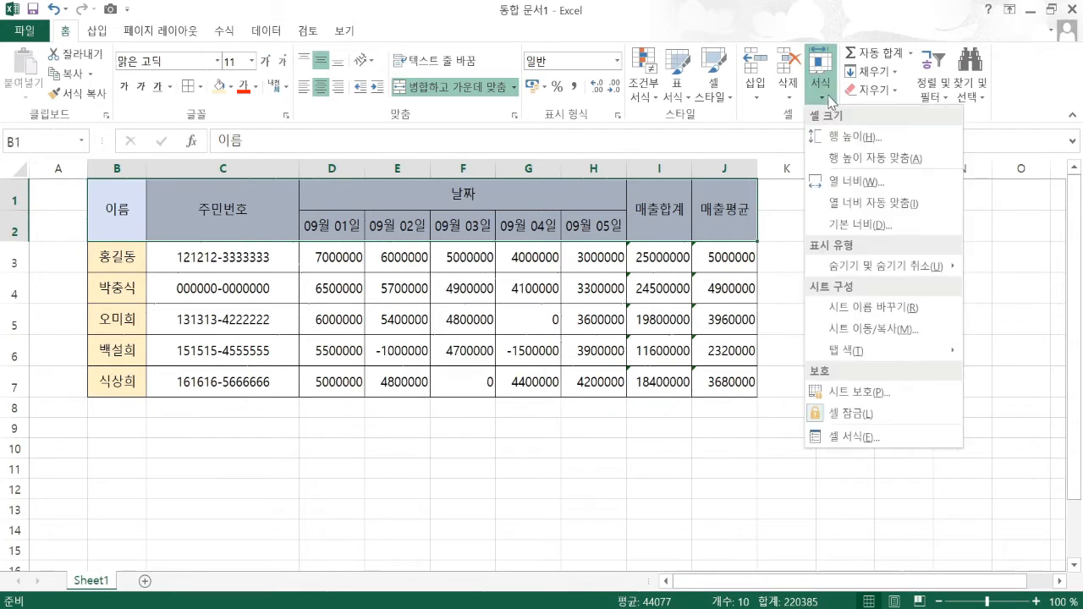
left_click(854, 437)
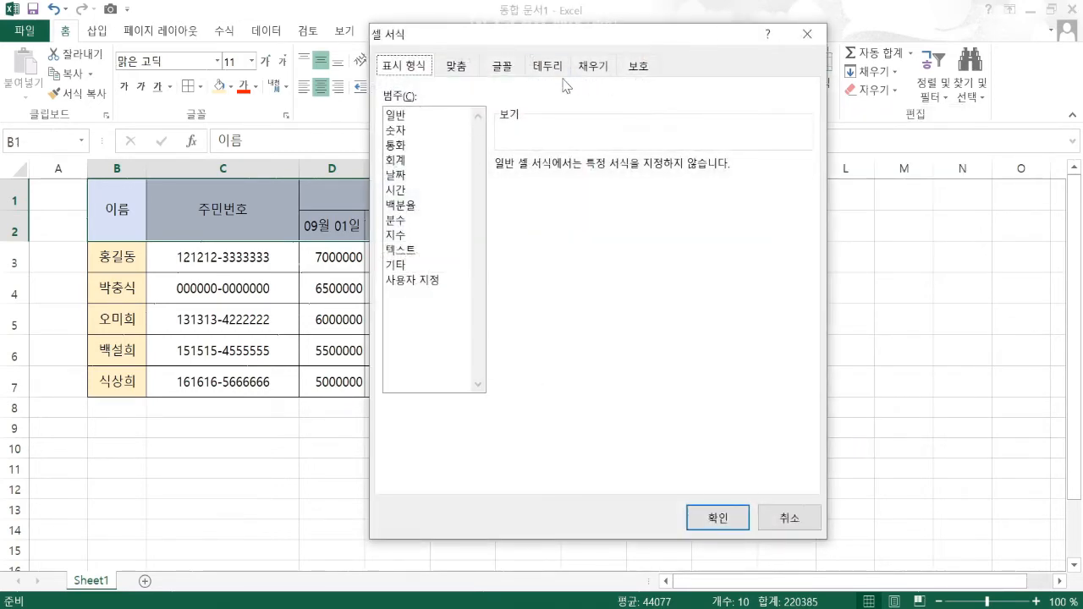
left_click(601, 68)
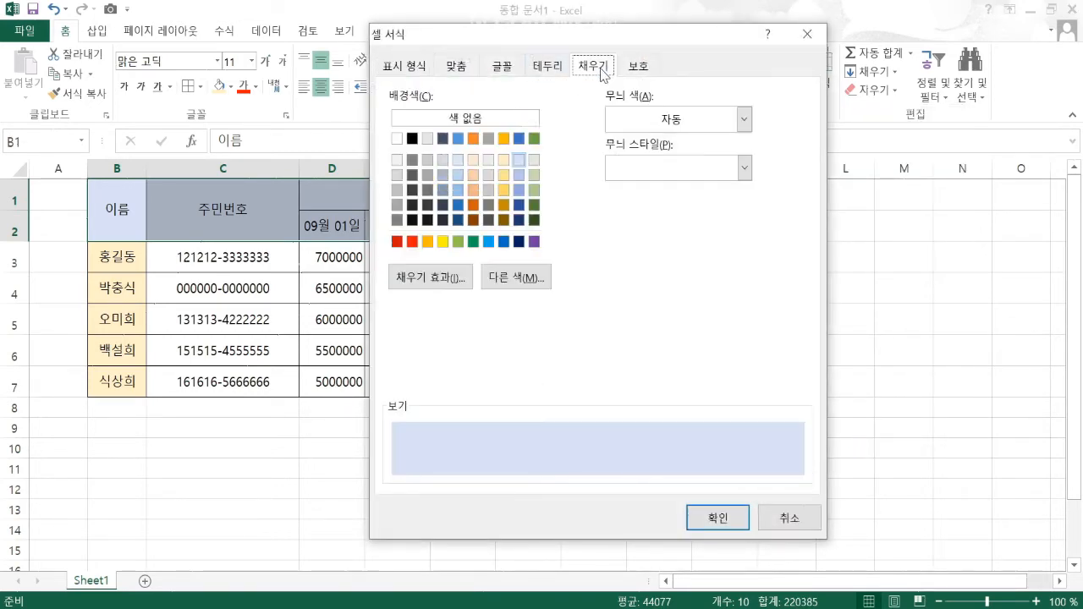
left_click(473, 160)
left_click(489, 161)
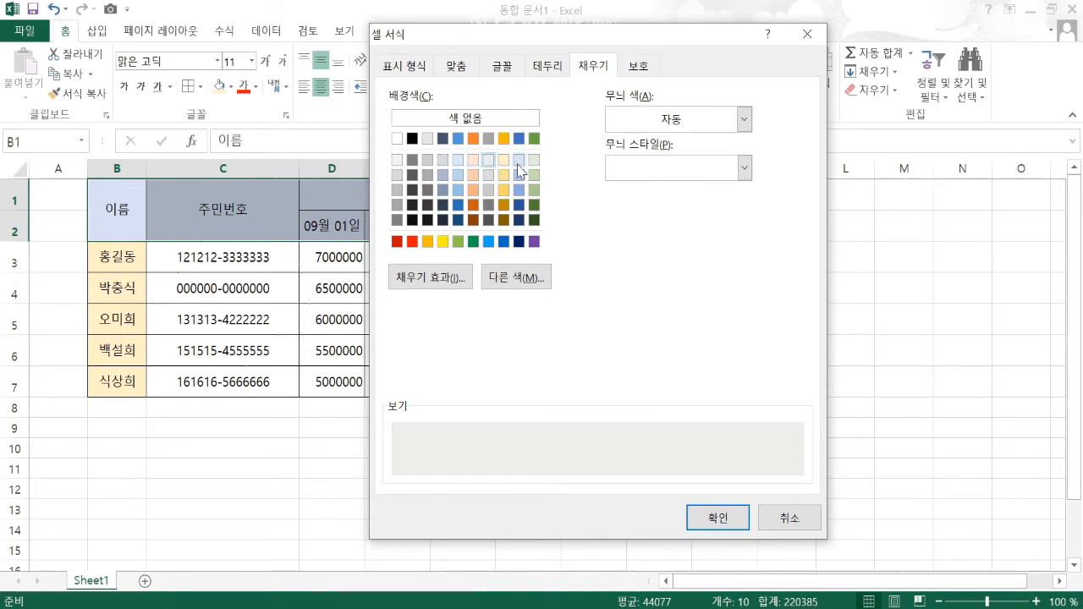
left_click(533, 161)
left_click(738, 524)
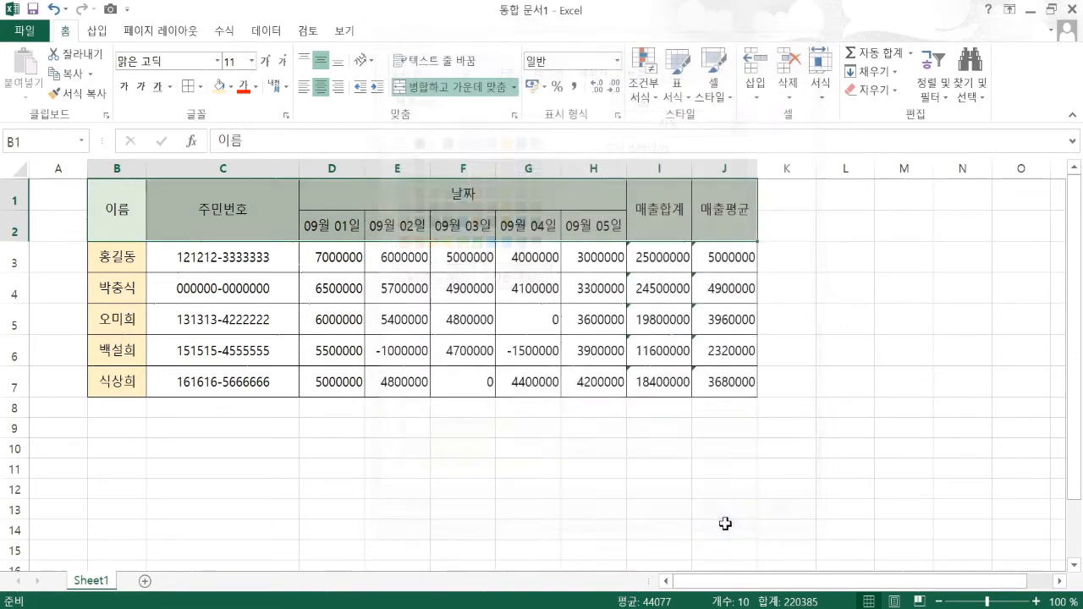
left_click(334, 297)
- Try a thick line style on the outer borders of header cell C1 in the Format Cells dialog, and cancel it
left_click(271, 209)
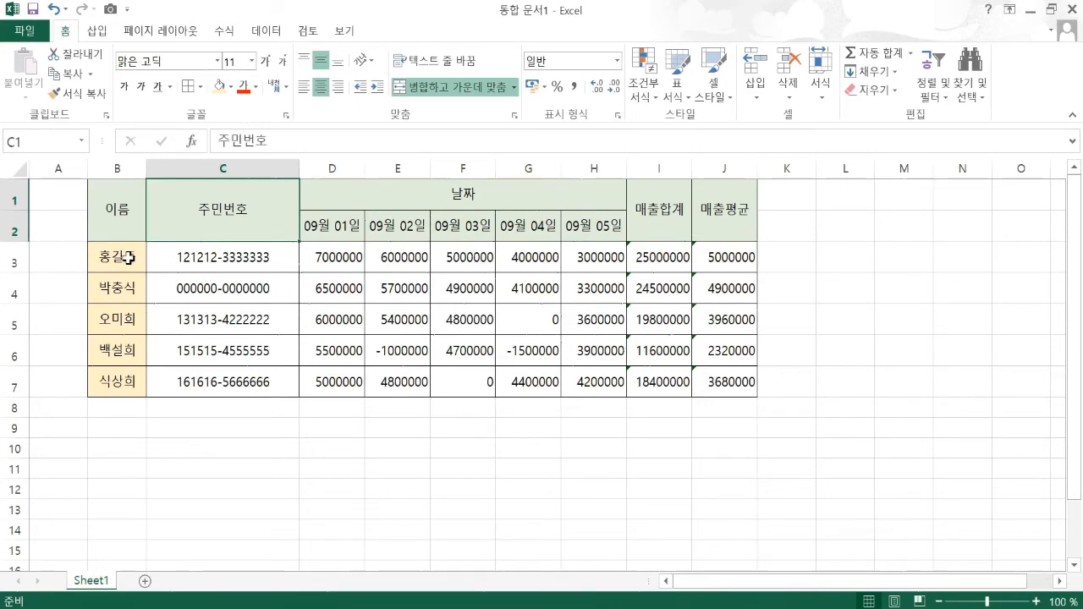
key("ctrl+1")
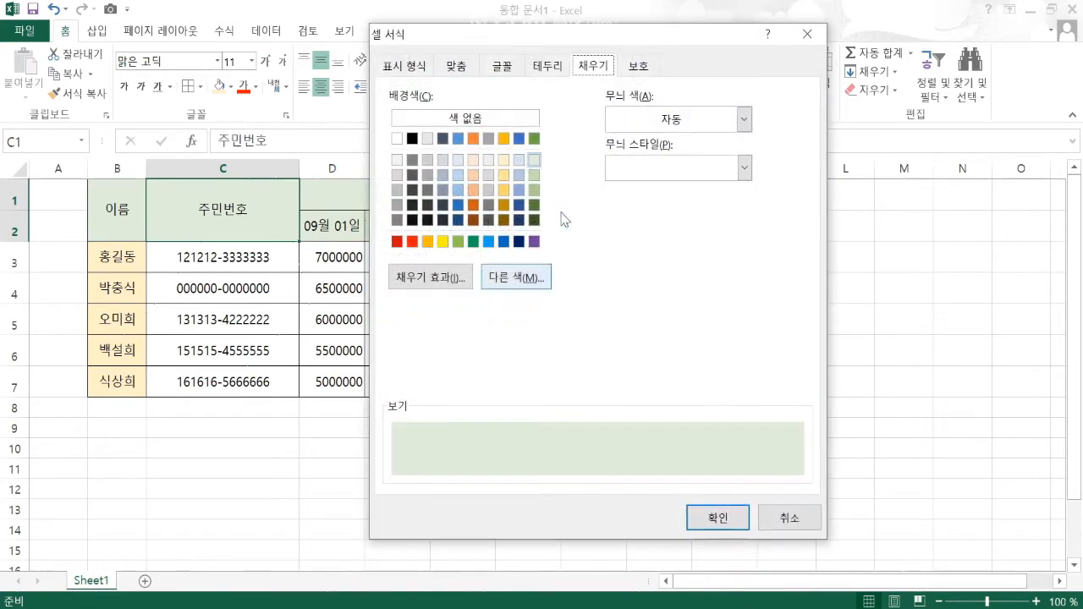
left_click(558, 70)
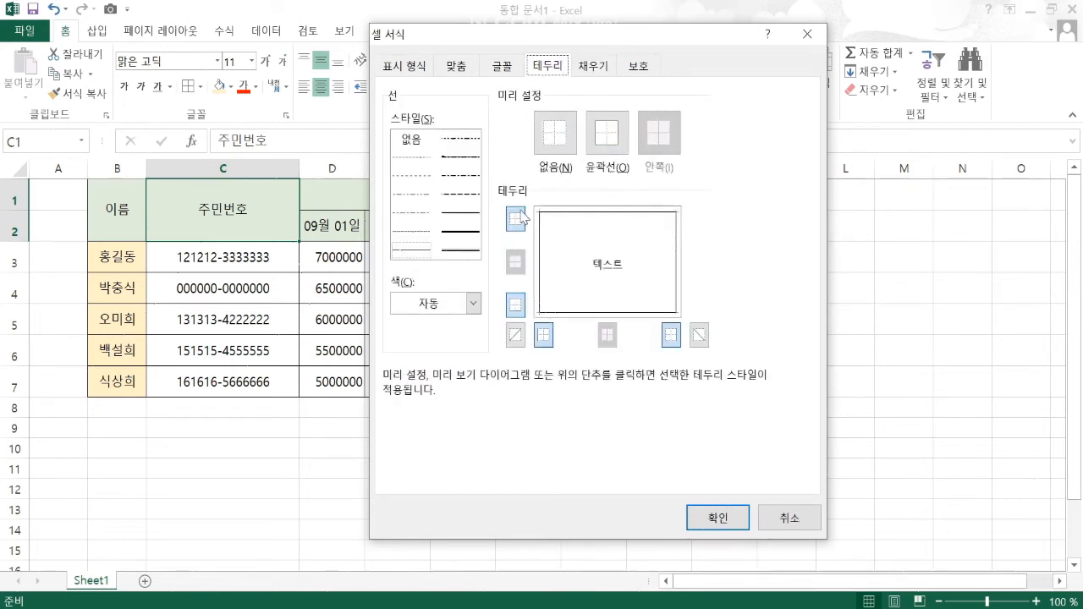
left_click(458, 162)
left_click(461, 176)
left_click(459, 196)
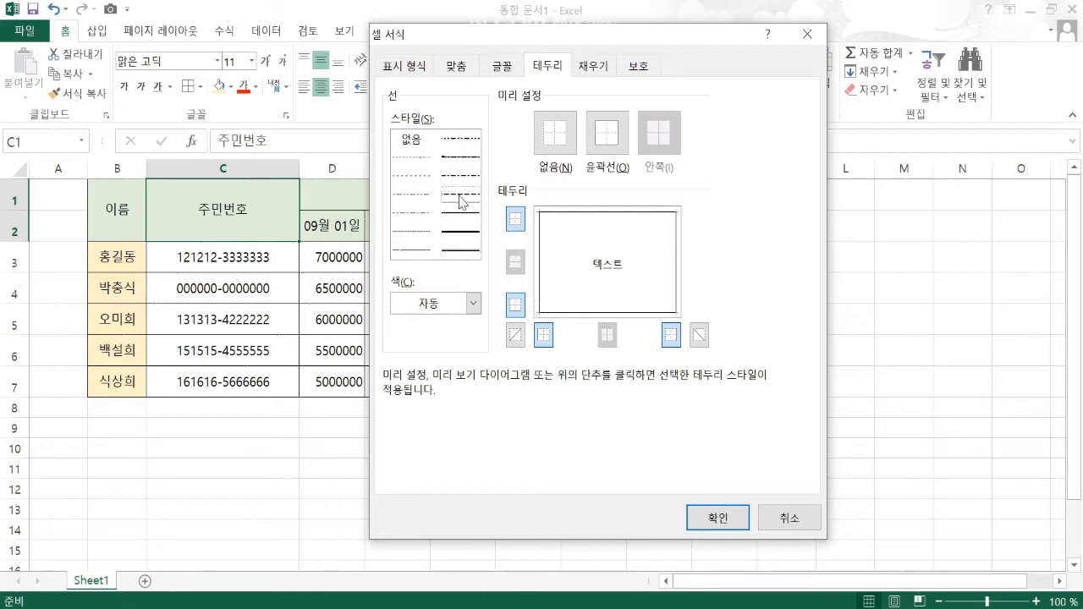
left_click(462, 175)
left_click(462, 158)
left_click(458, 231)
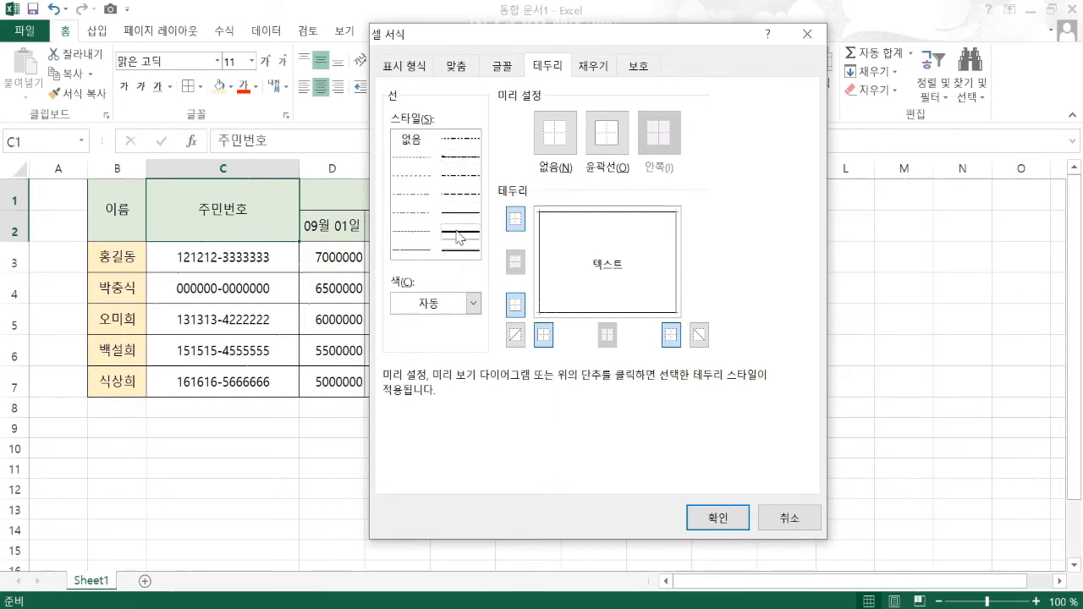
left_click(603, 214)
left_click(540, 279)
left_click(610, 313)
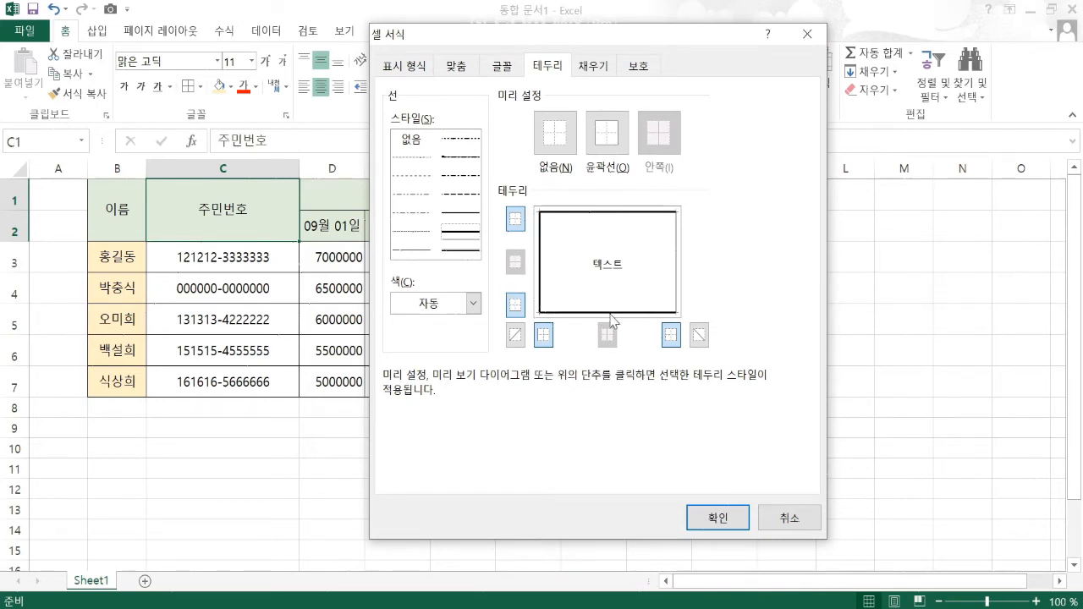
left_click(678, 288)
left_click(790, 518)
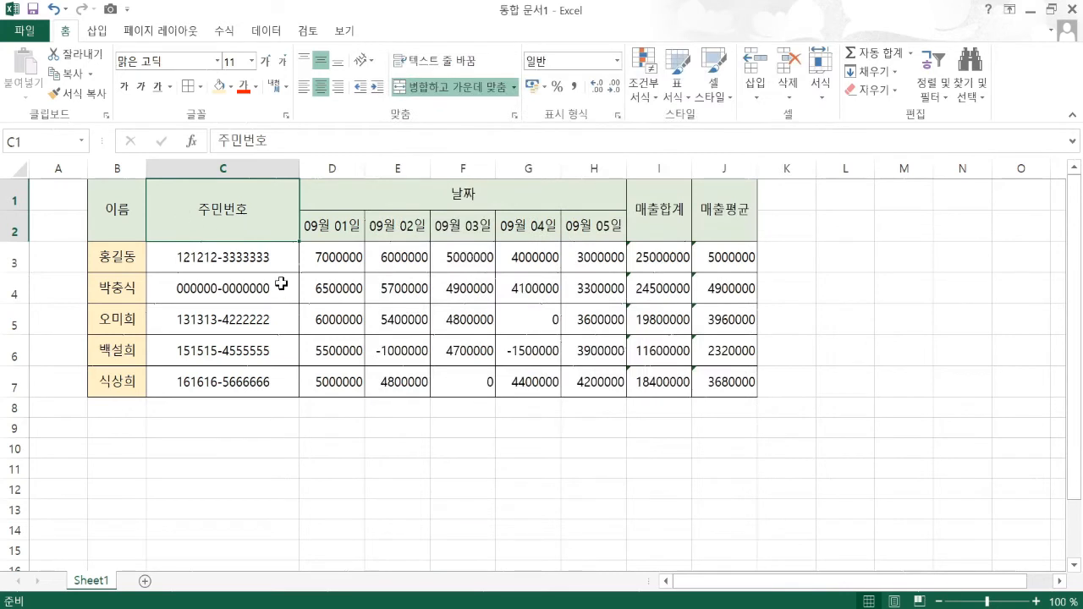
- View the border settings in the Format Cells dialog for the whole table B1:J7, and close the dialog without applying anything
left_click(214, 298)
left_click_drag(110, 206, 725, 382)
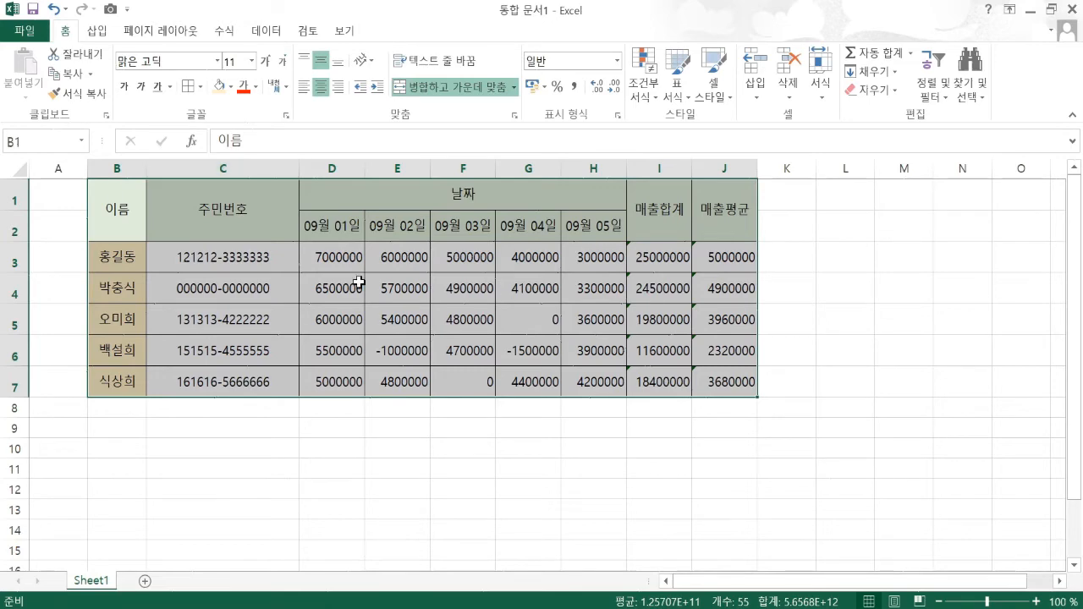
left_click(279, 216)
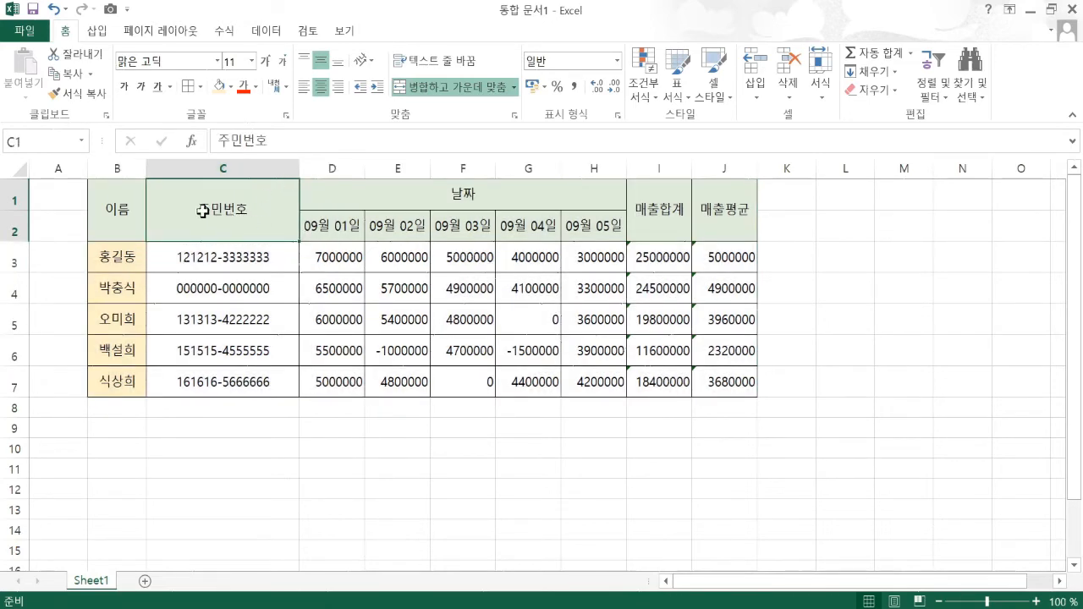
left_click_drag(109, 203, 744, 388)
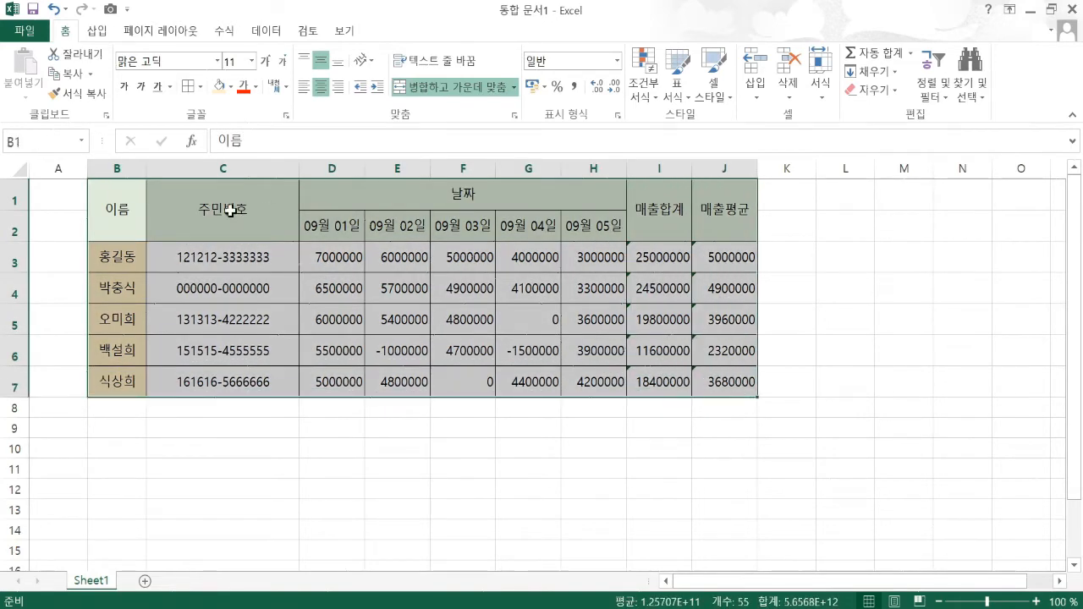
right_click(230, 208)
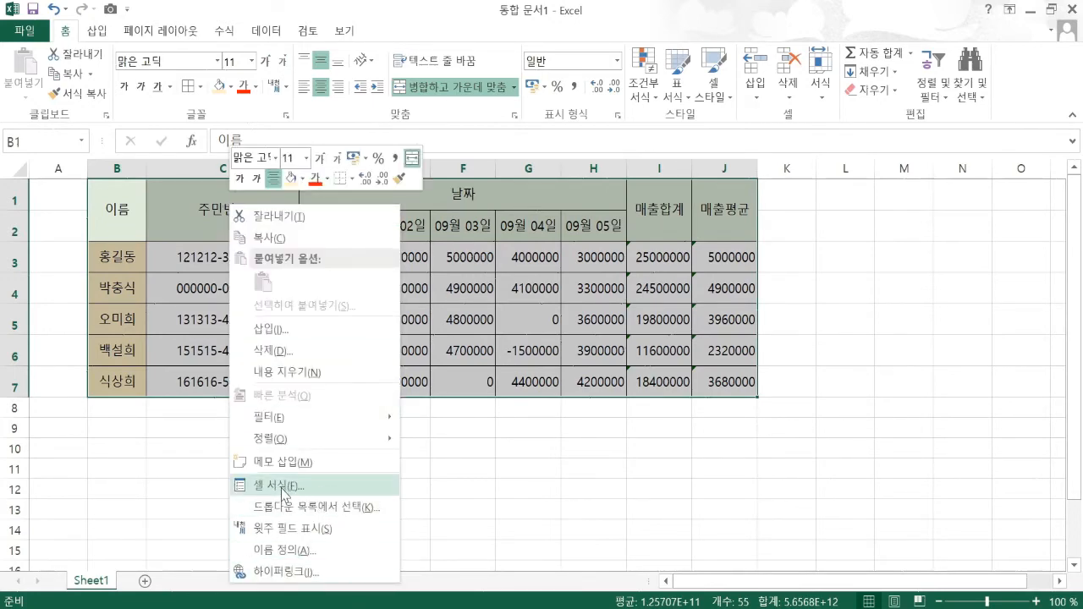
key("Escape")
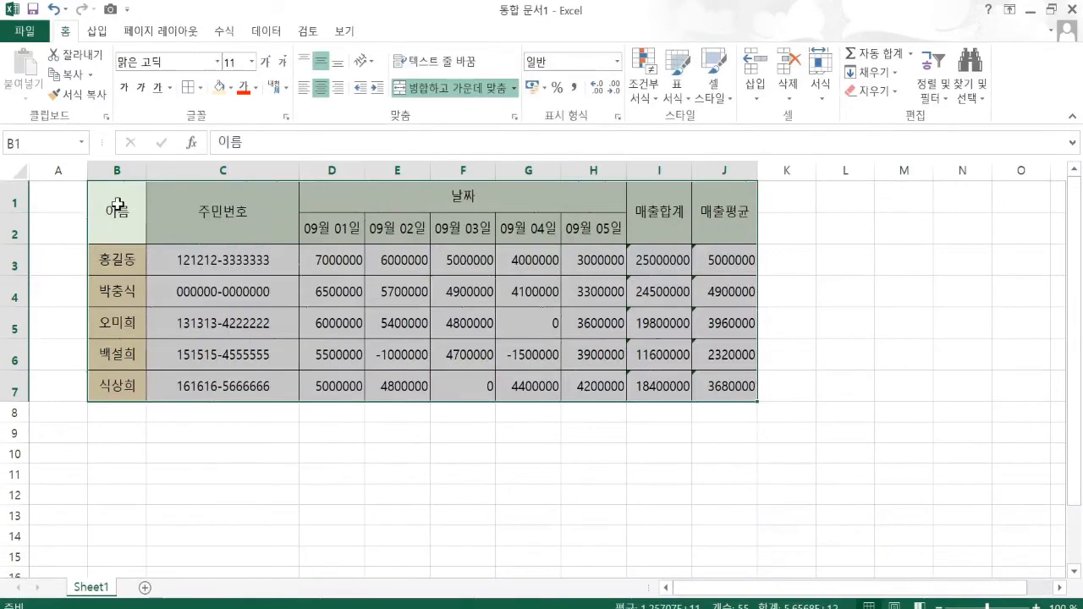
left_click_drag(117, 205, 715, 388)
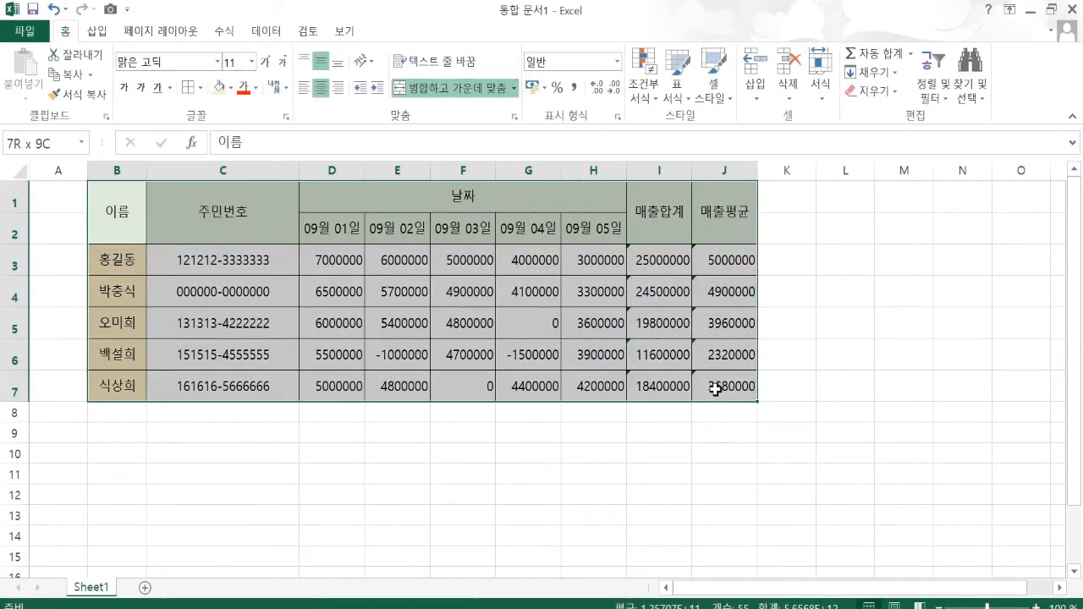
right_click(226, 218)
left_click(267, 494)
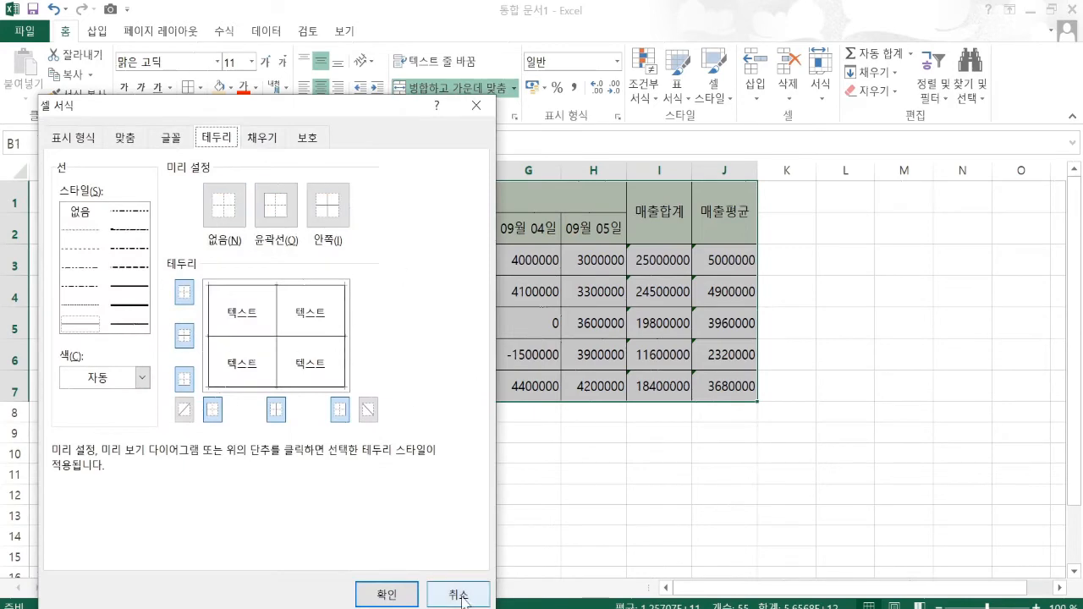
left_click(458, 595)
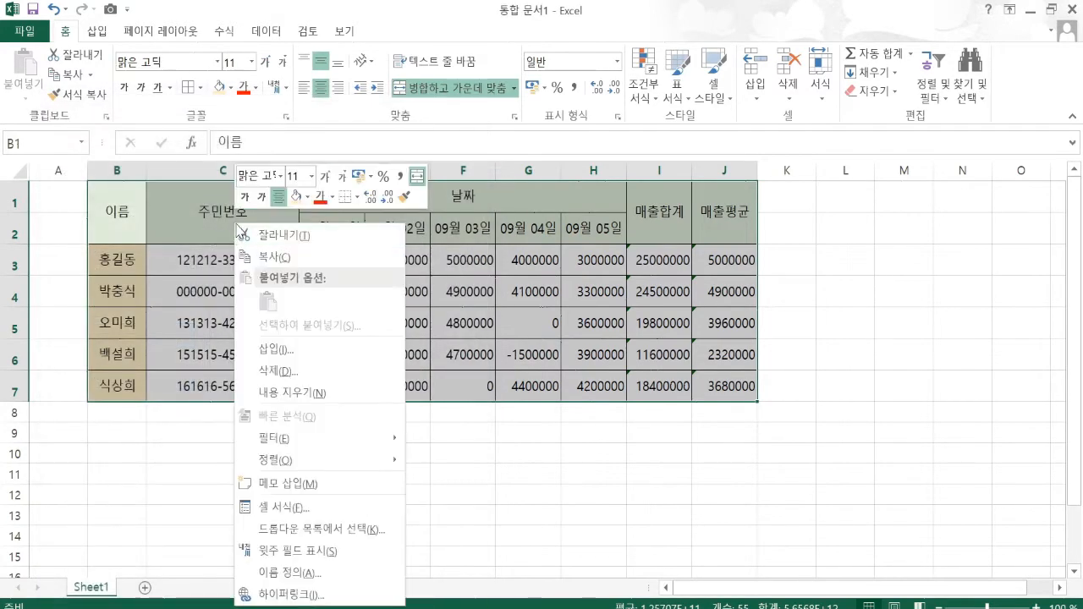
- Look over the theme and standard fill colors offered for the selected table, without choosing one
left_click(307, 200)
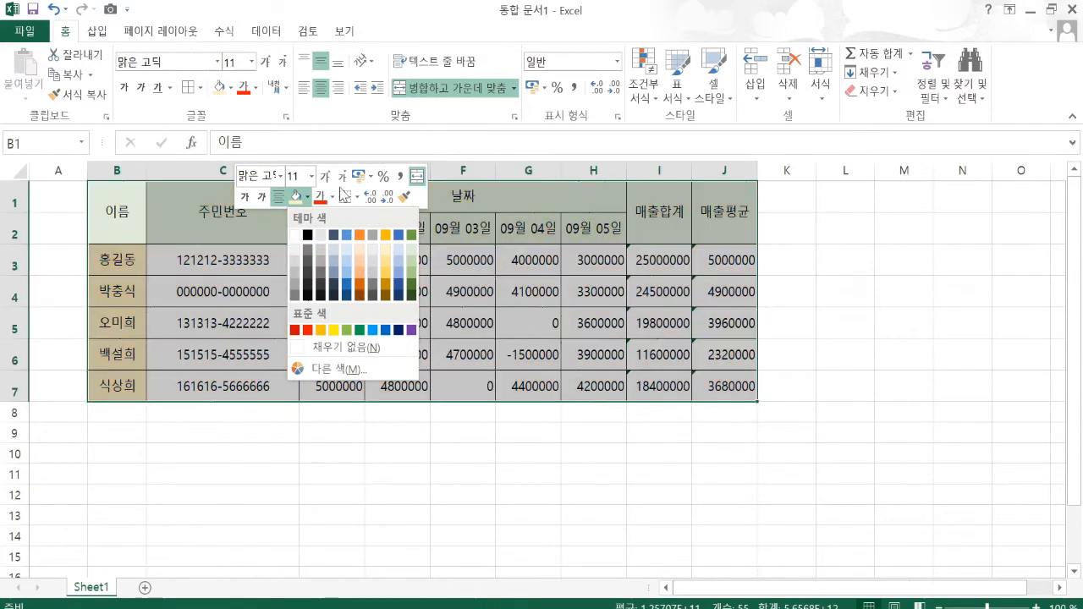
left_click(423, 206)
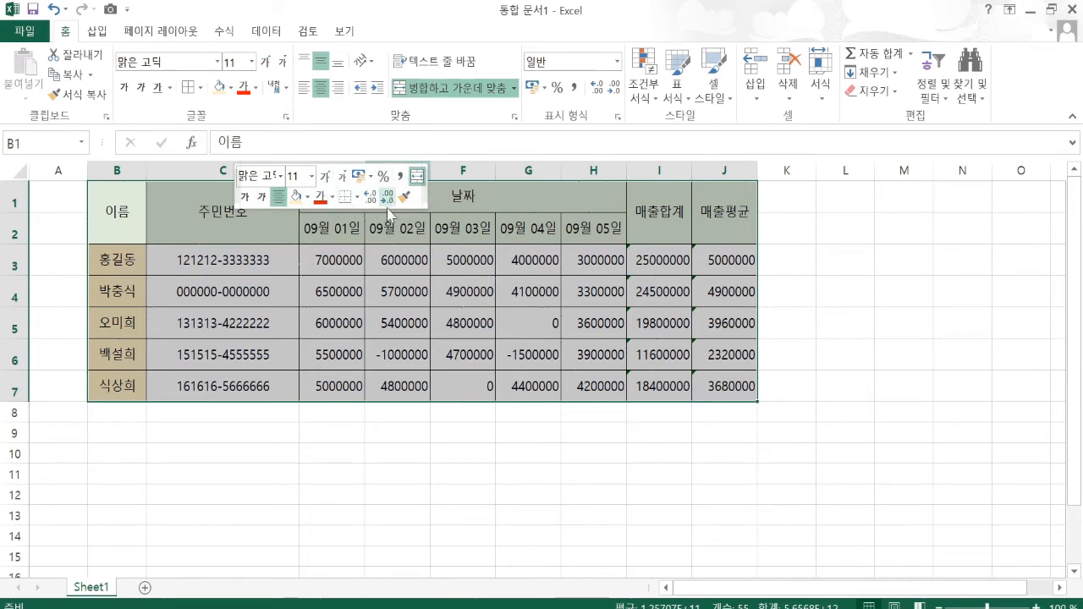
left_click(341, 228)
left_click(344, 258)
left_click(345, 230)
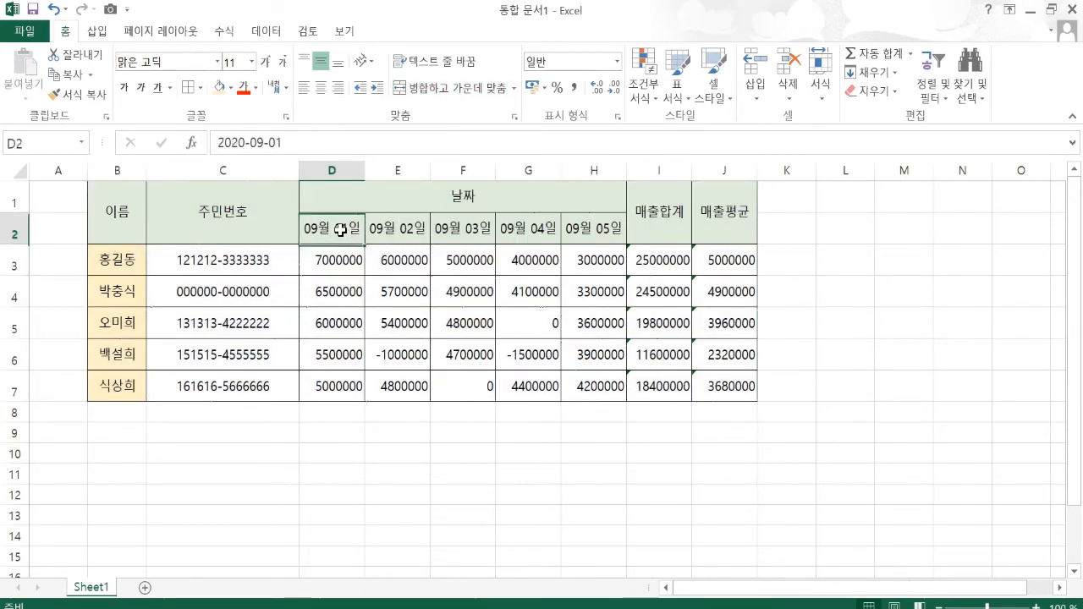
- Open the number format settings of the Format Cells dialog for the sales, total and average figures D3:J7
left_click_drag(330, 260, 738, 387)
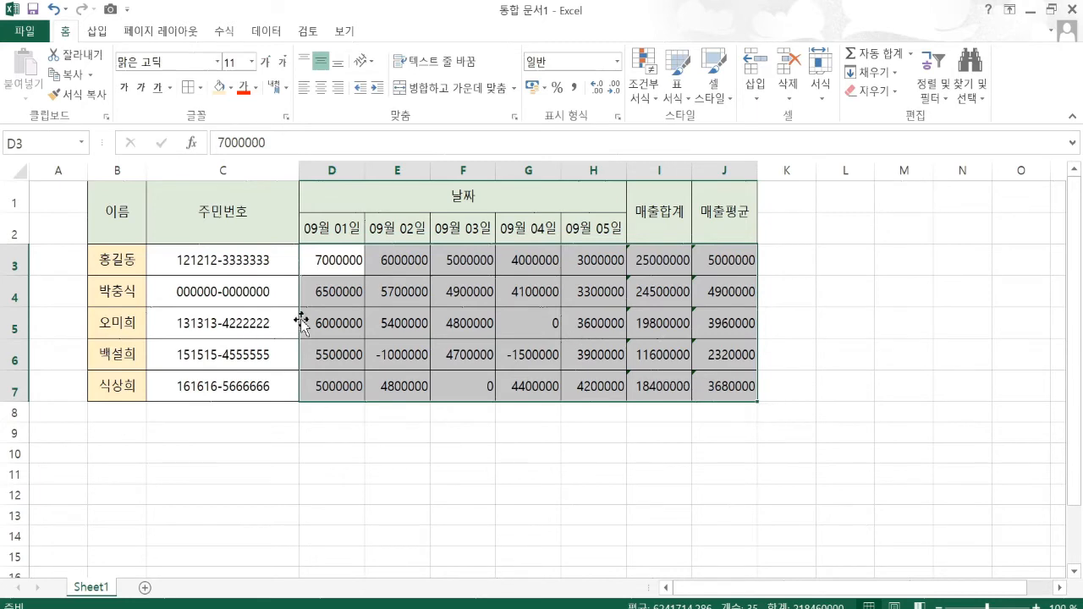
right_click(333, 260)
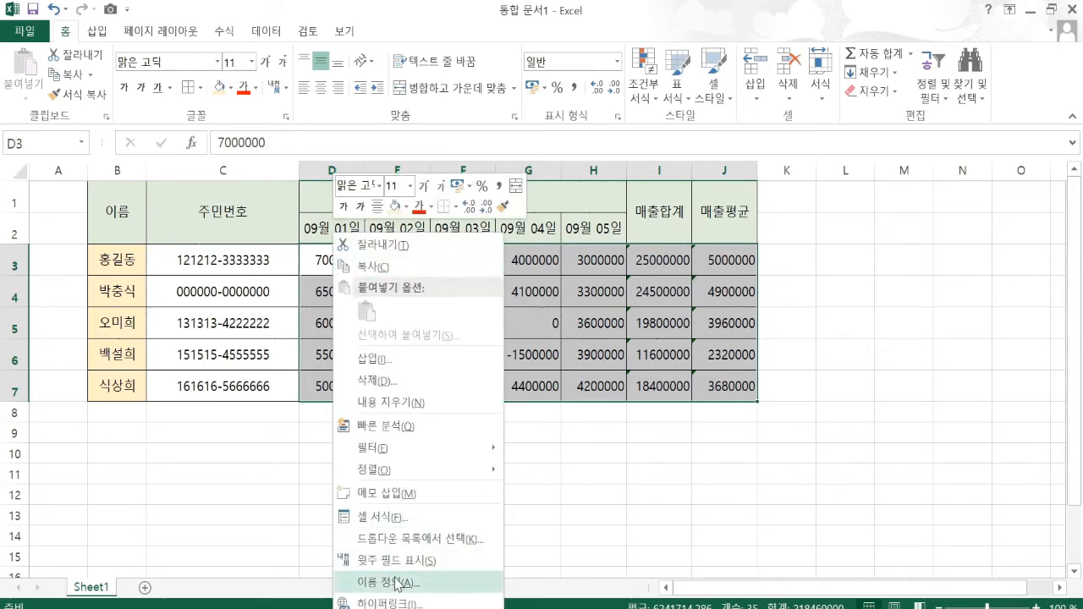
left_click(400, 514)
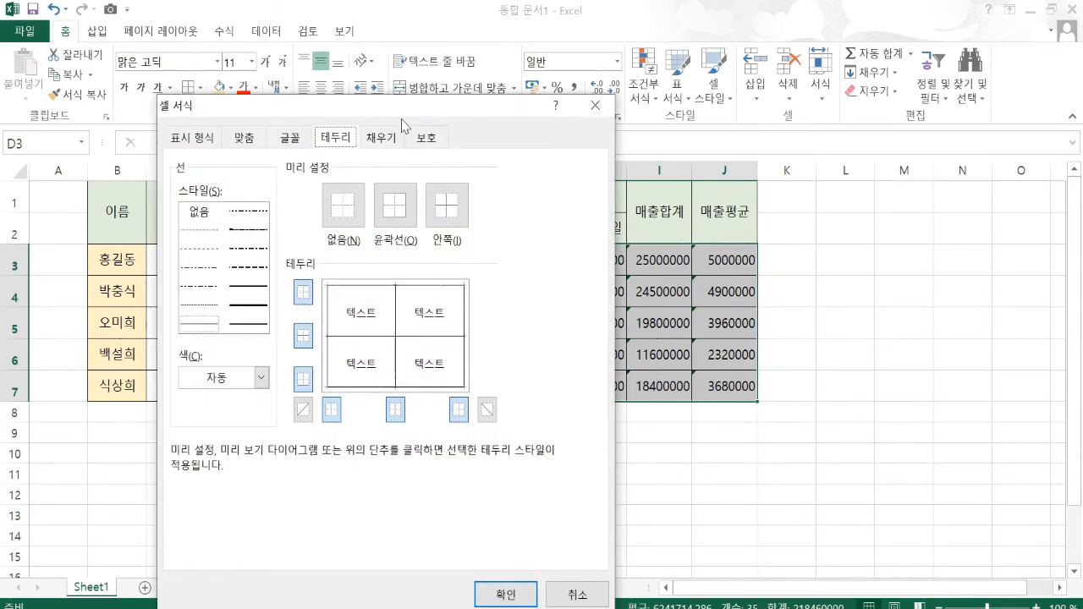
left_click_drag(401, 119, 826, 82)
left_click(644, 92)
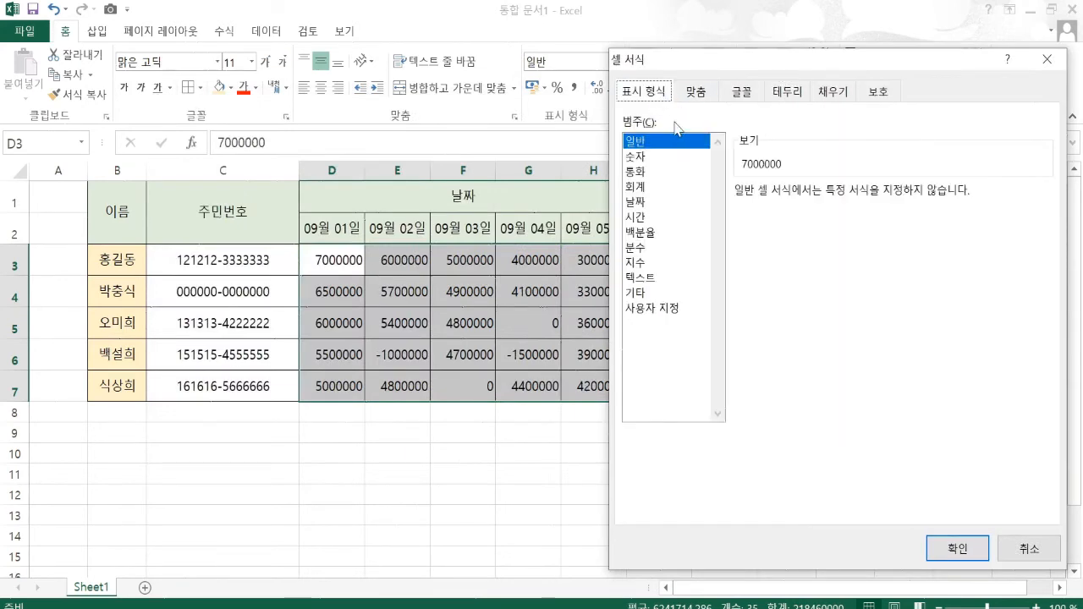
- Compare the number, currency, accounting, date, time, percentage and custom format categories for the selected figures D3:J7
left_click(643, 158)
left_click(641, 171)
left_click(641, 186)
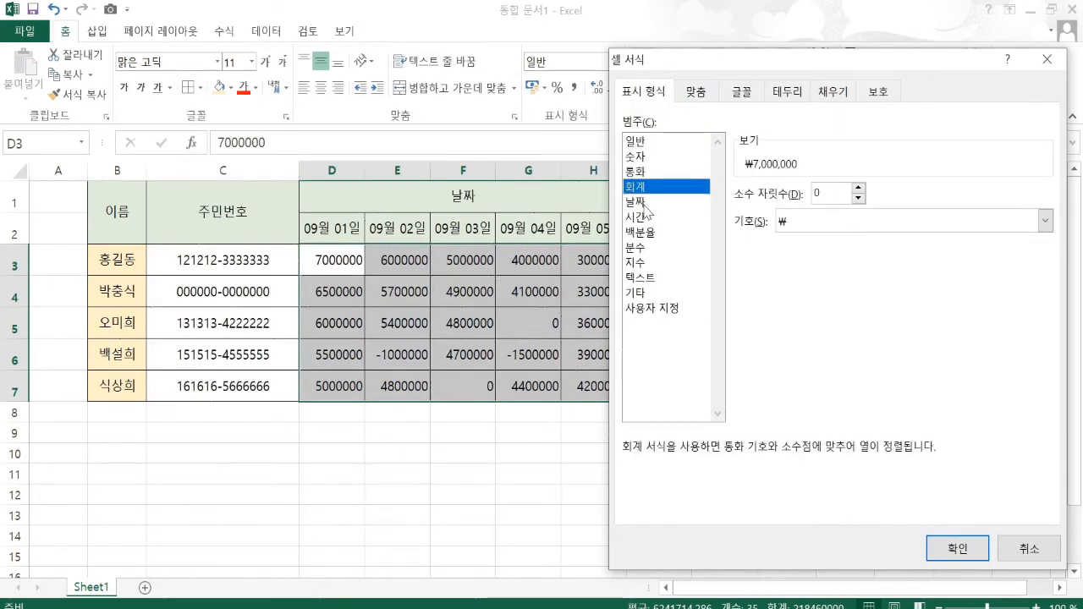
left_click(641, 202)
left_click(641, 217)
left_click(649, 232)
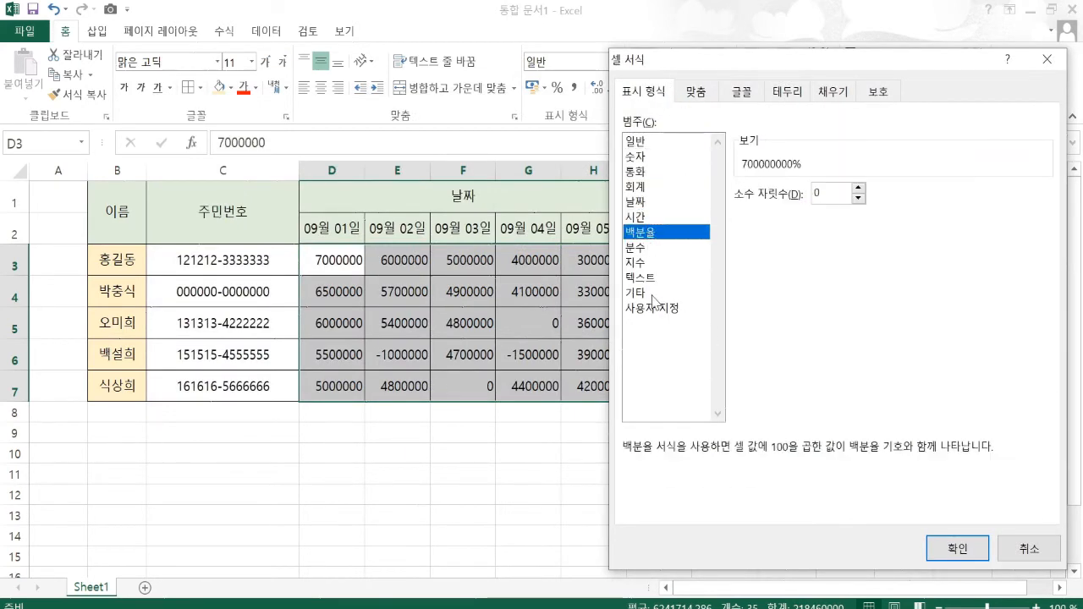
left_click(662, 308)
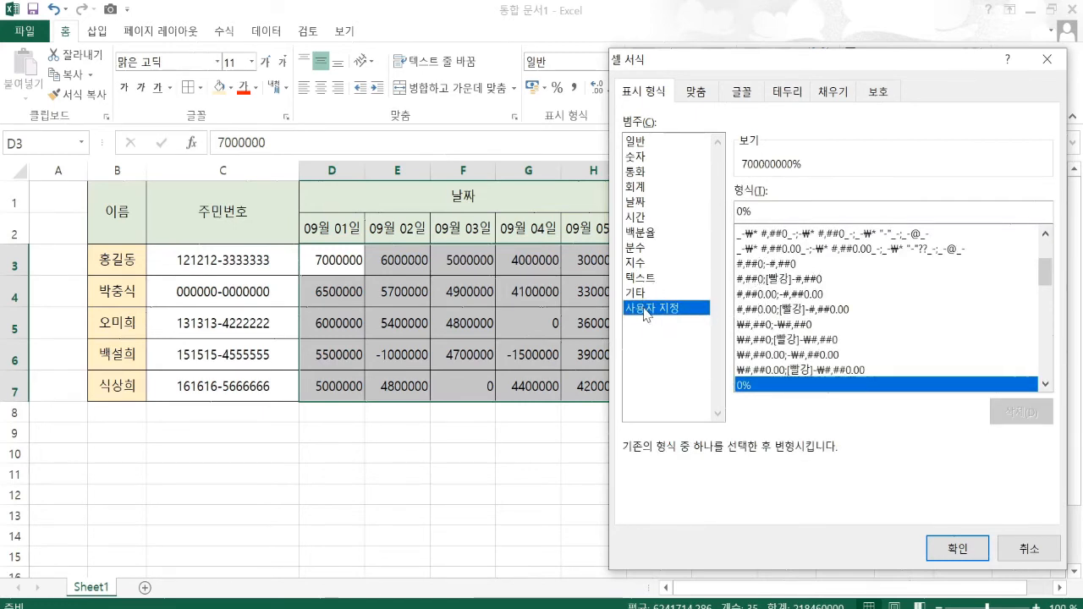
left_click(643, 171)
left_click(640, 187)
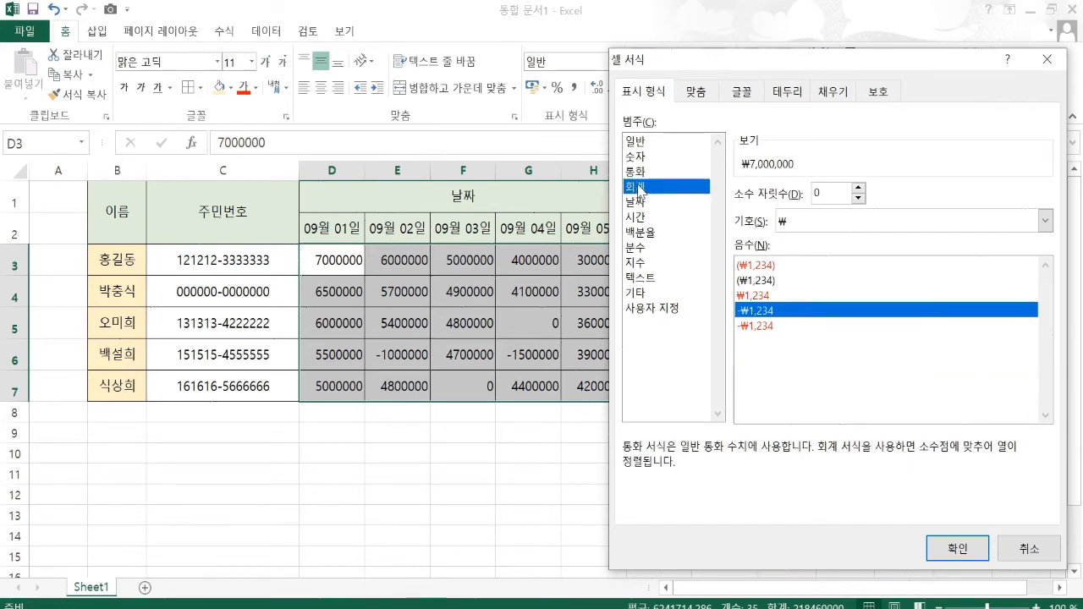
left_click(644, 157)
left_click(645, 171)
left_click(644, 187)
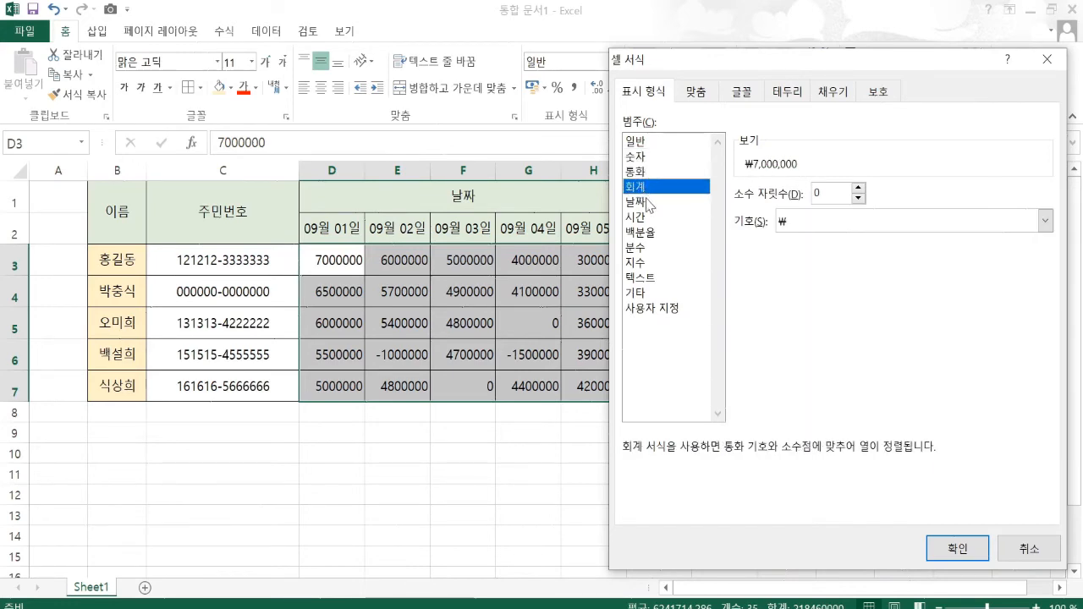
left_click(645, 202)
left_click(645, 186)
left_click(647, 171)
left_click(651, 157)
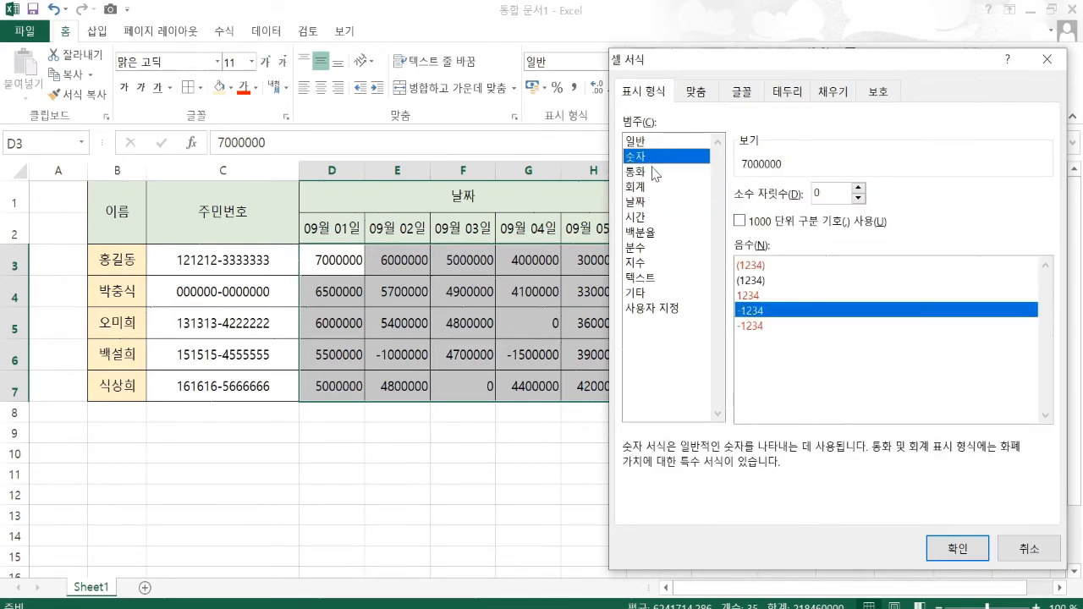
left_click(653, 171)
left_click(653, 187)
left_click(653, 202)
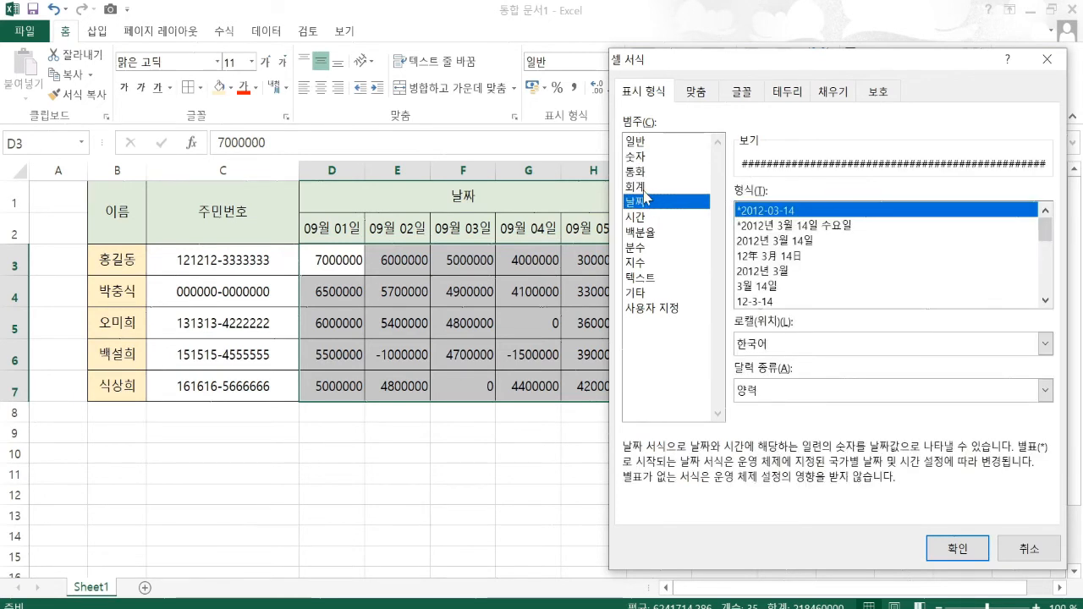
- Compare the custom format codes ##0.0E+0, G/표준, 0, 0.00, #,##0 and #,##0.00 for the selected figures D3:J7
left_click(651, 309)
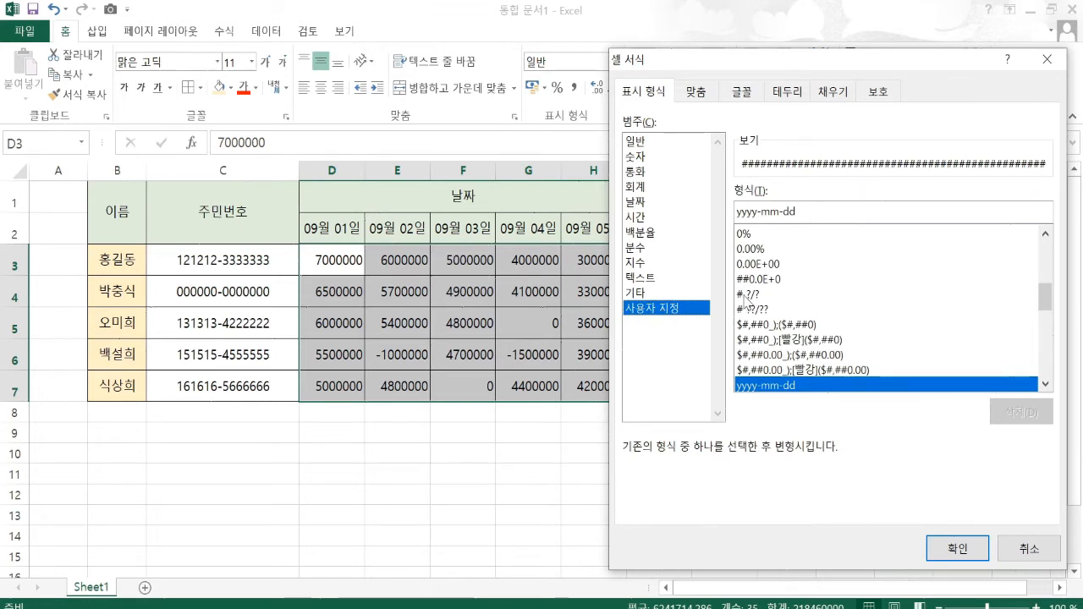
left_click(770, 278)
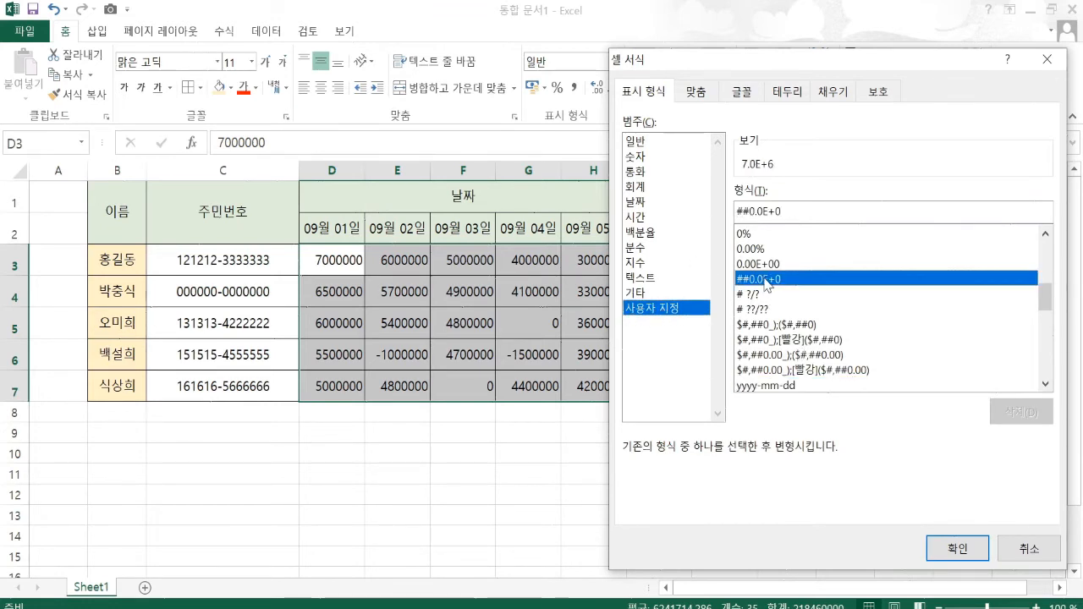
scroll(771, 286, "up", 3)
scroll(778, 296, "up", 3)
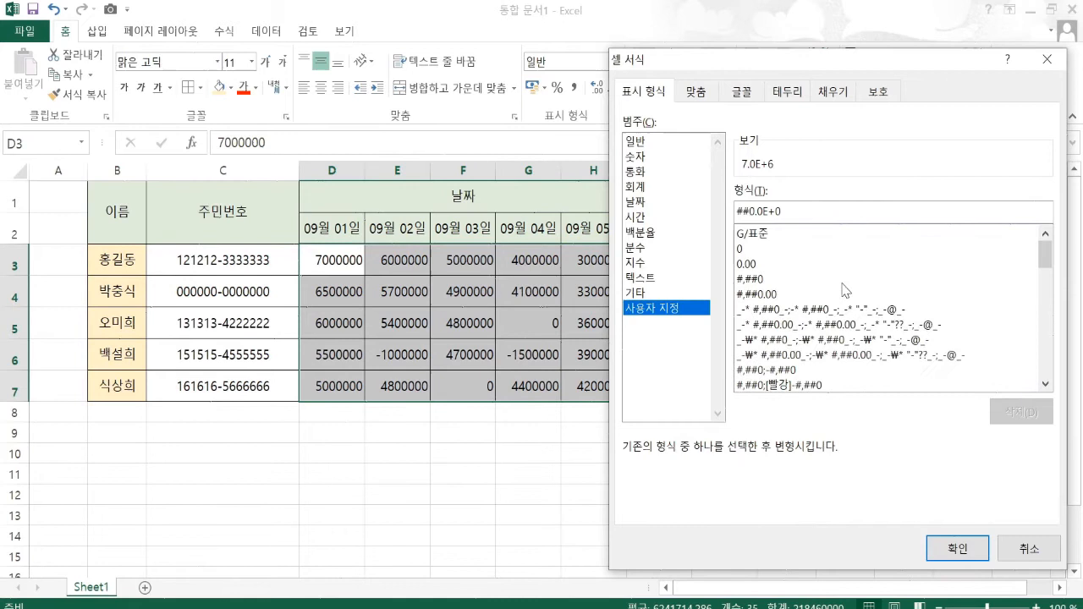
left_click(765, 235)
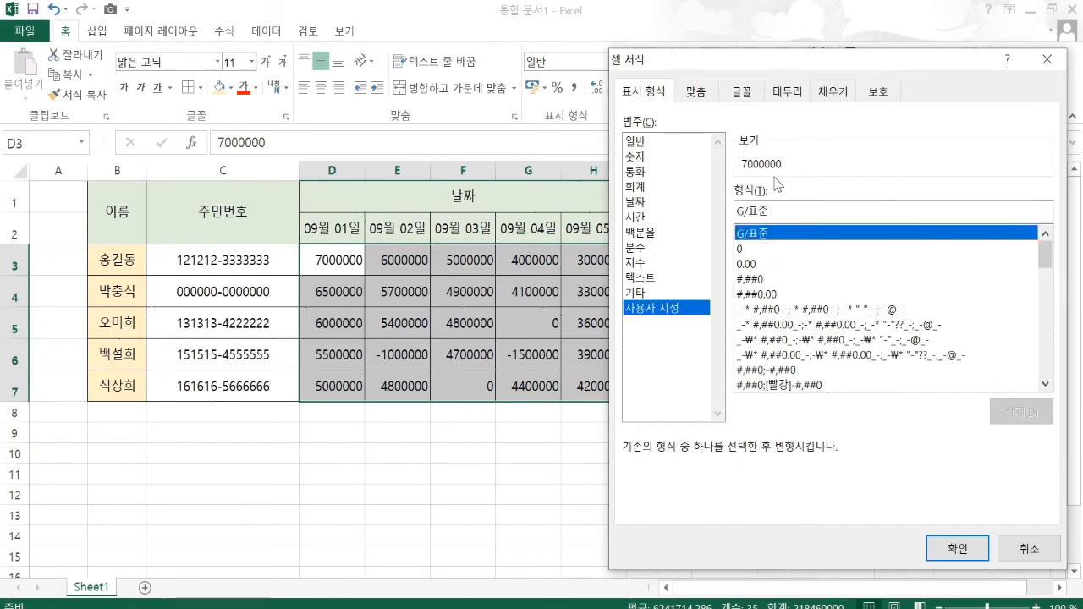
left_click(764, 250)
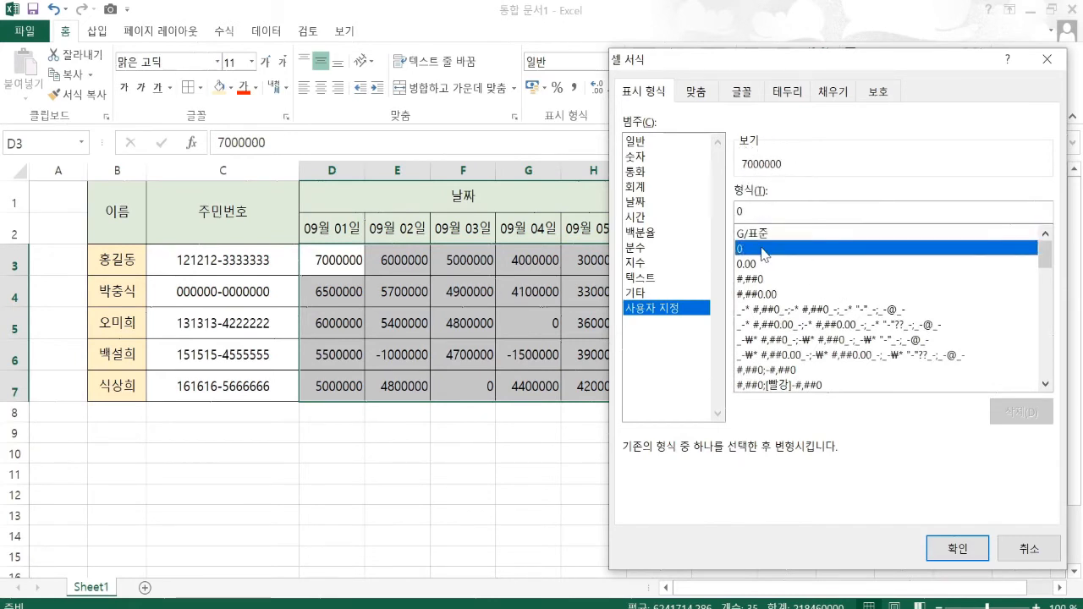
left_click(764, 265)
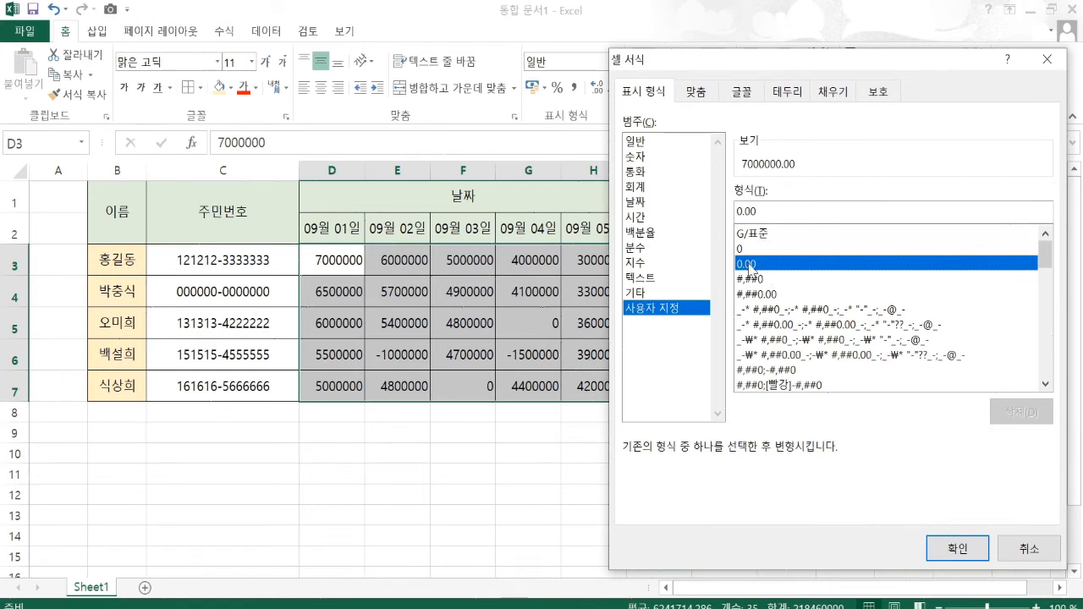
left_click(771, 279)
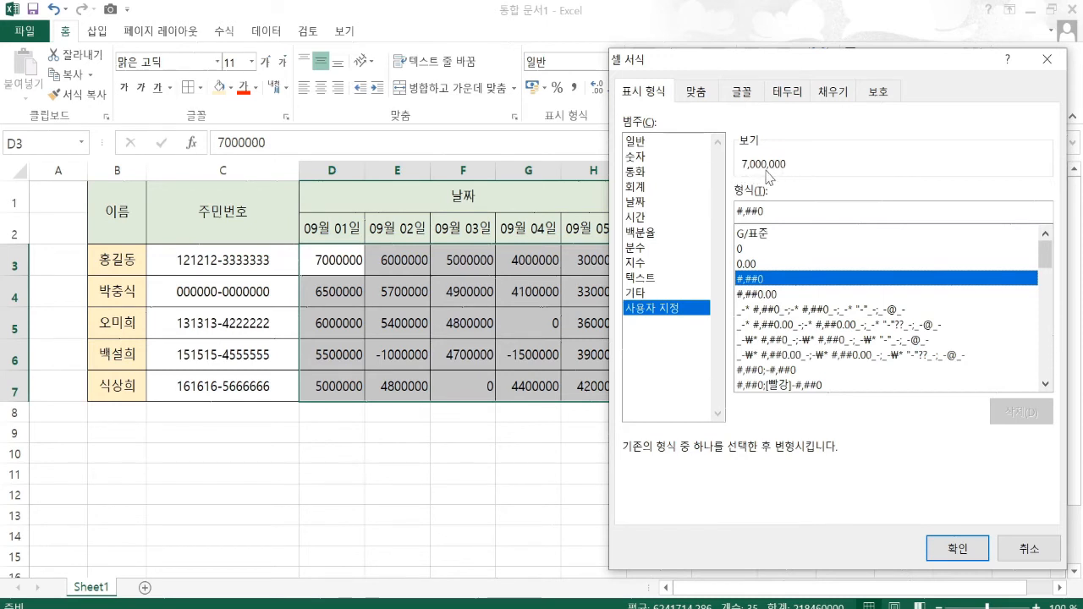
left_click(773, 295)
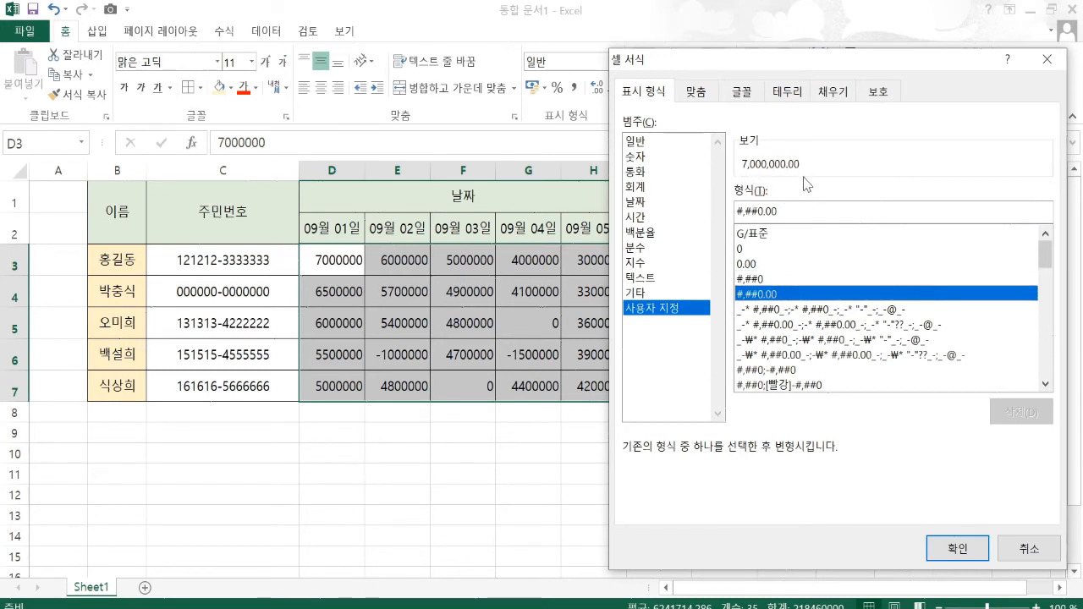
- Examine the sections of the custom format code _-* #,##0_-;-* #,##0_-;_-* "-"_-;_-@_- and apply it to D3:J7
left_click(775, 310)
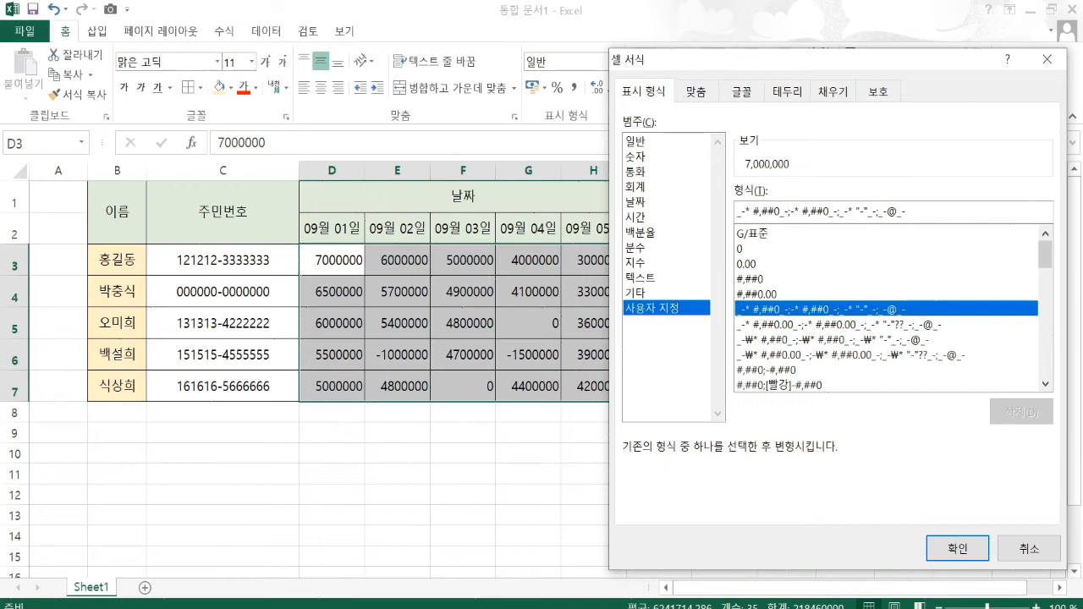
left_click_drag(788, 211, 837, 211)
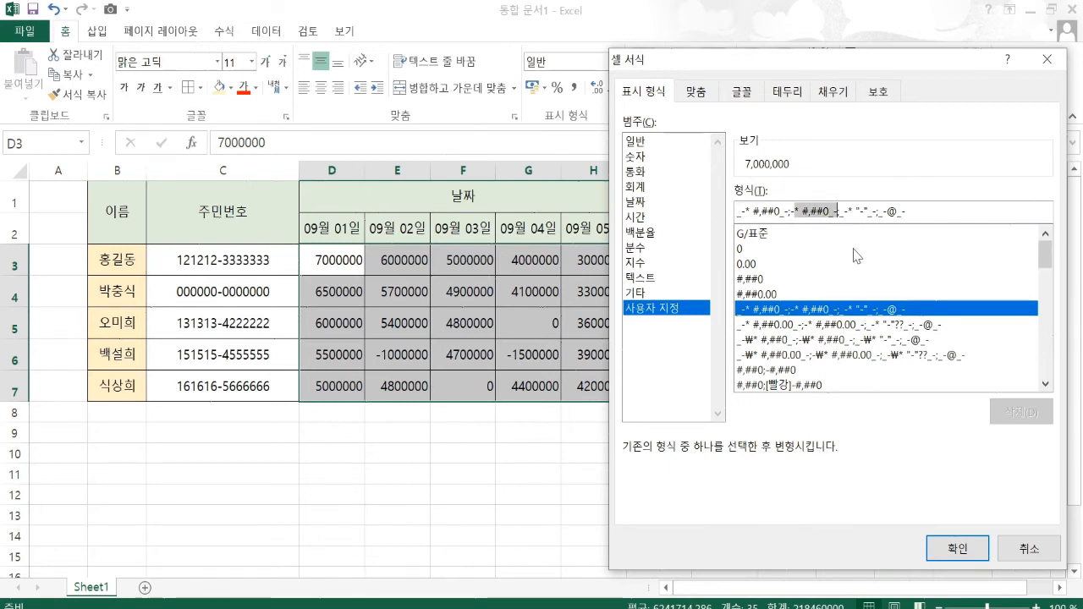
left_click(839, 211)
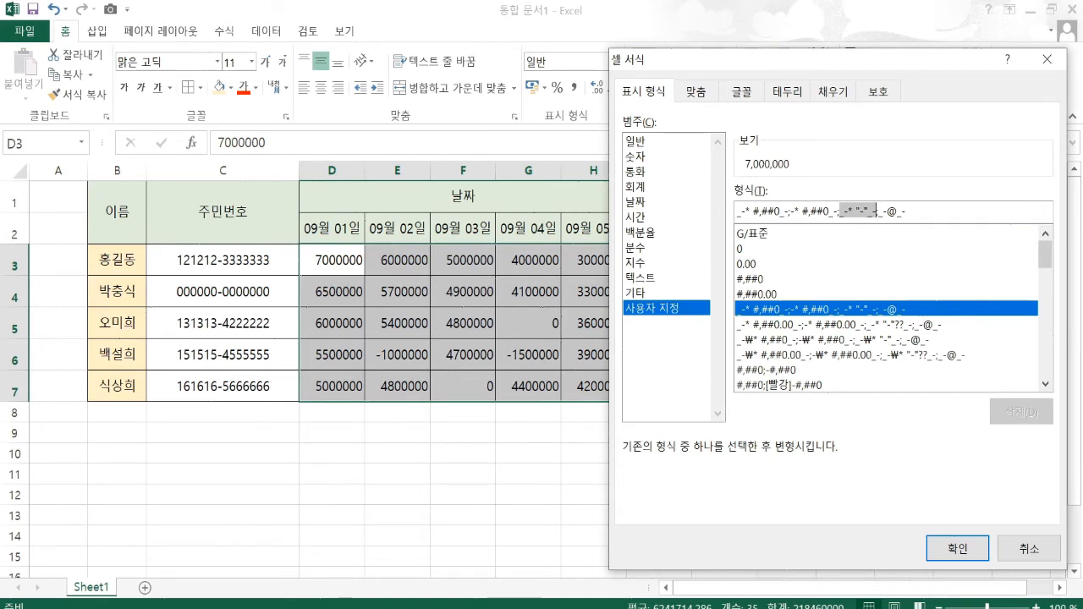
left_click(879, 211)
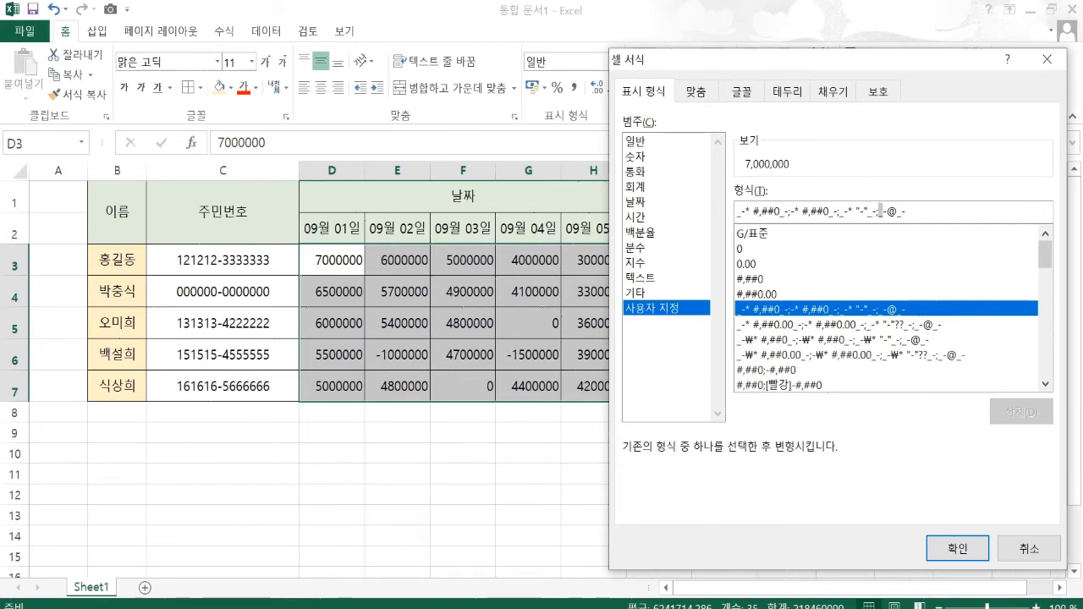
left_click_drag(881, 212, 905, 211)
left_click_drag(736, 212, 906, 211)
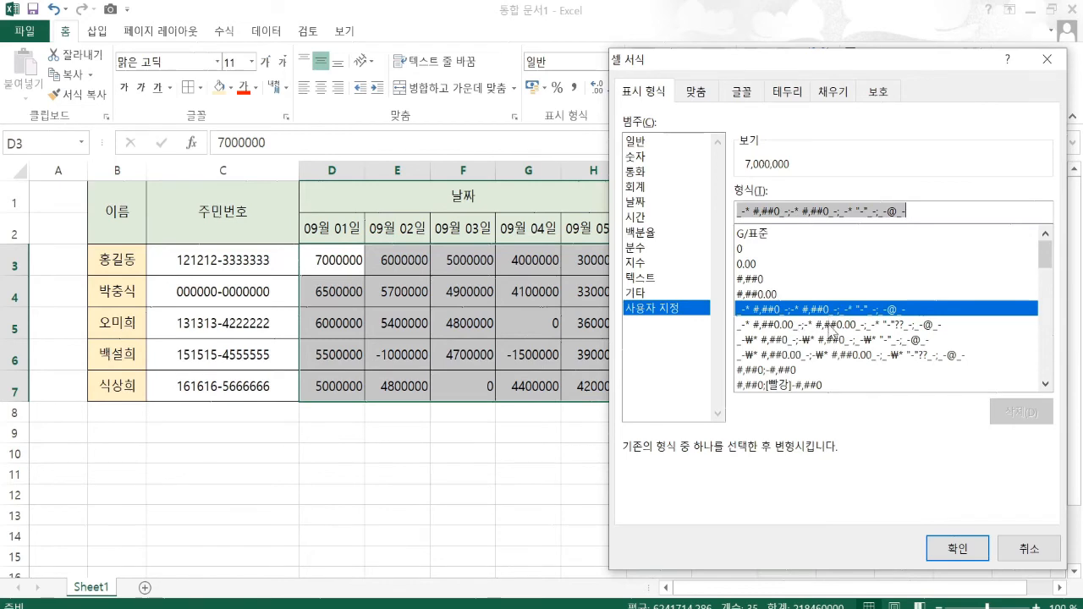
left_click(827, 309)
left_click(957, 550)
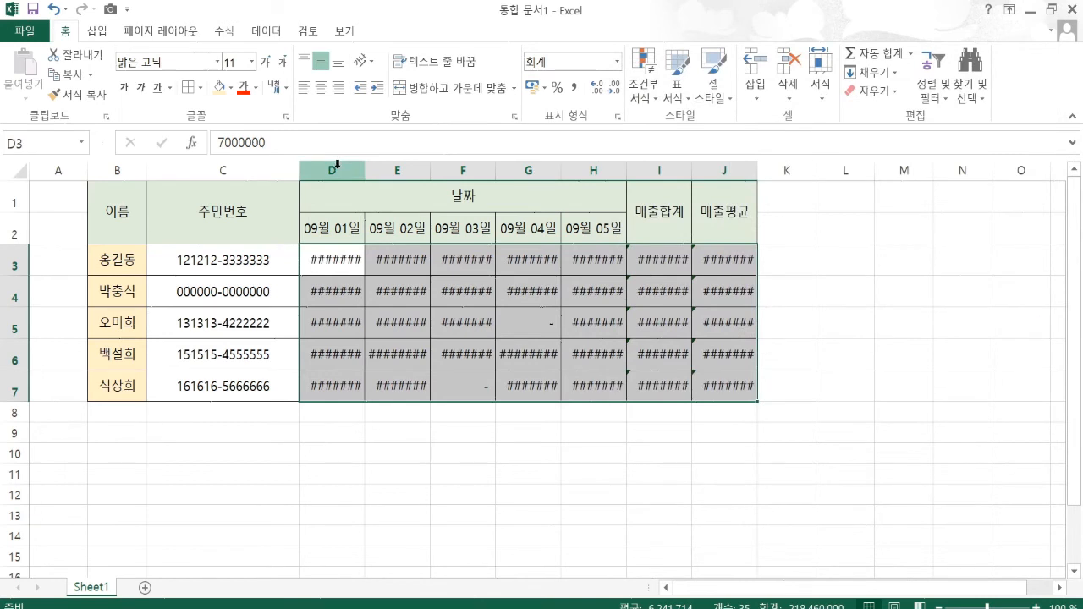
- Widen columns D to K equally so the formatted sales, total and average figures fit in their cells
left_click_drag(337, 165, 787, 170)
left_click_drag(693, 172, 771, 169)
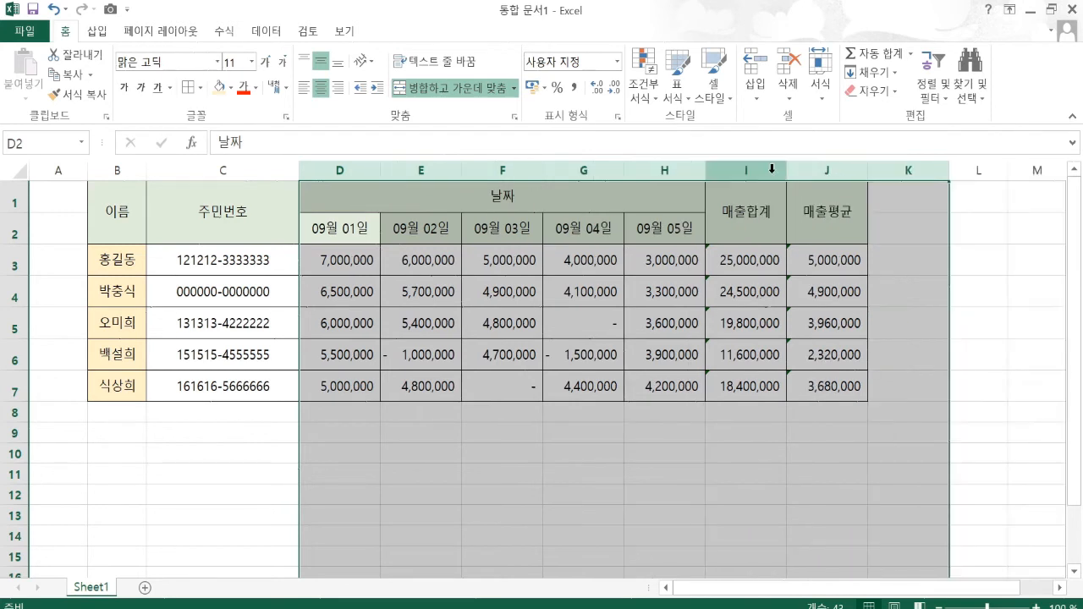
left_click(348, 256)
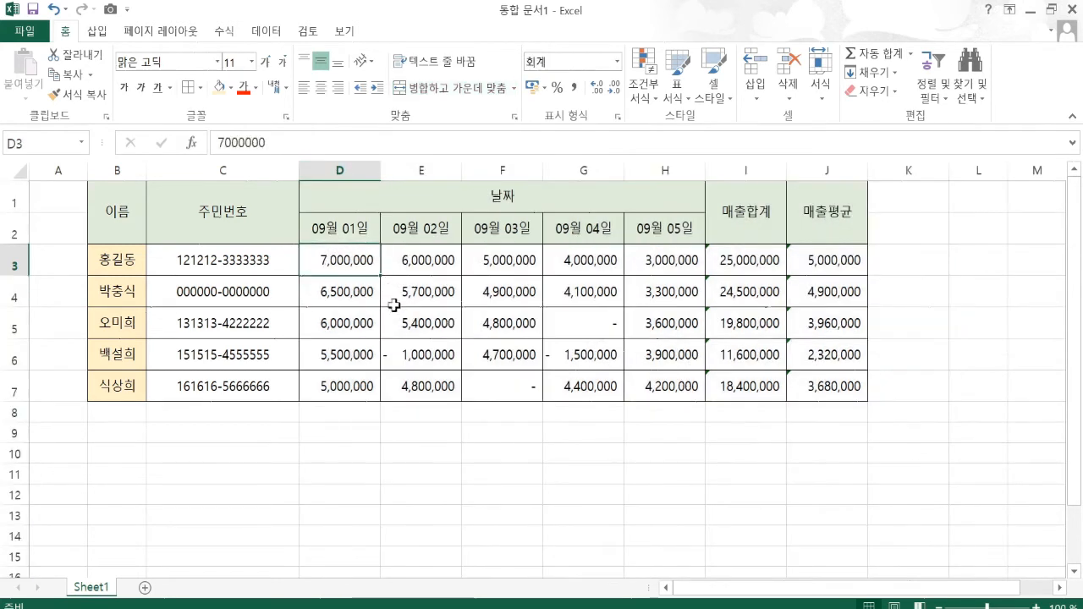
- Check how the accounting format displays the negative and zero sales in cells E6, G5, F7 and G6
left_click(430, 352)
left_click(596, 336)
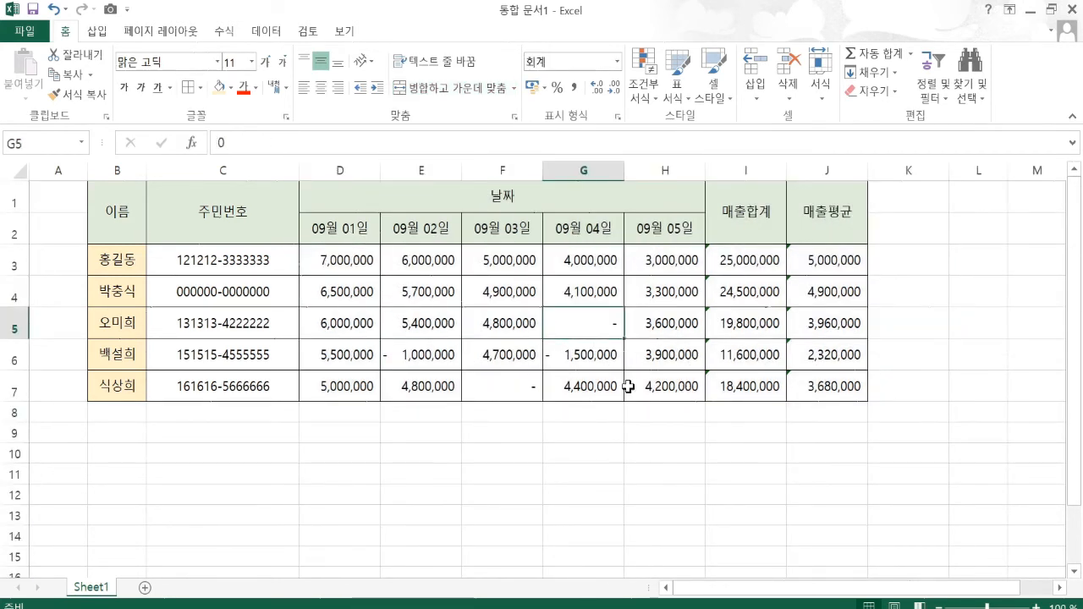
left_click(494, 386)
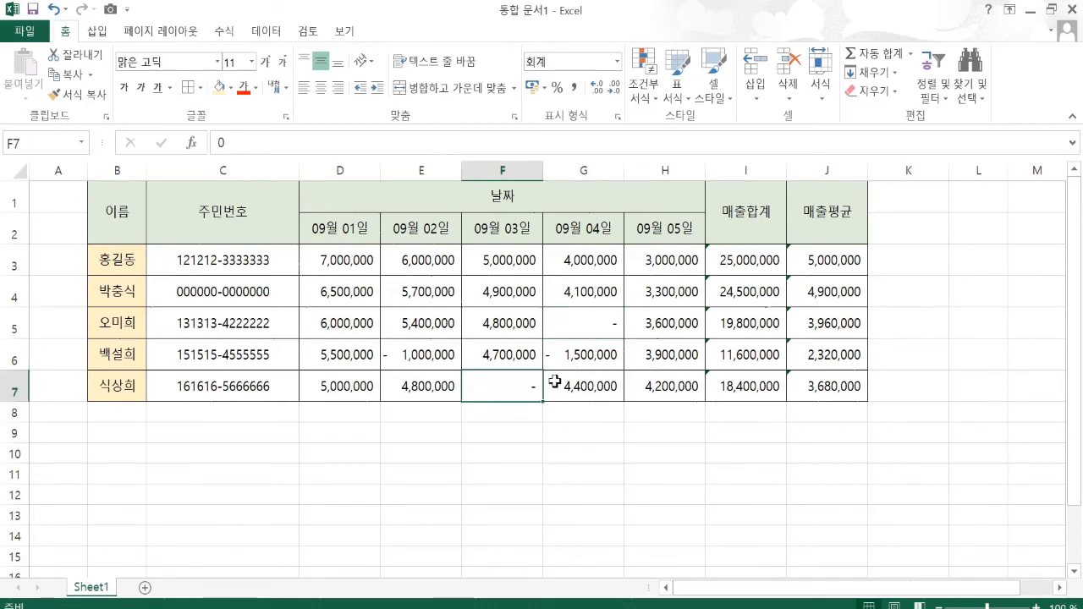
left_click(564, 359)
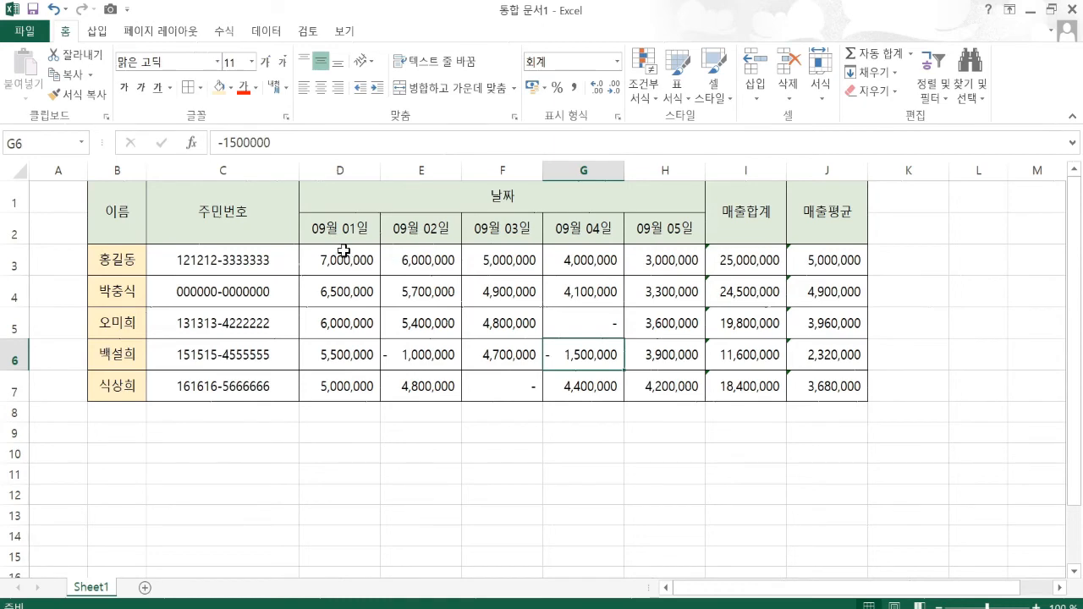
- Format D3:J7 with the Number category, 0 decimal places, the thousands separator and red -1,234 negative numbers
left_click_drag(343, 252, 840, 383)
key("ctrl+1")
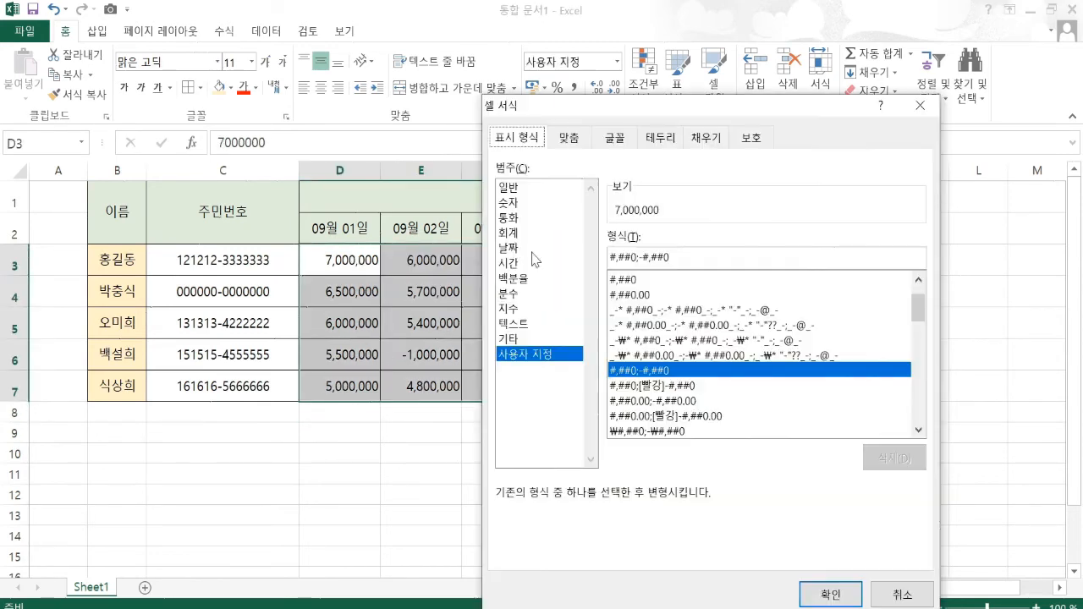
left_click(510, 219)
left_click(509, 203)
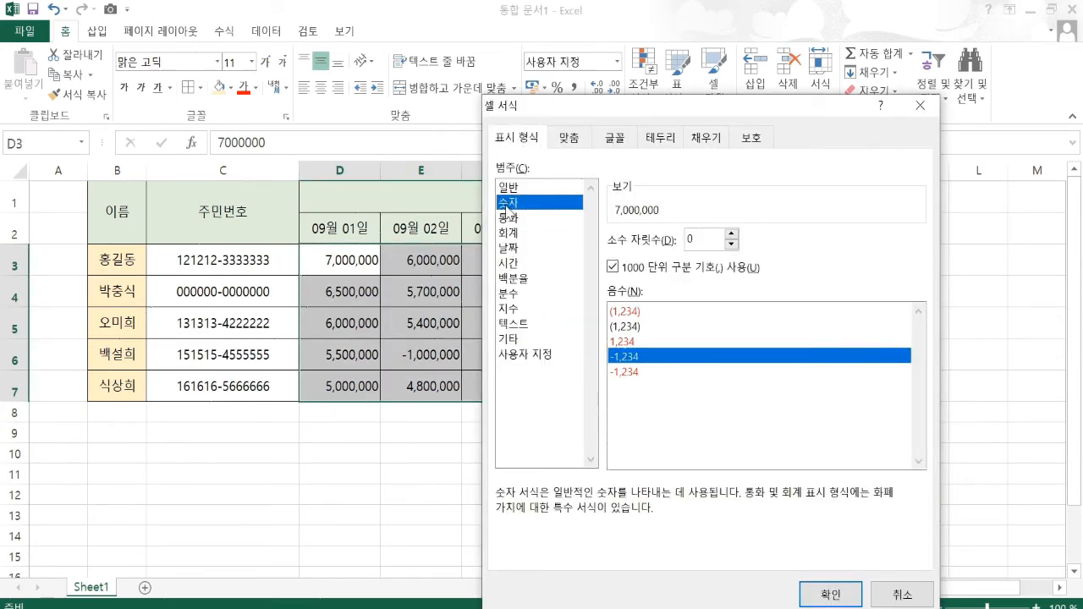
left_click(510, 218)
left_click(510, 203)
left_click(688, 269)
left_click(630, 359)
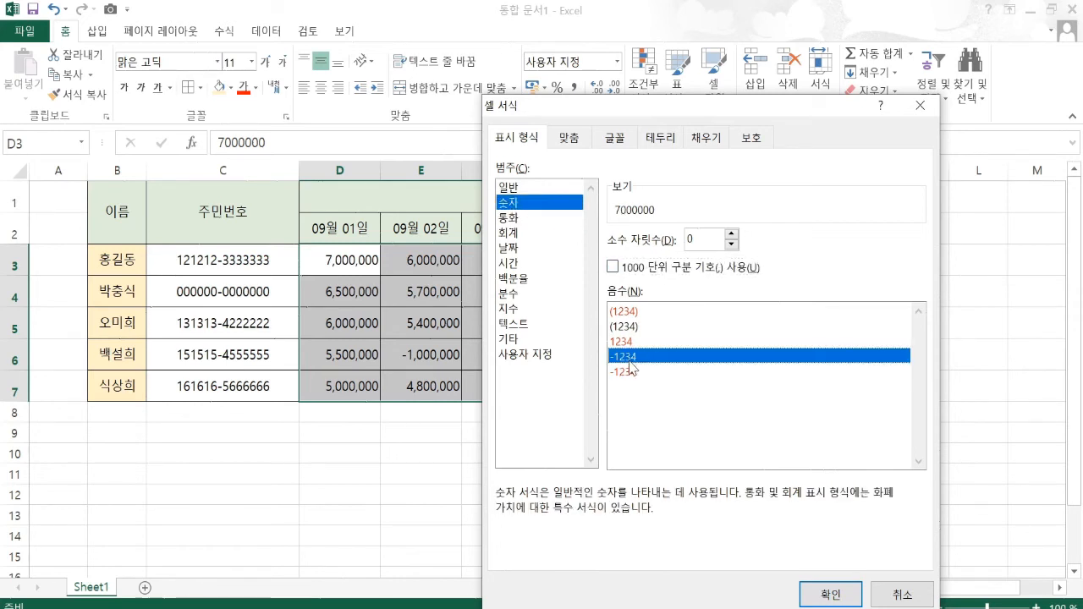
left_click(694, 268)
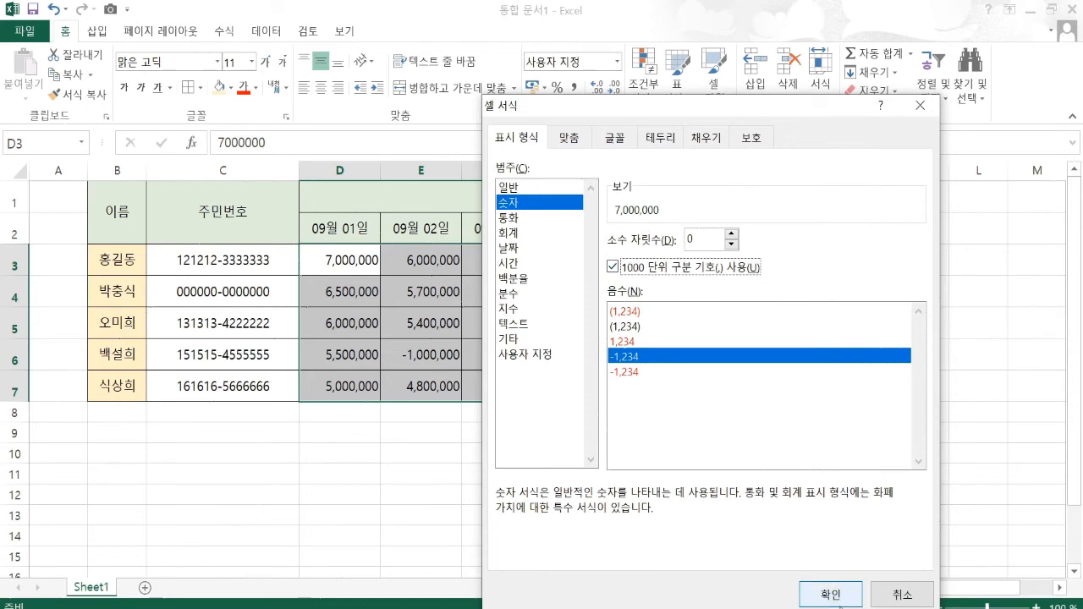
left_click(622, 371)
left_click(830, 594)
left_click(501, 291)
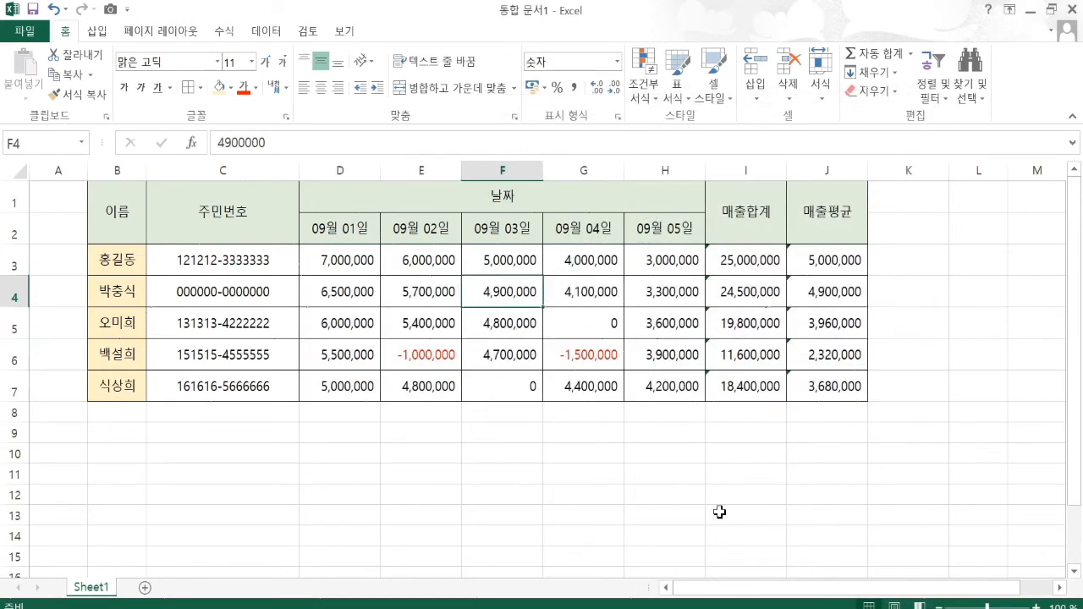
- Check the negative sales in cells E6 and G6 and the sales total formulas in I5 and I3
left_click(413, 356)
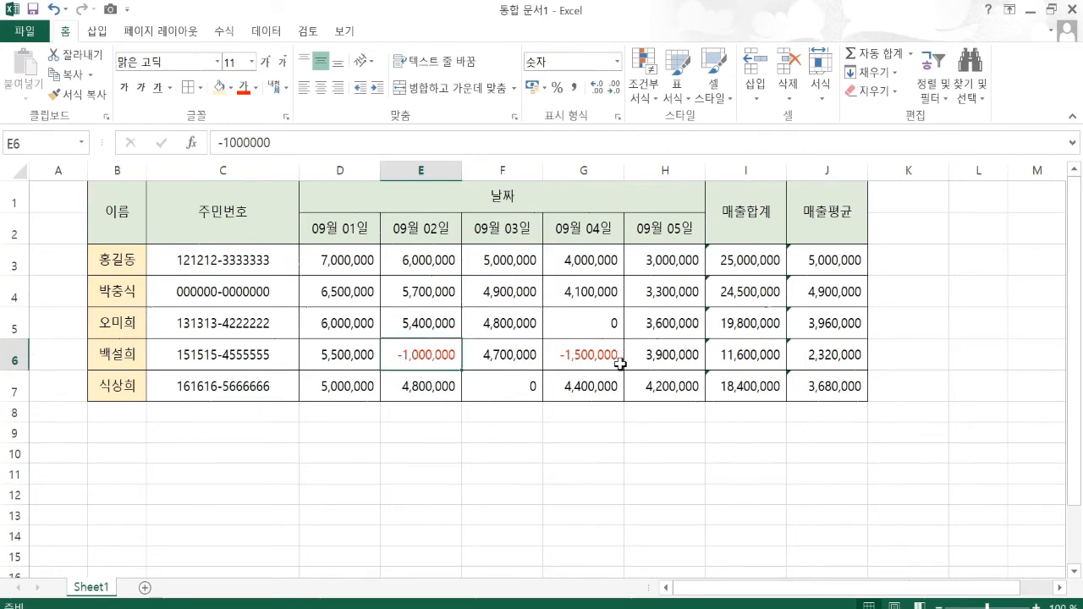
left_click(588, 356)
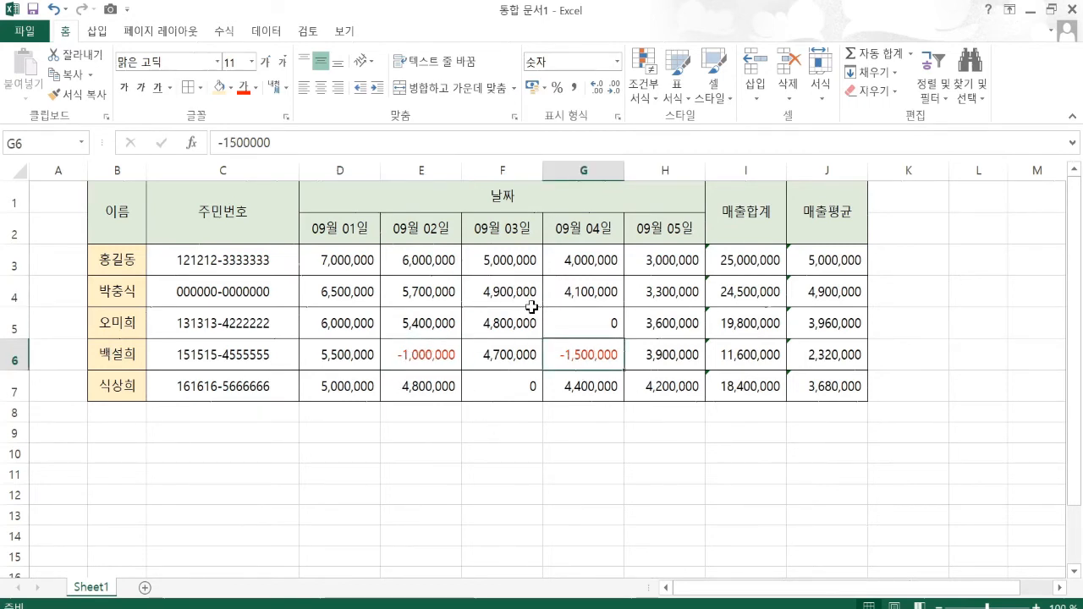
left_click(730, 329)
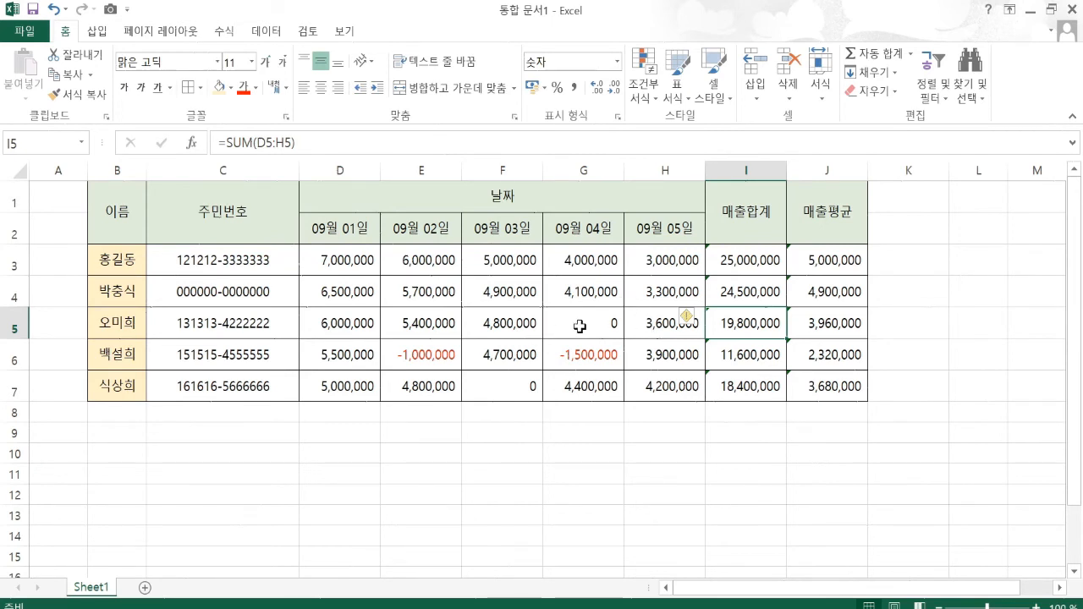
left_click(632, 299)
left_click(736, 263)
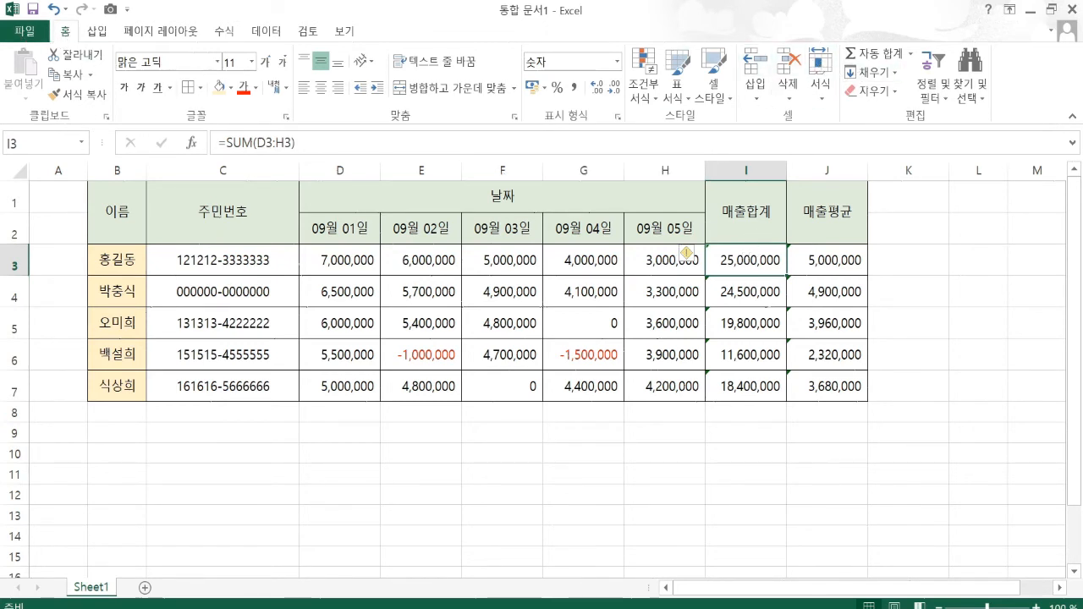
- Look over the conditional formatting rules for highlighting cells, without choosing one
left_click(650, 103)
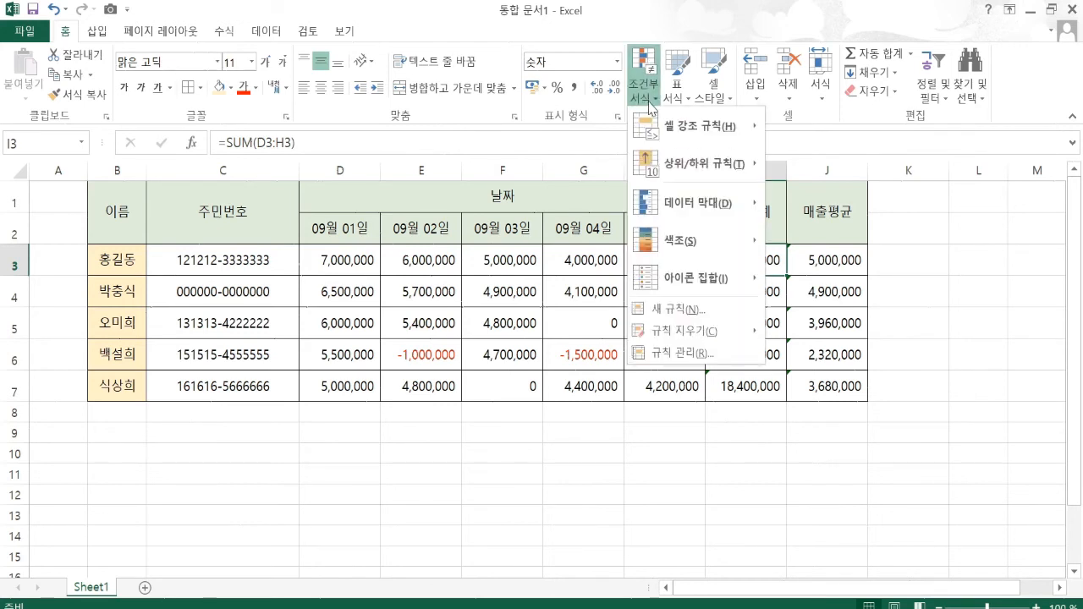
mouse_move(701, 135)
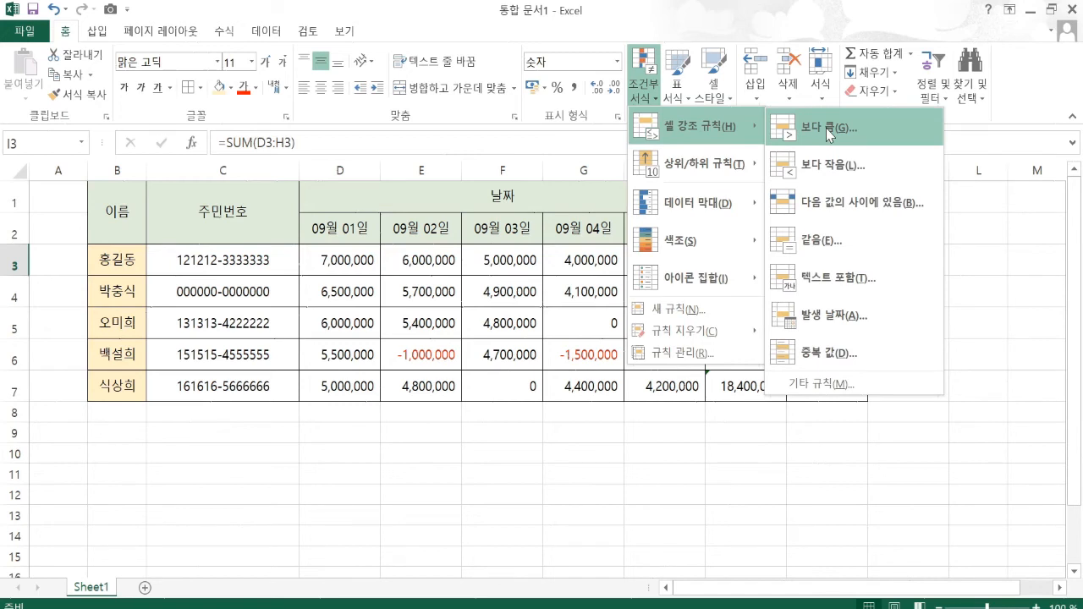
key("Escape")
key("Escape")
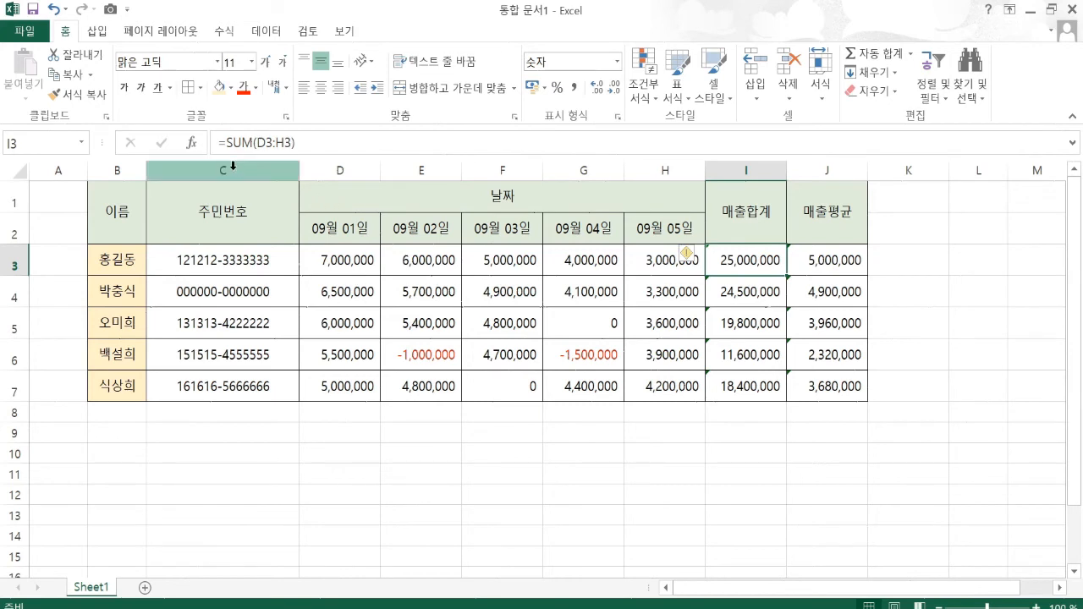
- Narrow column C and the daily sales columns D to H to fit their contents more closely
left_click_drag(299, 170, 615, 191)
mouse_move(680, 171)
left_mouse_down()
mouse_move(660, 172)
mouse_move(670, 173)
left_mouse_up()
left_click(602, 352)
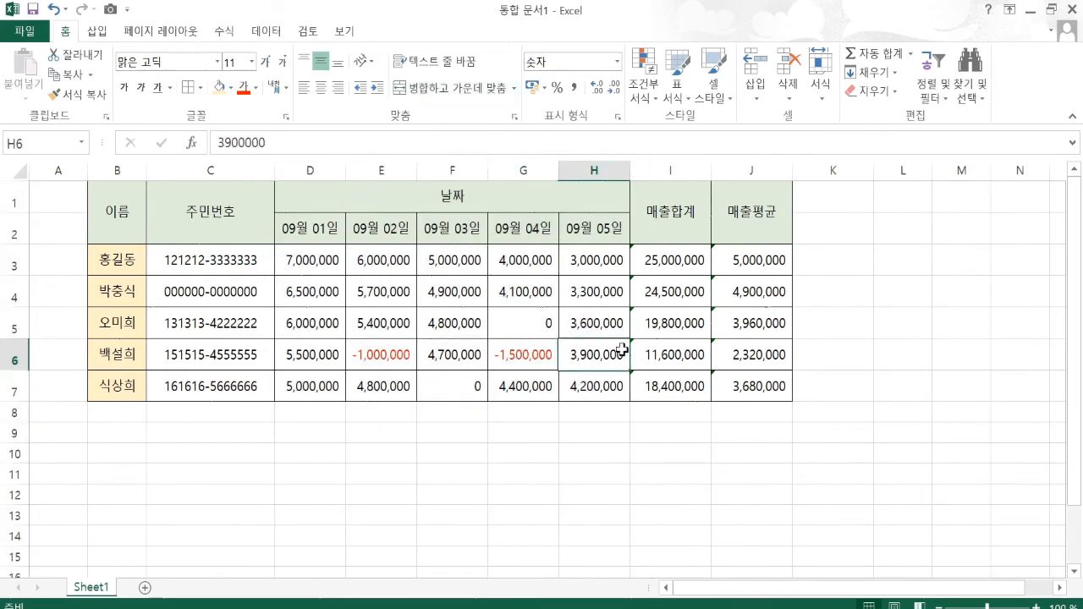
- Highlight the sales totals in I3:I7 that are greater than 20000000 with light red fill and dark red text
left_click(667, 254)
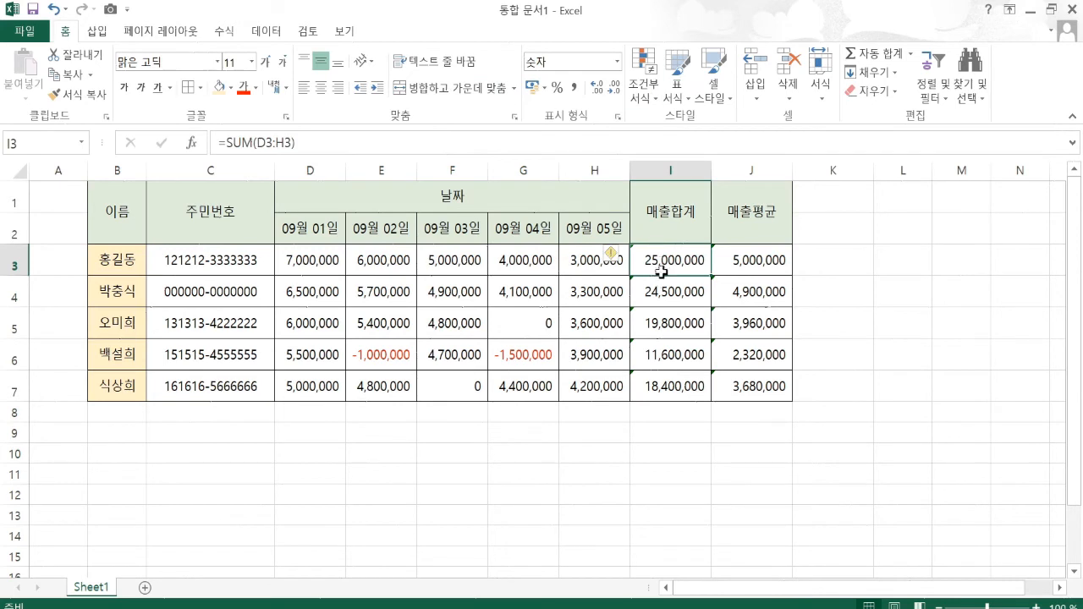
left_click_drag(662, 269, 662, 389)
left_click(644, 76)
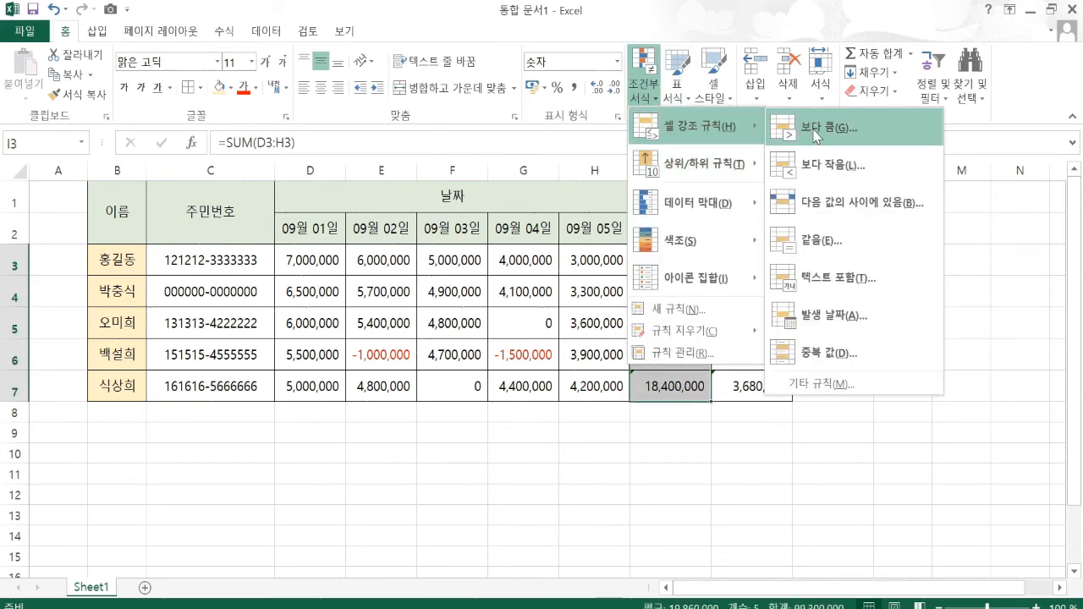
left_click(813, 129)
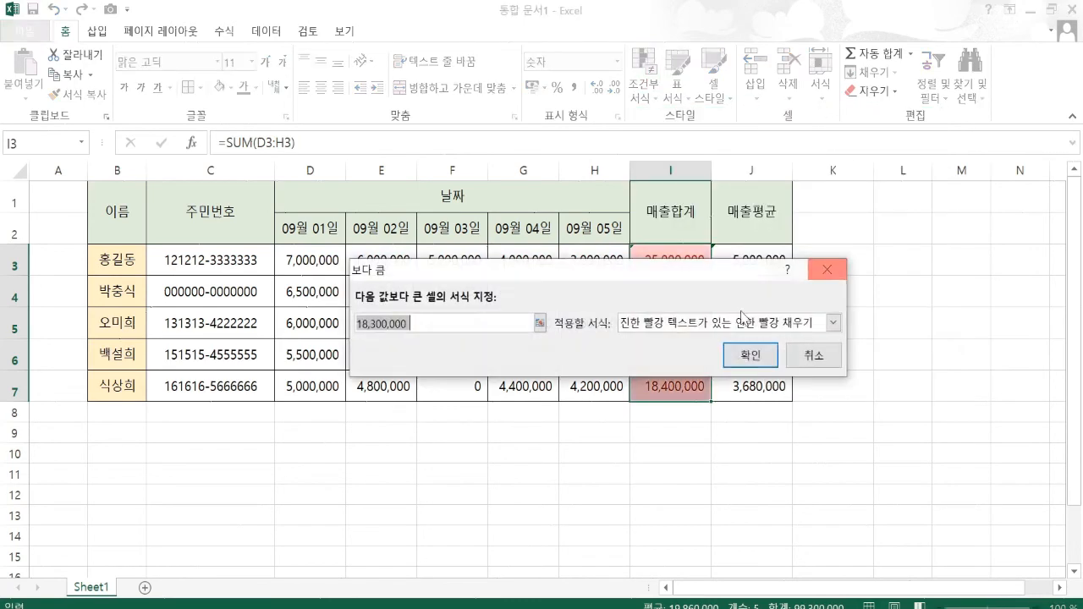
left_click_drag(722, 269, 403, 270)
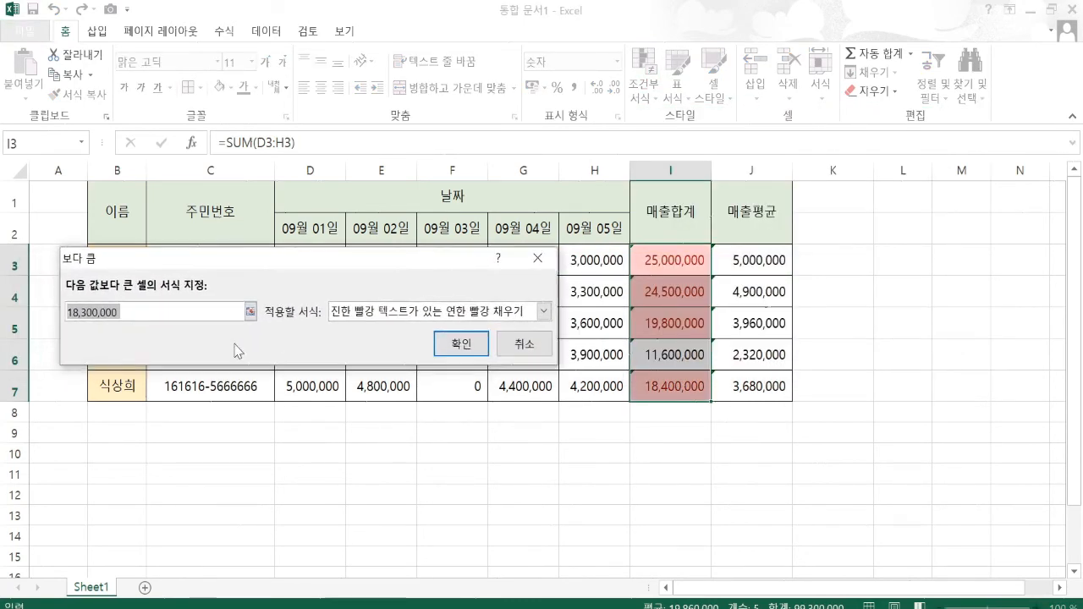
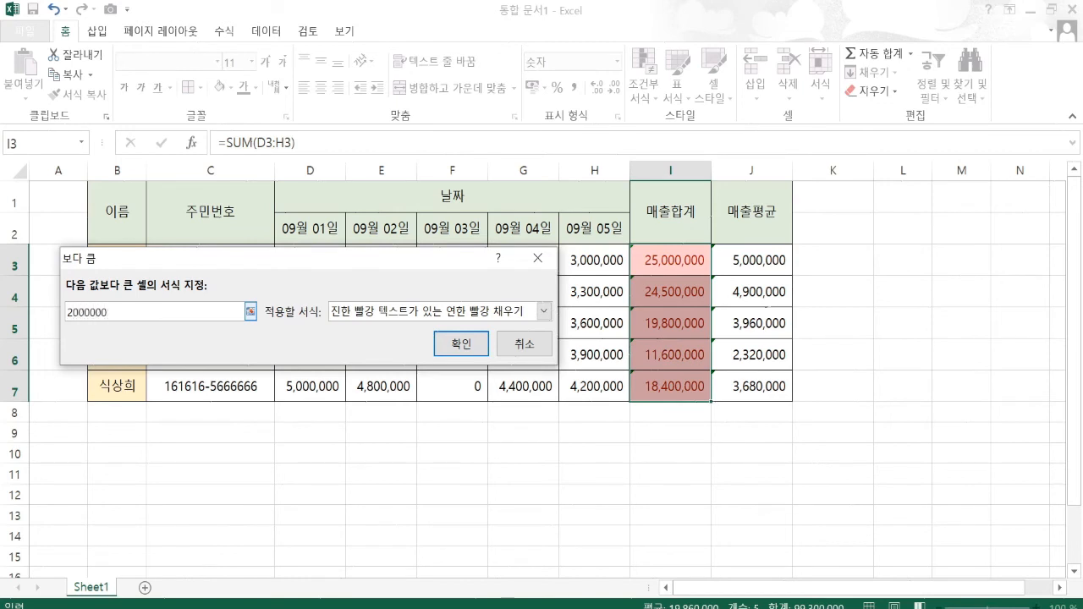
type("0")
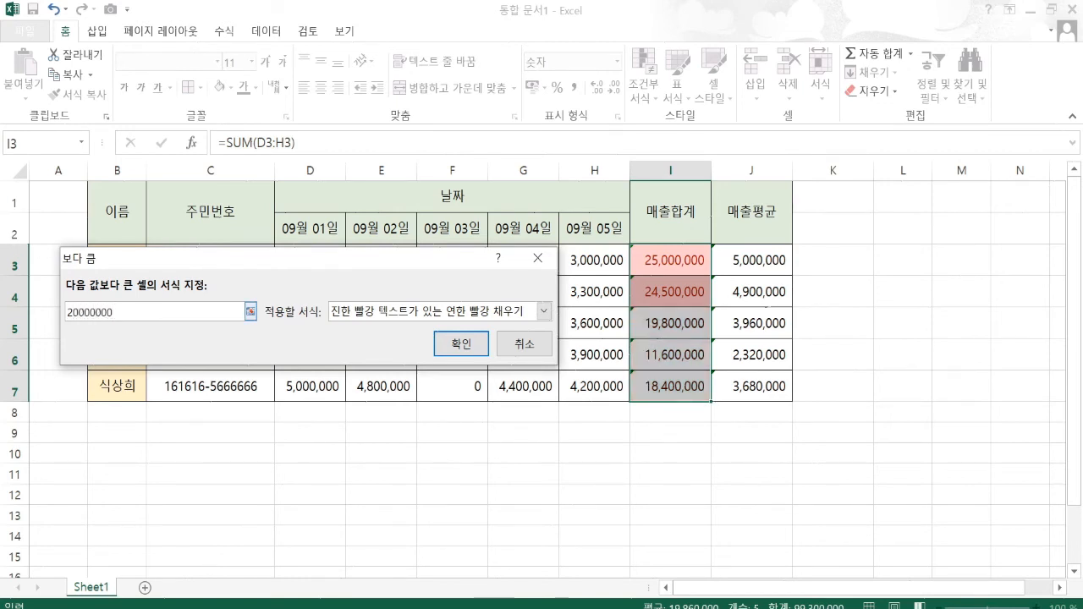
left_click_drag(127, 268, 160, 442)
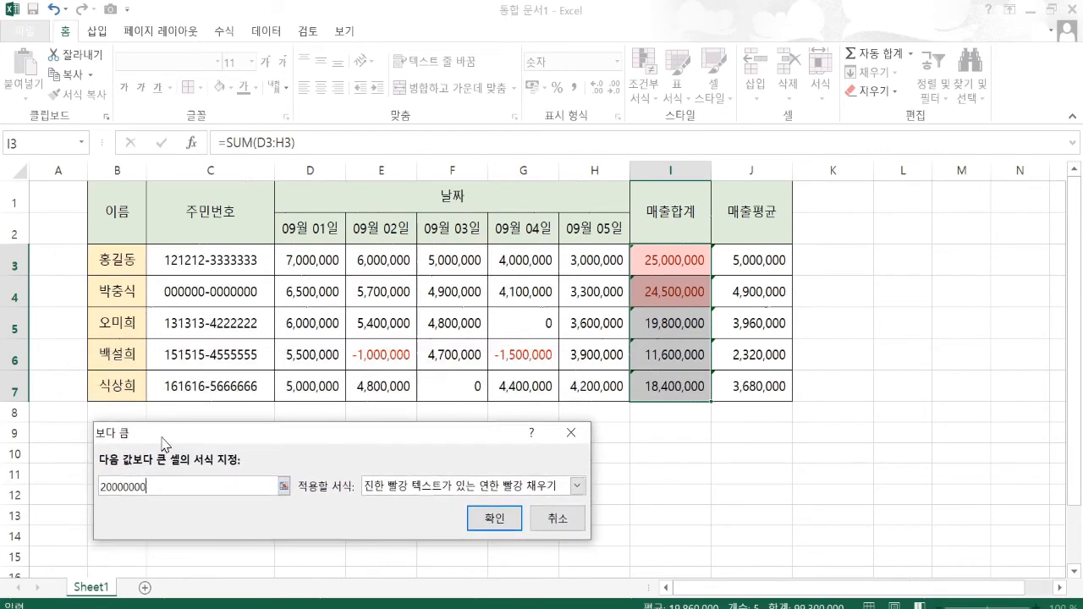
left_click(497, 518)
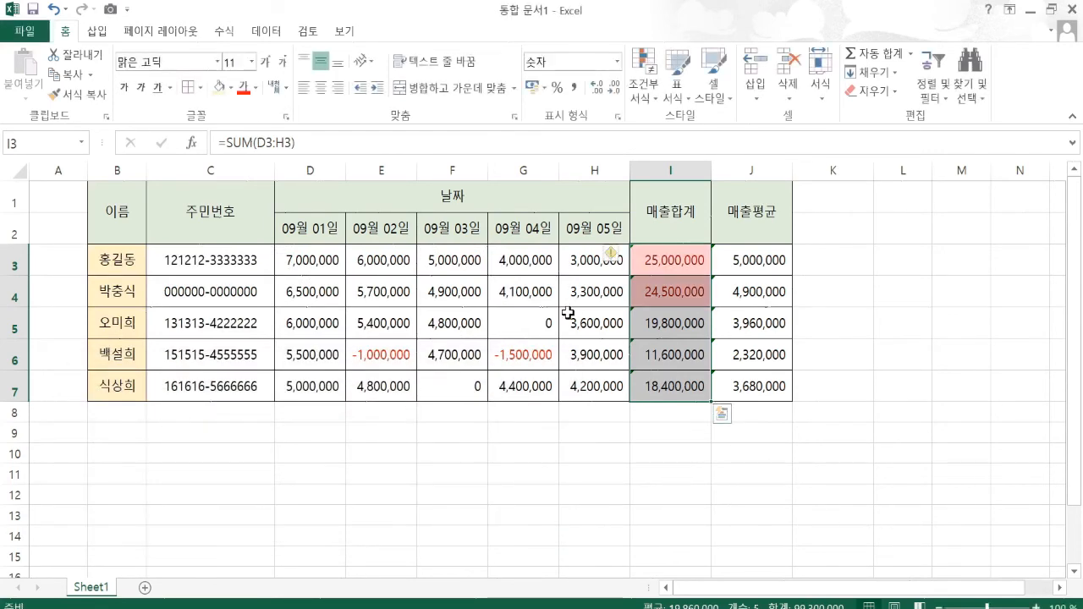
- Check the conditional highlighting of the sales totals in I3 and I4 against the rest of the column
left_click(675, 262)
left_click_drag(675, 306, 681, 379)
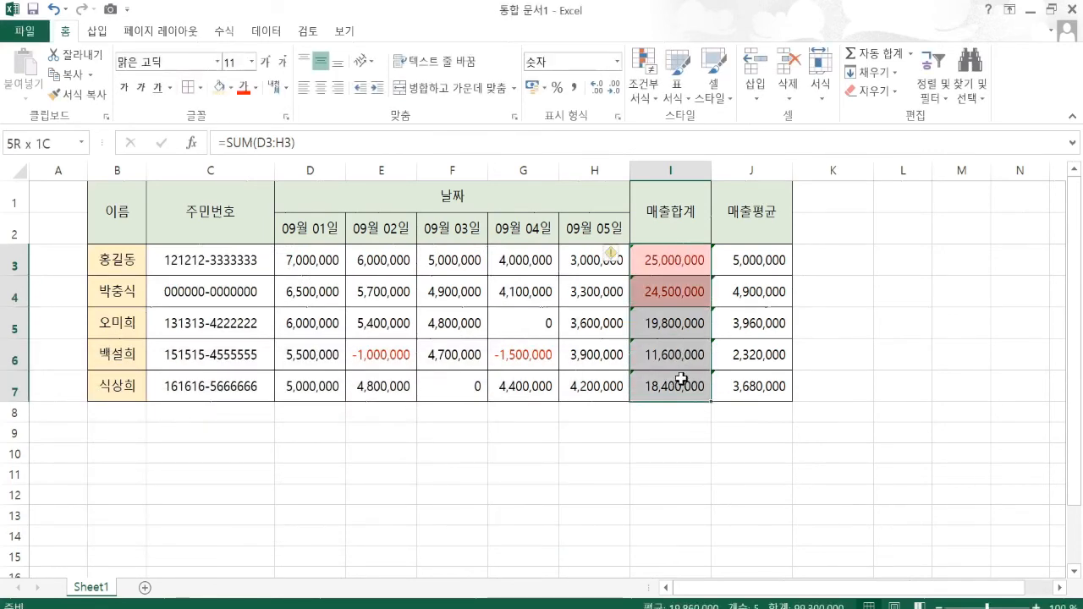
left_click(663, 269)
left_click(681, 293)
left_click(673, 262)
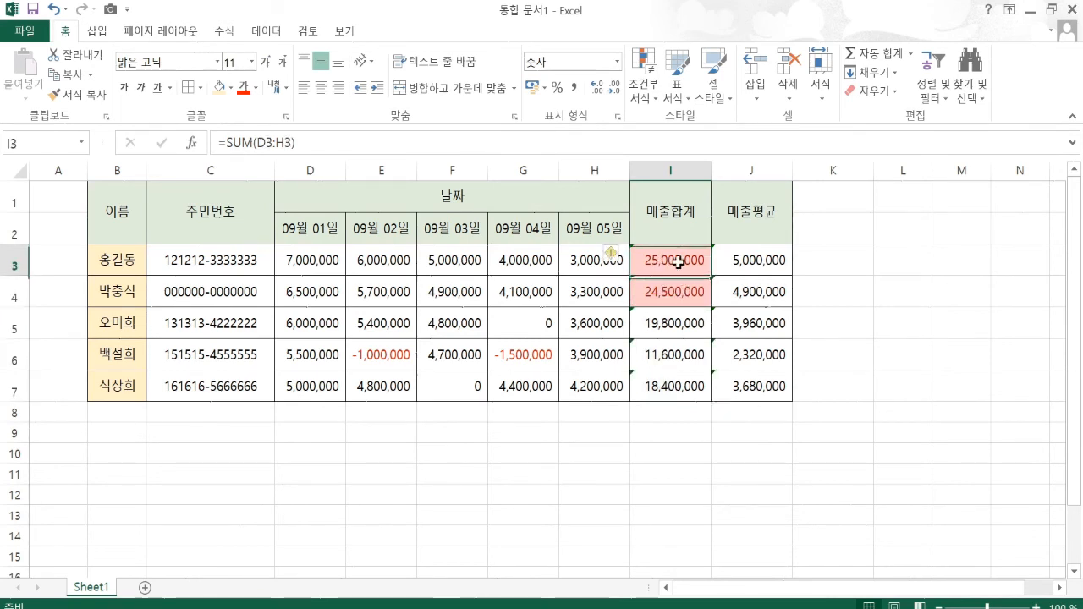
left_click(681, 296)
- Apply a Top 10 Items rule limited to the top 1 to I3:I7, with light red fill and dark red text
left_click_drag(669, 254, 669, 382)
left_click_drag(109, 258, 670, 388)
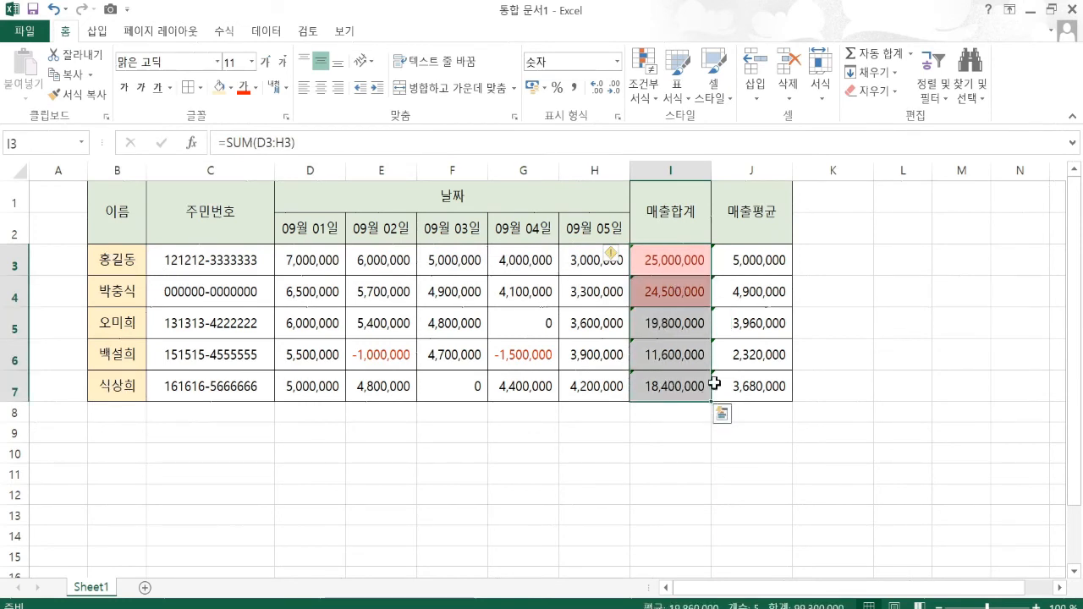
left_click(644, 83)
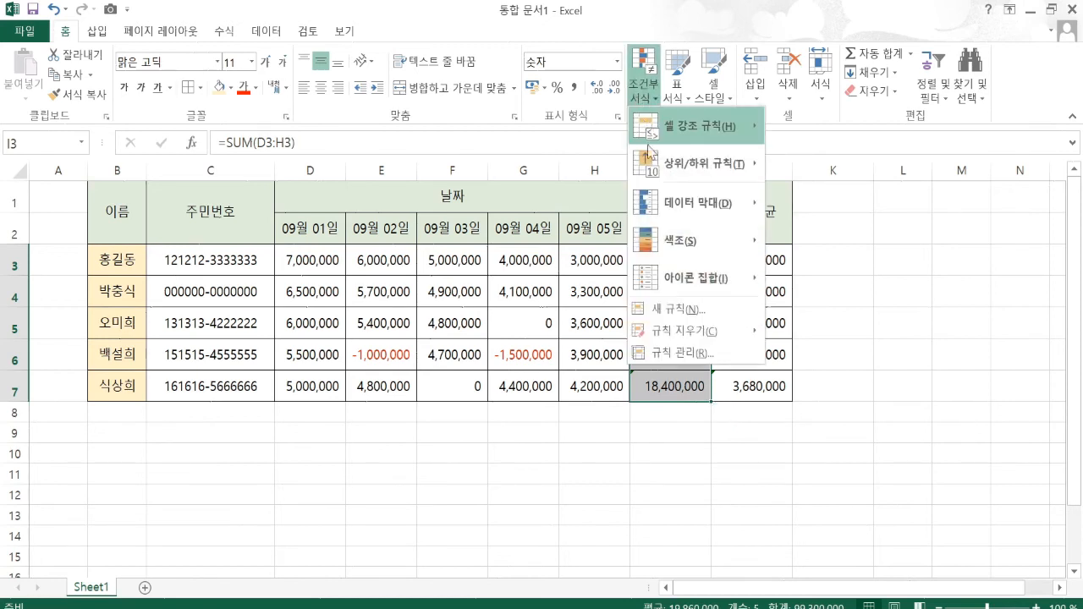
mouse_move(693, 169)
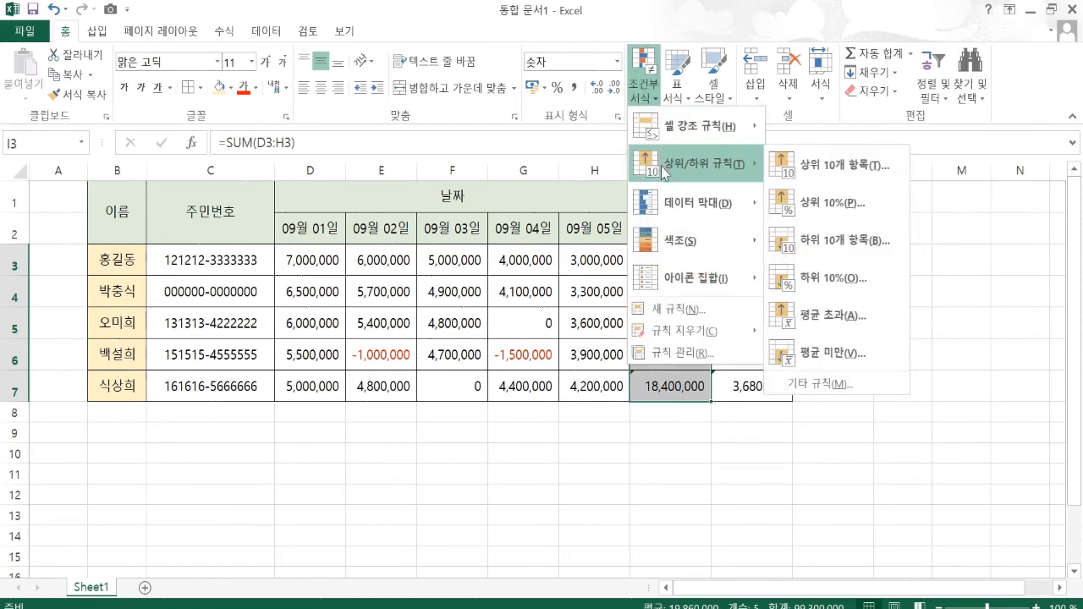
left_click(828, 164)
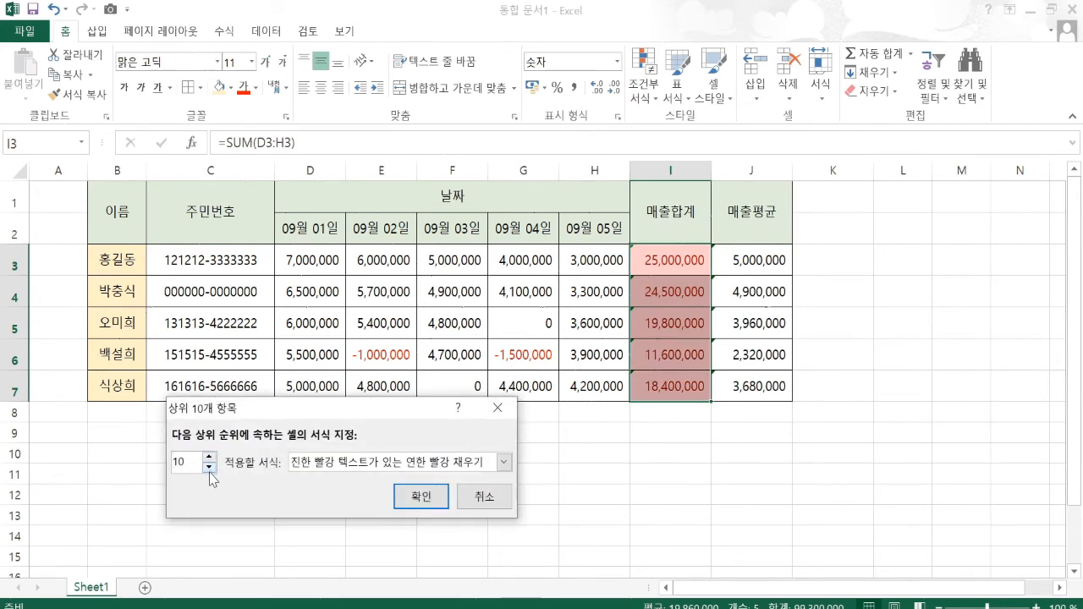
left_click(209, 468)
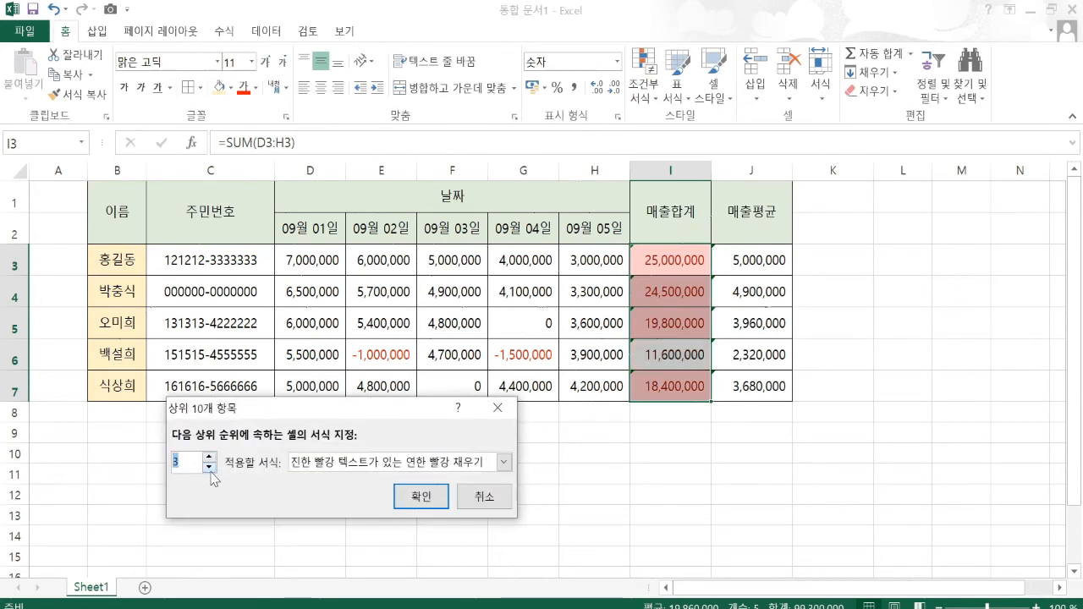
left_click(209, 467)
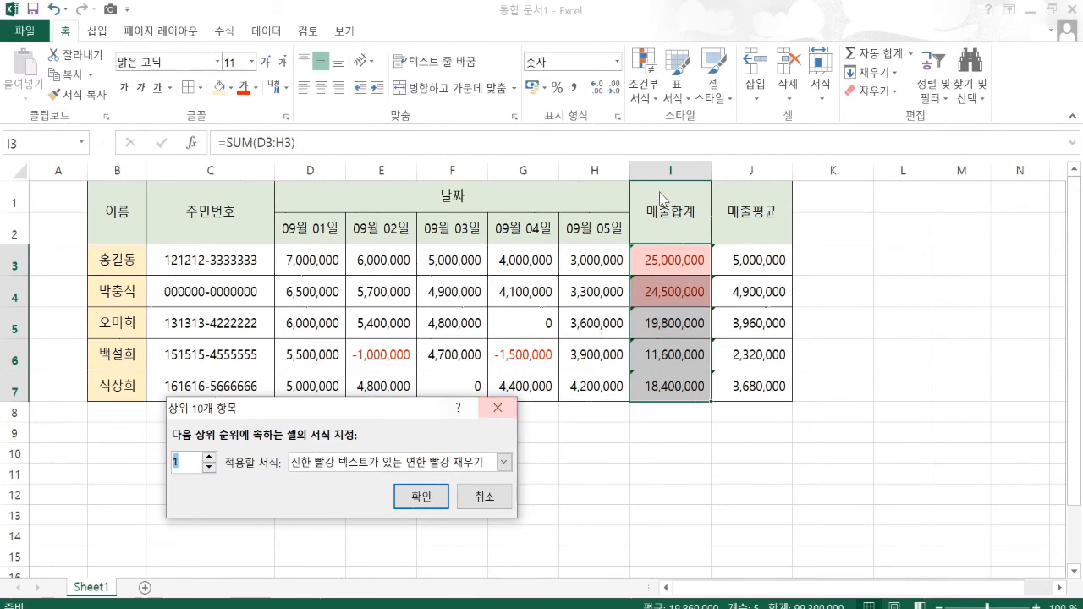
left_click(422, 498)
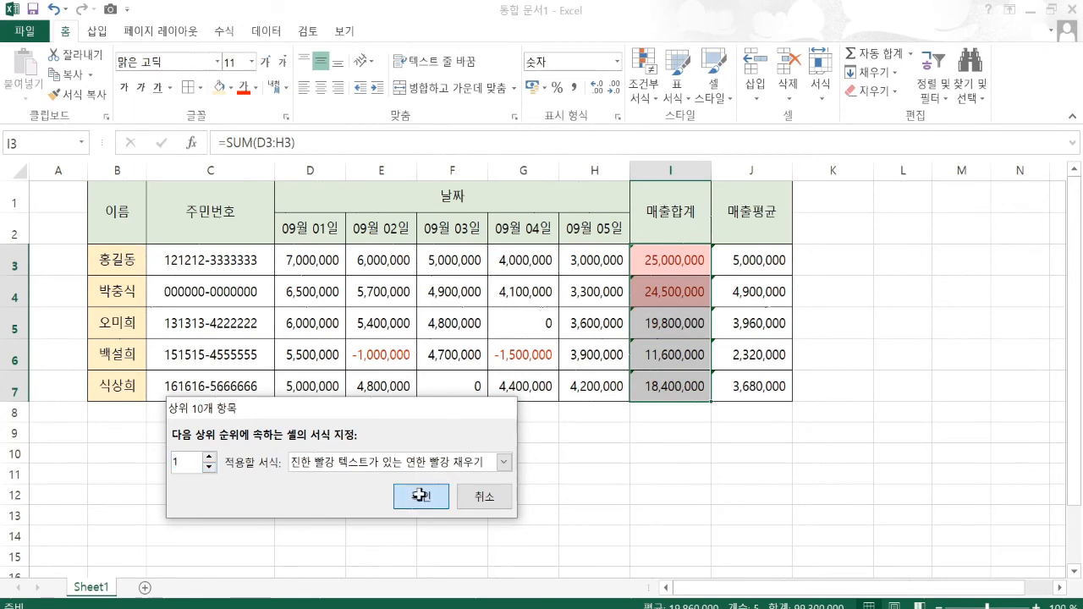
- Clear the conditional formatting rules from the selected sales totals I3:I7
left_click(640, 108)
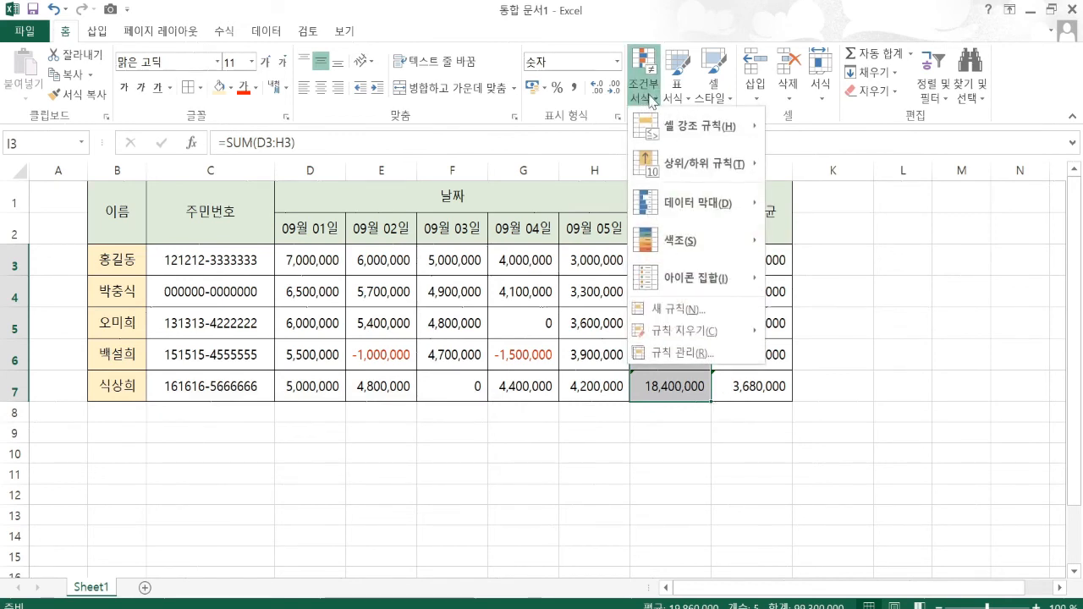
mouse_move(696, 136)
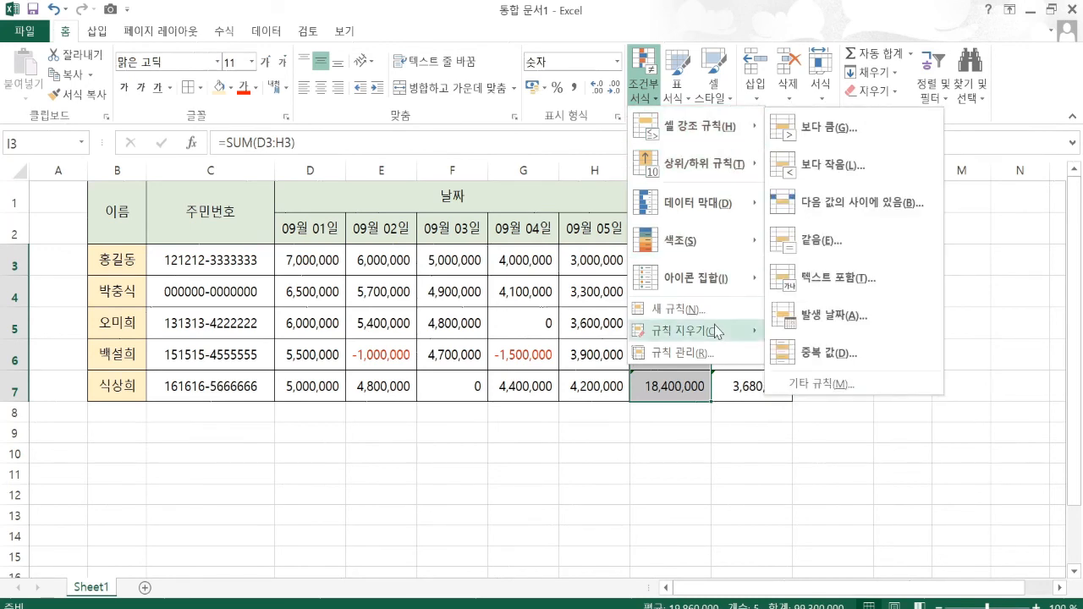
mouse_move(718, 333)
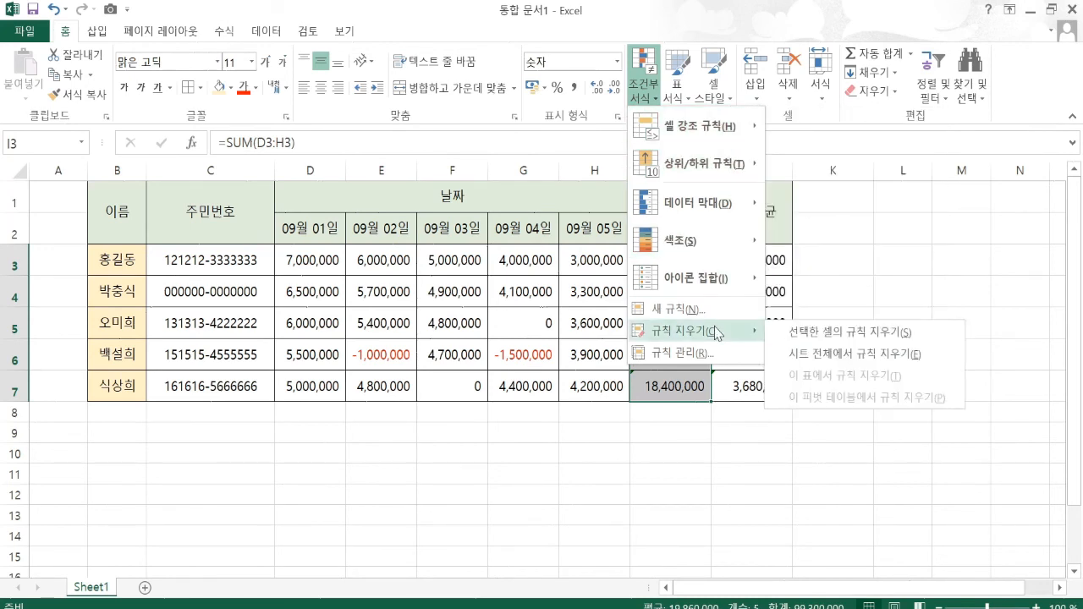
left_click(823, 334)
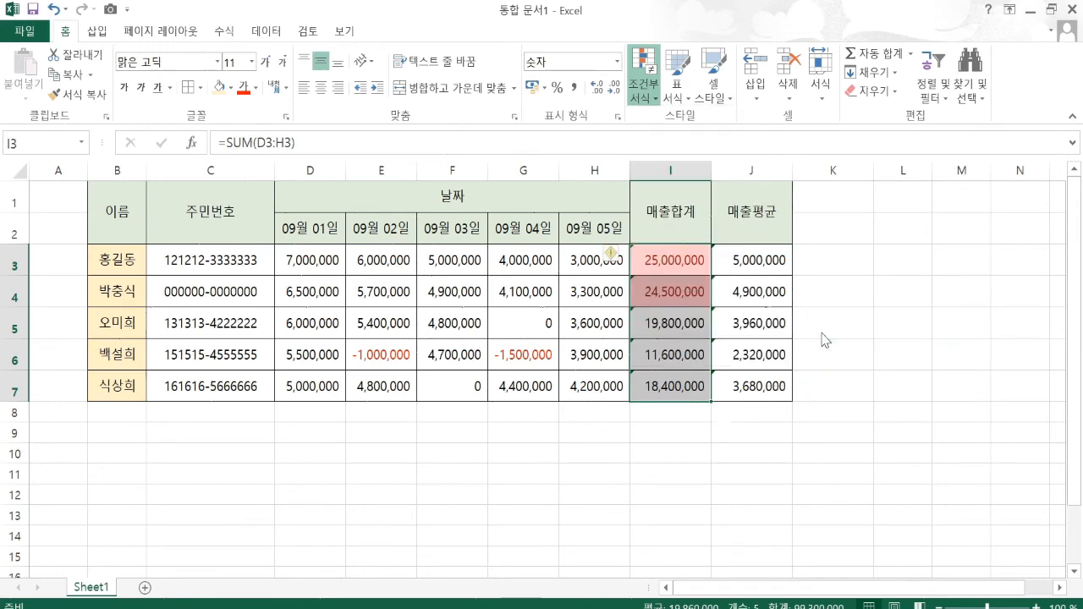
- Highlight only the top 1 sales total in I3:I7 using the Top 10 Items rule with light red fill and dark red text
left_click(644, 80)
mouse_move(676, 164)
left_click(854, 167)
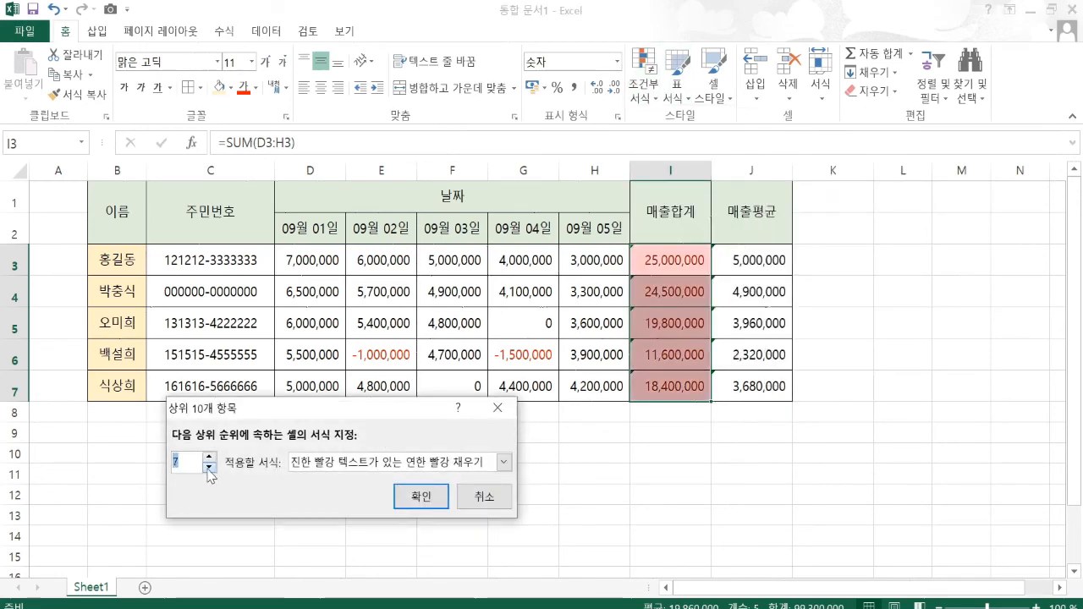
left_click(209, 466)
left_click(209, 466)
left_click(209, 466)
left_click(208, 466)
left_click(209, 466)
left_click(209, 467)
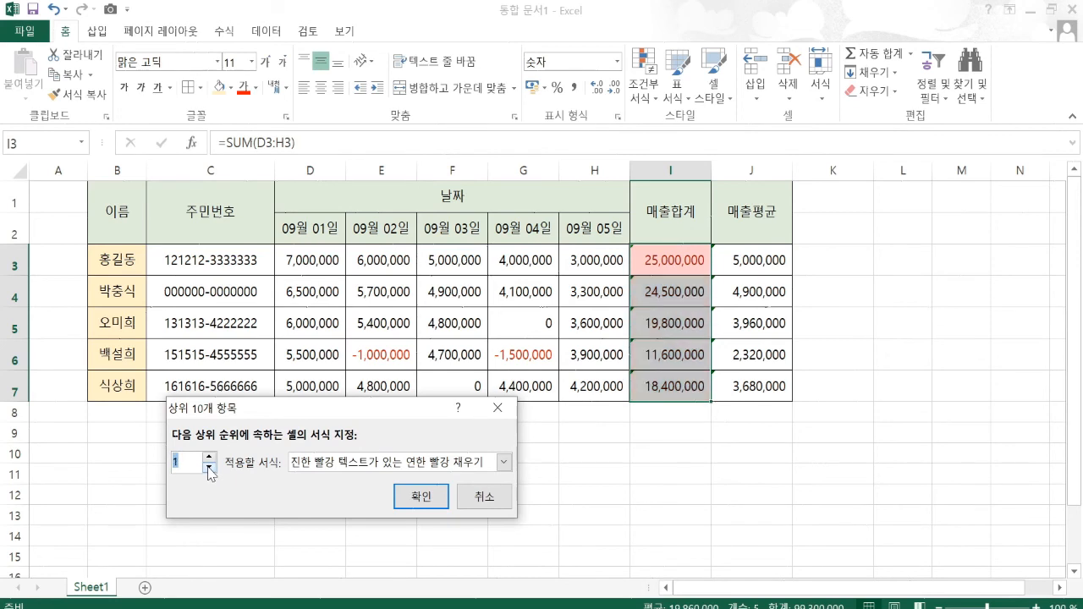
left_click(420, 496)
- Clear the conditional formatting rules from cell I4 only
left_click(668, 296)
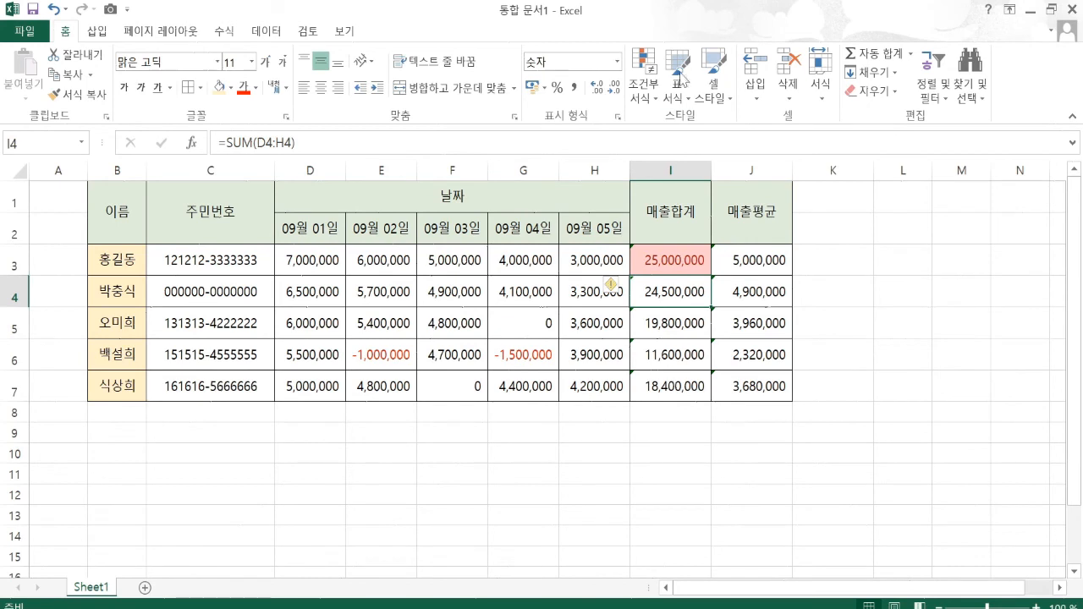
left_click(642, 84)
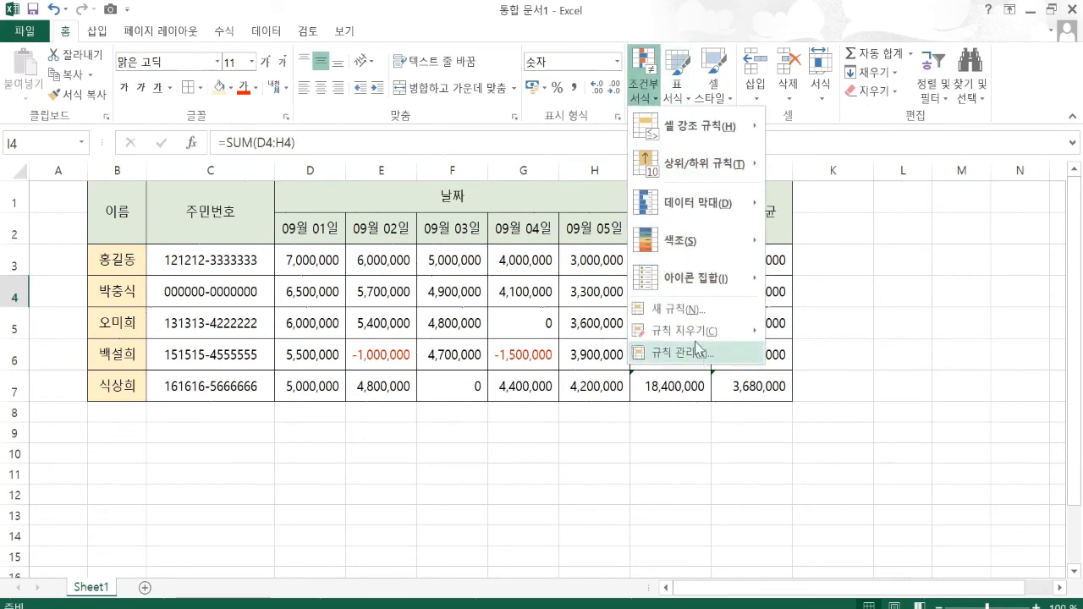
mouse_move(685, 331)
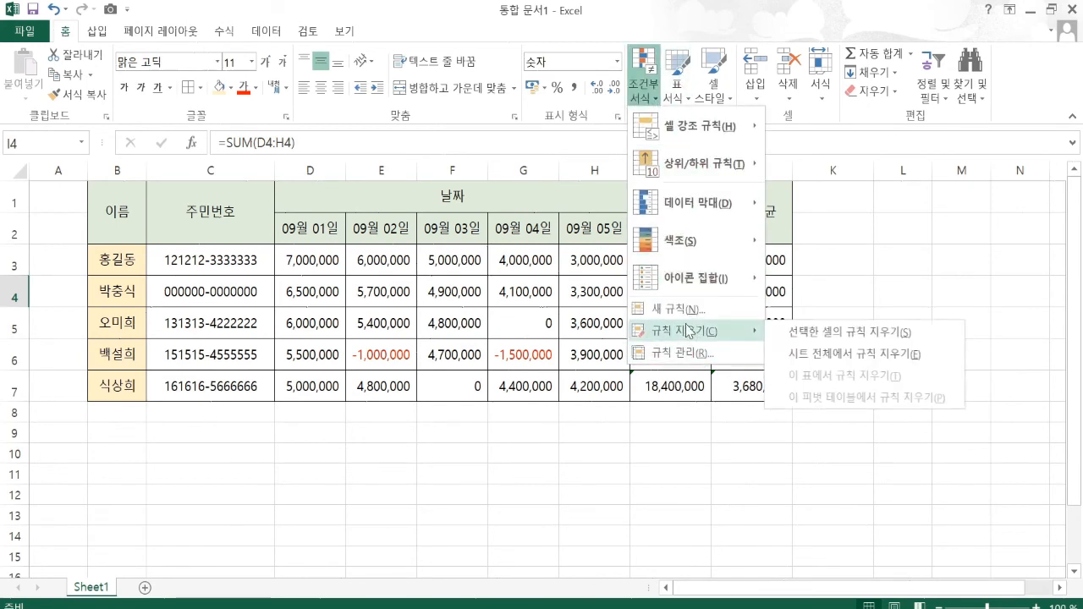
left_click(830, 337)
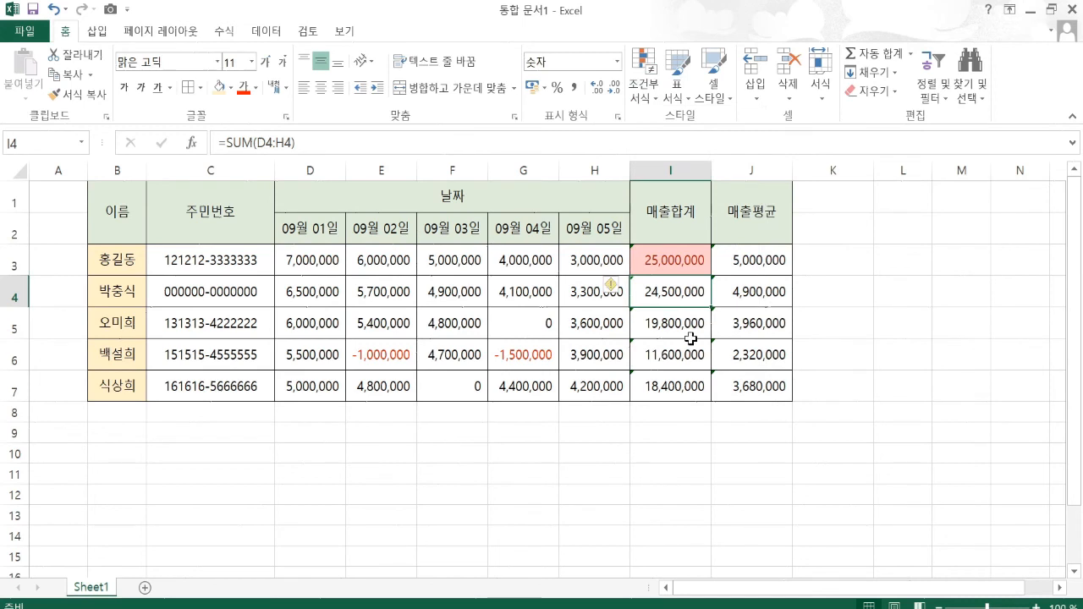
- Try black and dark gray fill colors on the highlighted total in I3, then set its fill to white
left_click(670, 263)
left_click(230, 88)
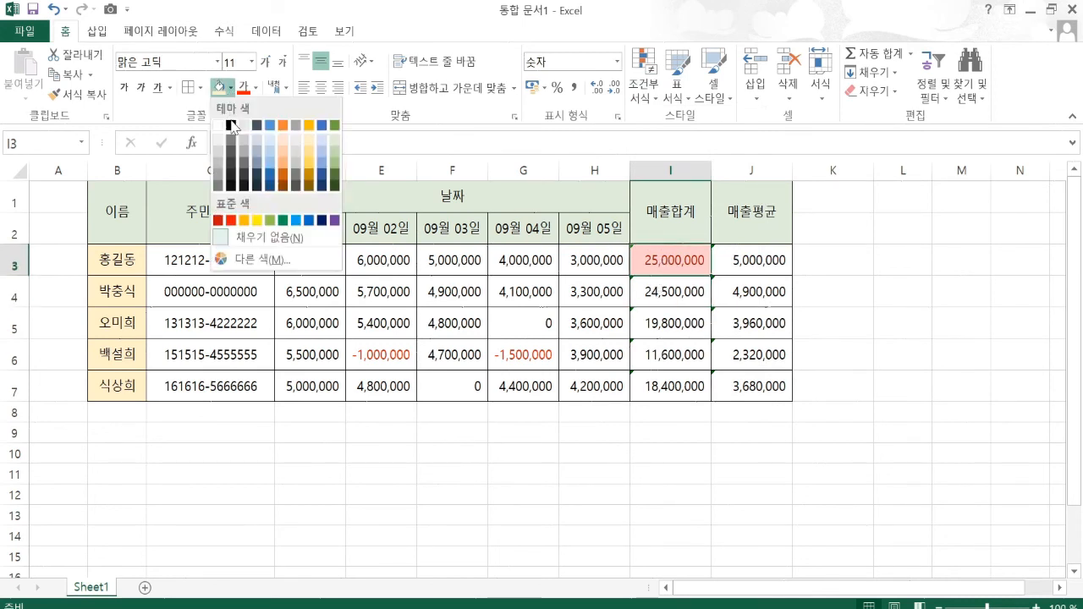
left_click(226, 129)
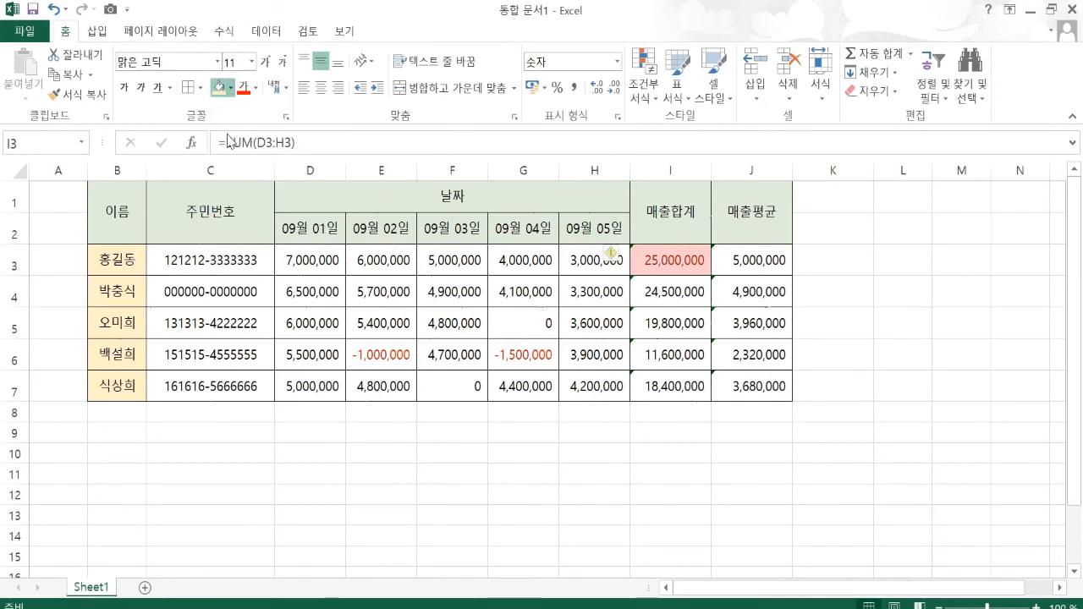
left_click(228, 88)
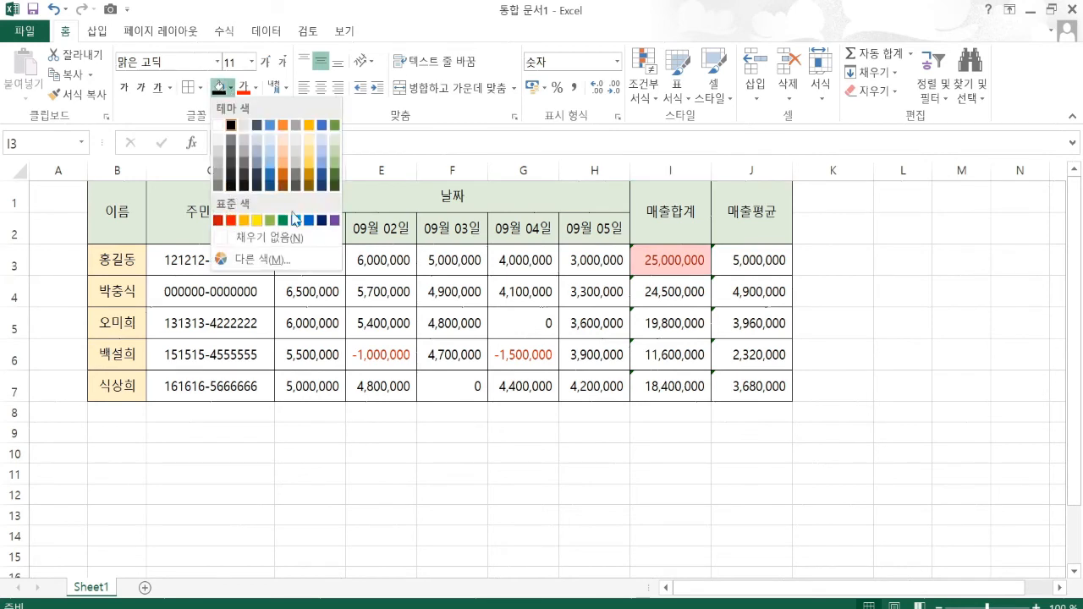
left_click(298, 175)
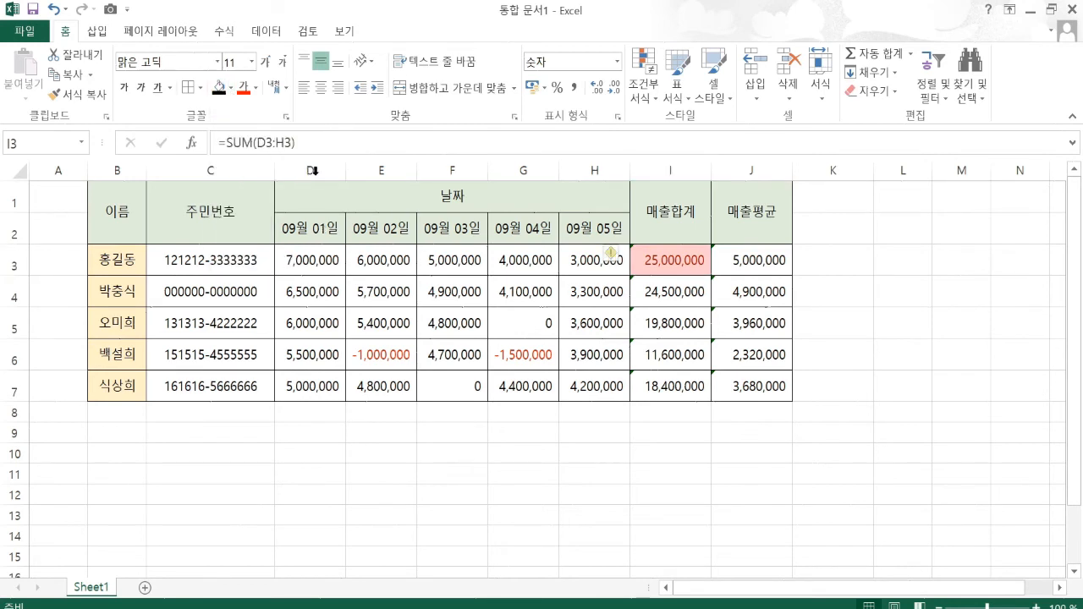
left_click(230, 88)
left_click(222, 127)
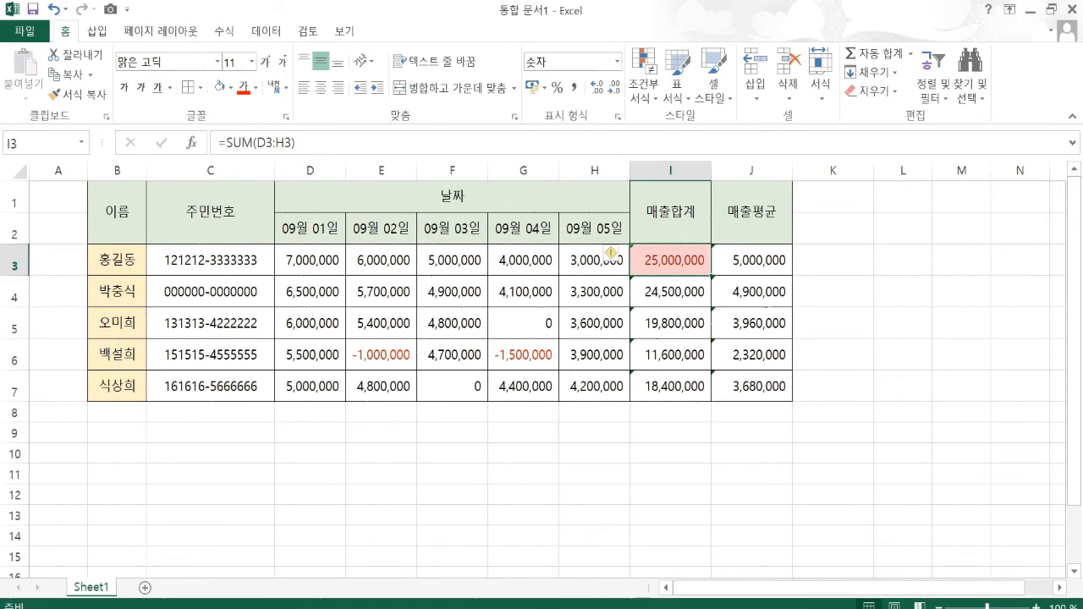
- Clear the conditional formatting rules from the entire sheet
left_click(643, 89)
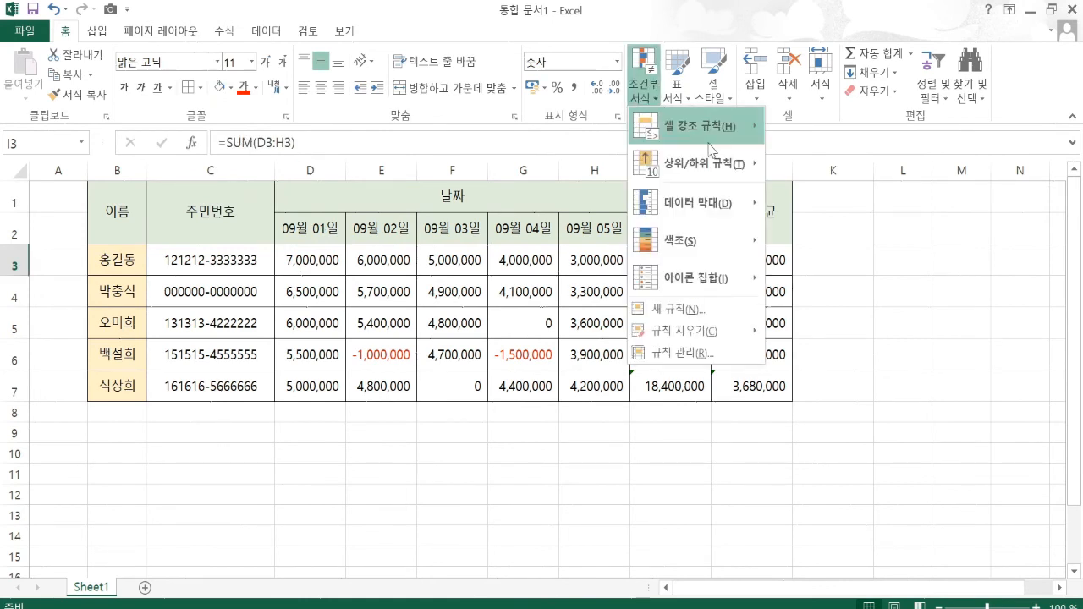
mouse_move(689, 334)
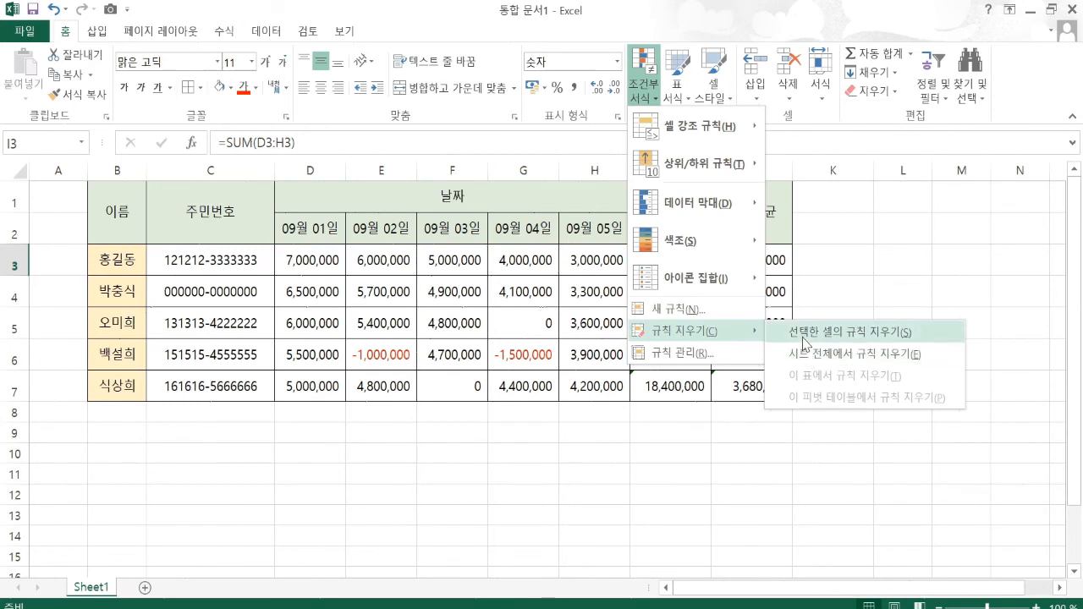
left_click(806, 366)
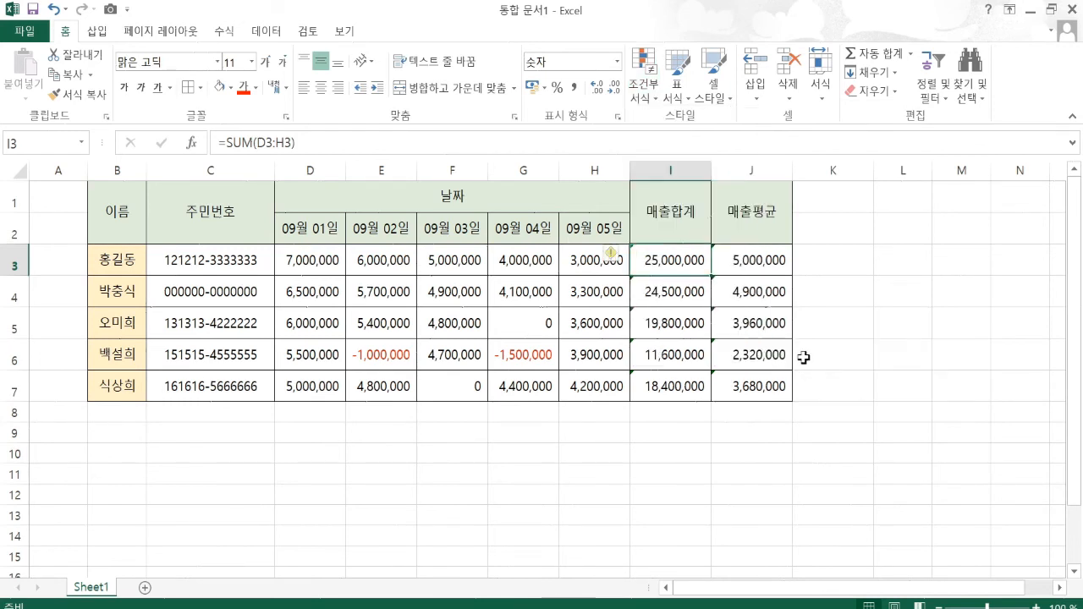
- Apply light blue gradient data bars to the sales totals in I3:I7
left_click(680, 342)
left_click(675, 383)
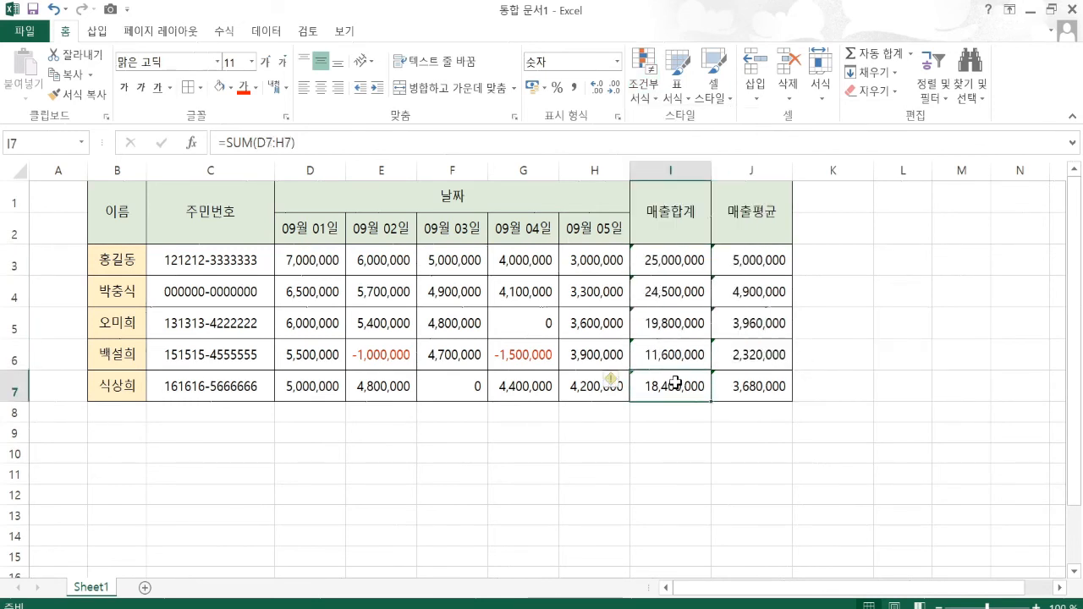
left_click_drag(665, 269, 665, 373)
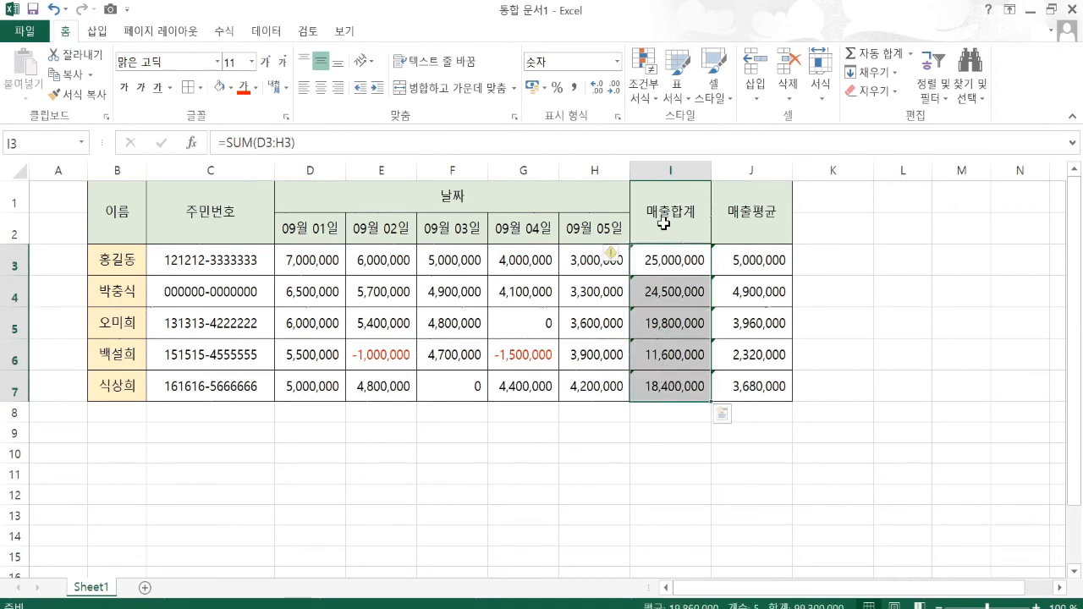
left_click(643, 89)
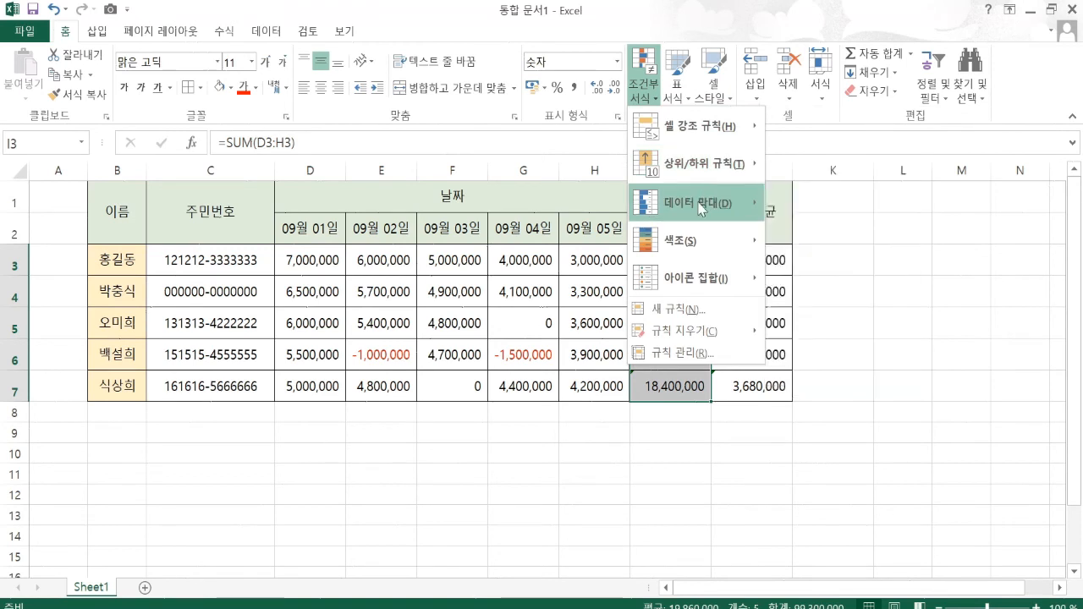
mouse_move(699, 203)
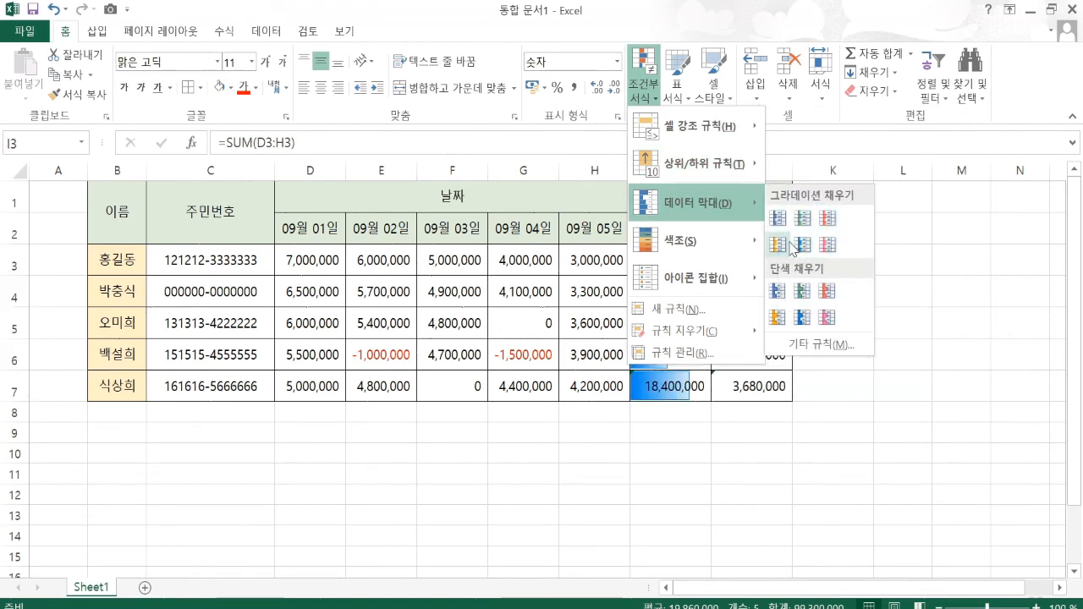
left_click(804, 245)
left_click(706, 301)
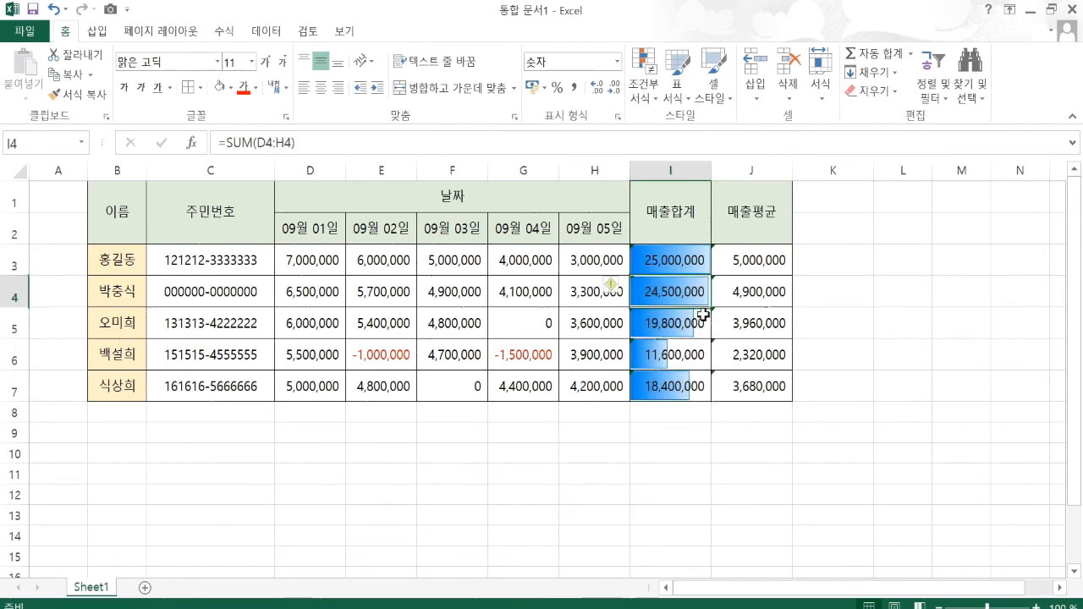
left_click(689, 262)
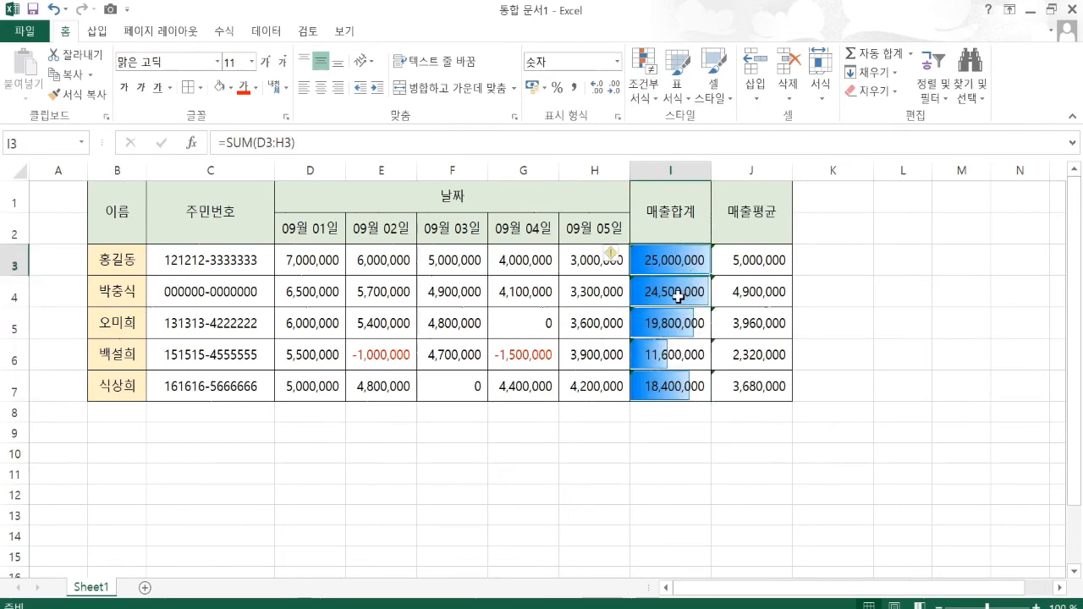
left_click(678, 296)
left_click(650, 359)
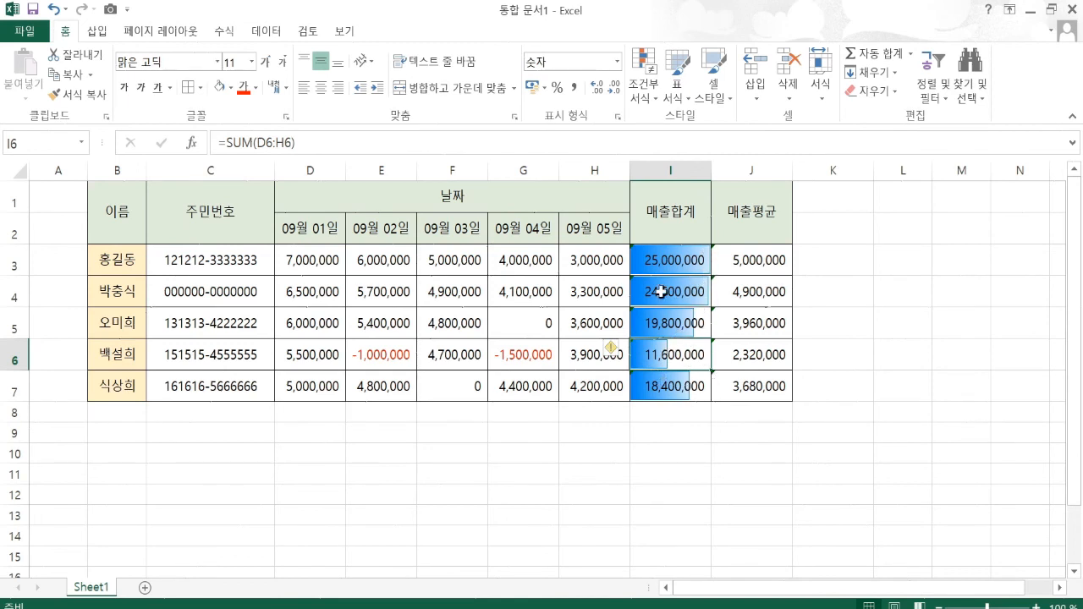
- Apply a green-and-white color scale to cell I6 only
left_click(643, 91)
mouse_move(685, 257)
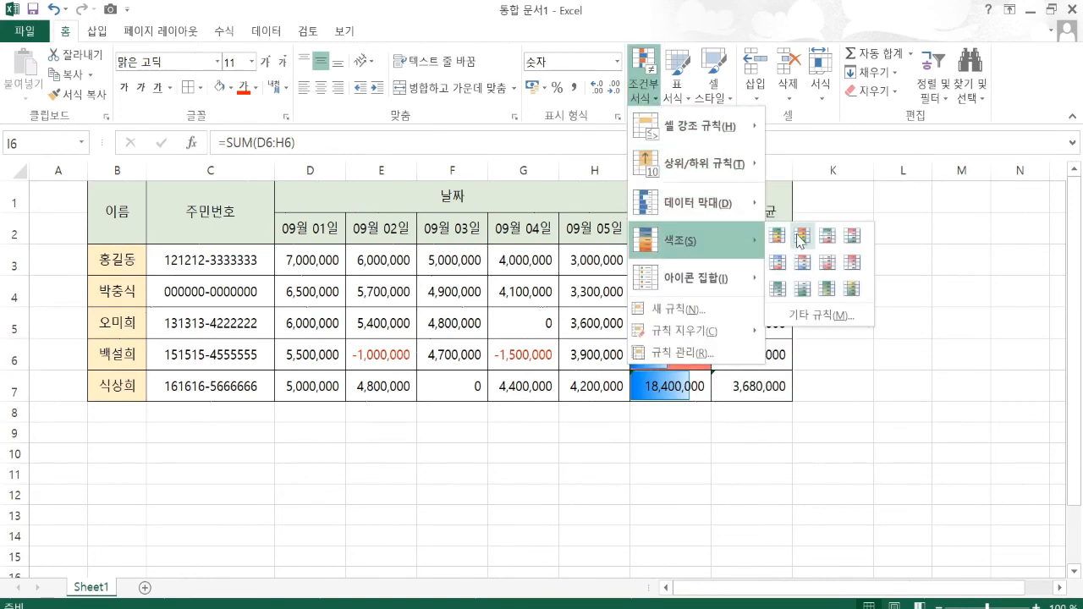
left_click(802, 289)
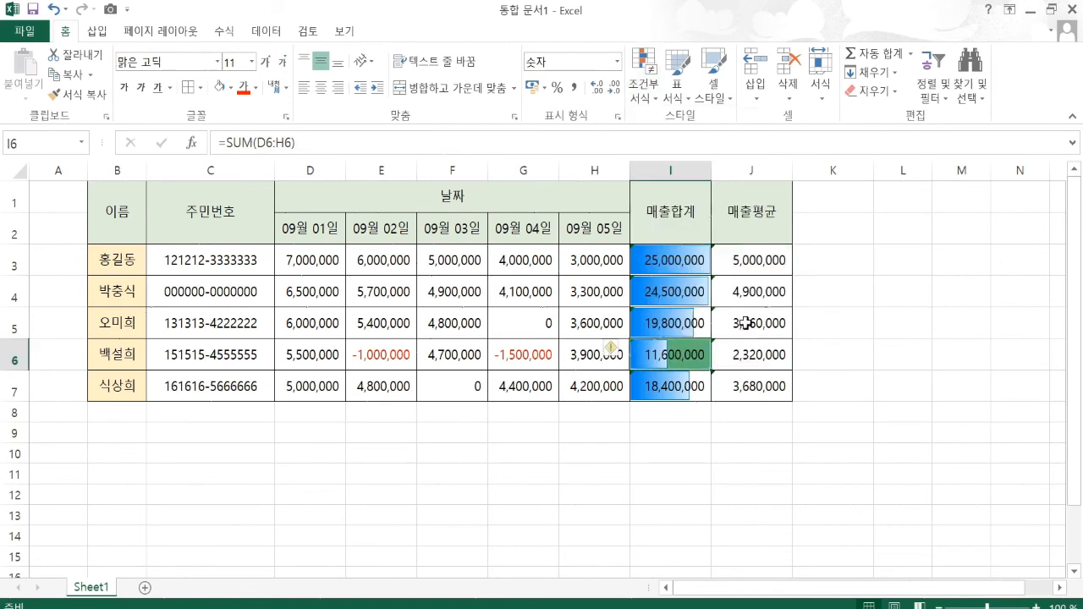
- Clear the conditional formatting rules from the selected sales totals in I3:I7
left_click(676, 298)
left_click(689, 381)
left_click_drag(679, 264, 677, 386)
left_click(643, 85)
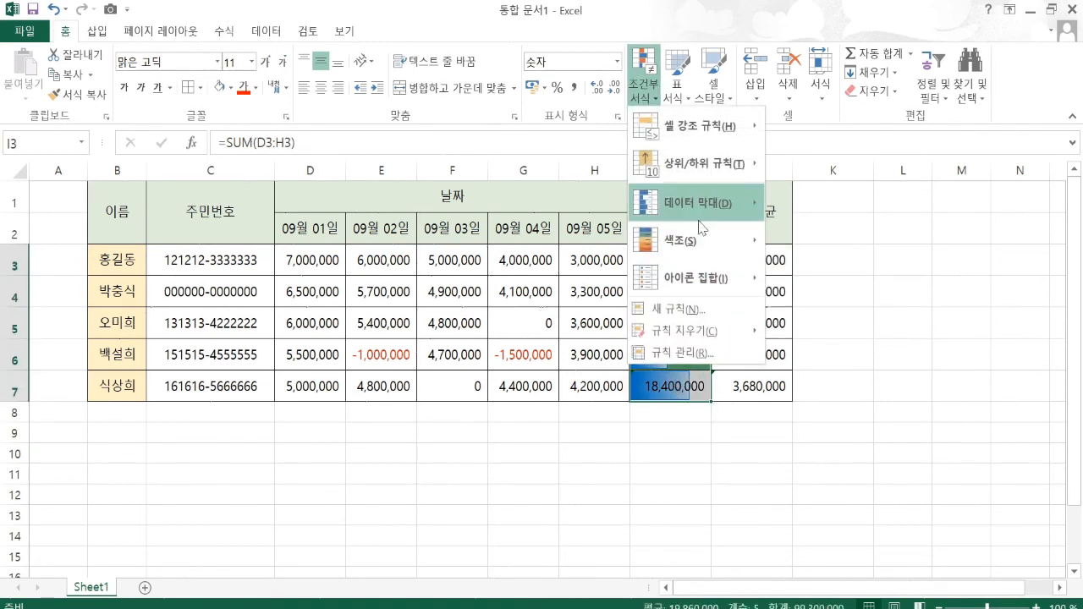
mouse_move(679, 332)
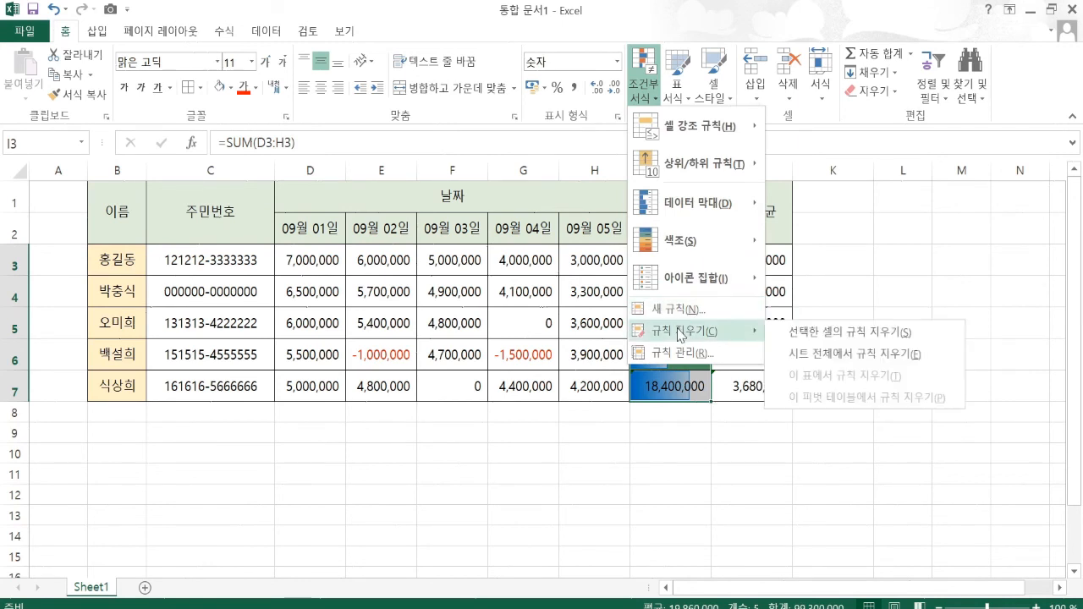
left_click(850, 332)
- Apply the three-circle traffic light icon set in green, yellow and red to the sales totals in I3:I7
left_click(642, 98)
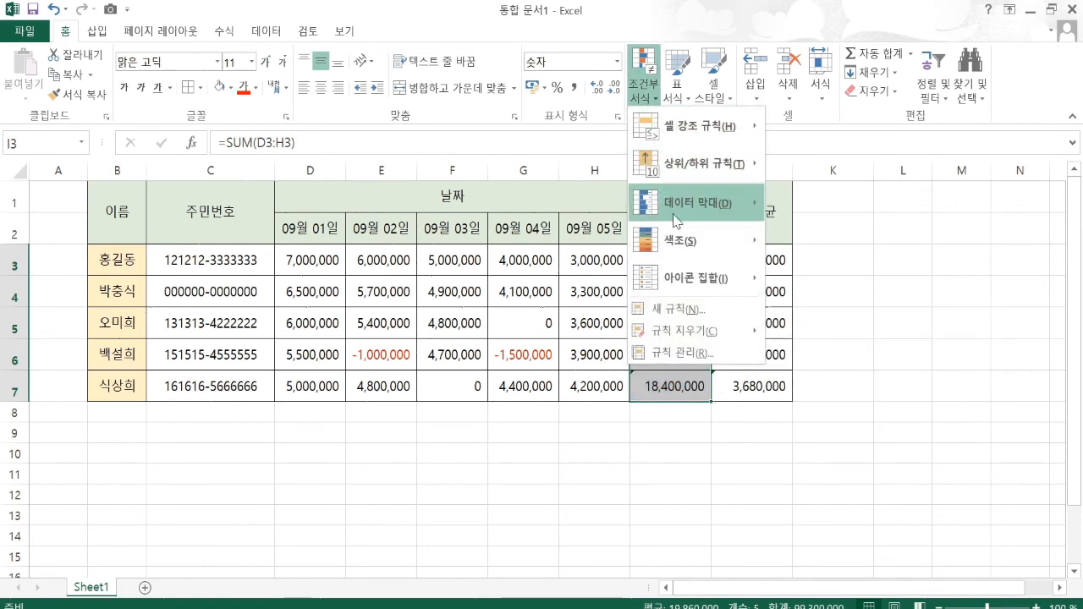
mouse_move(689, 279)
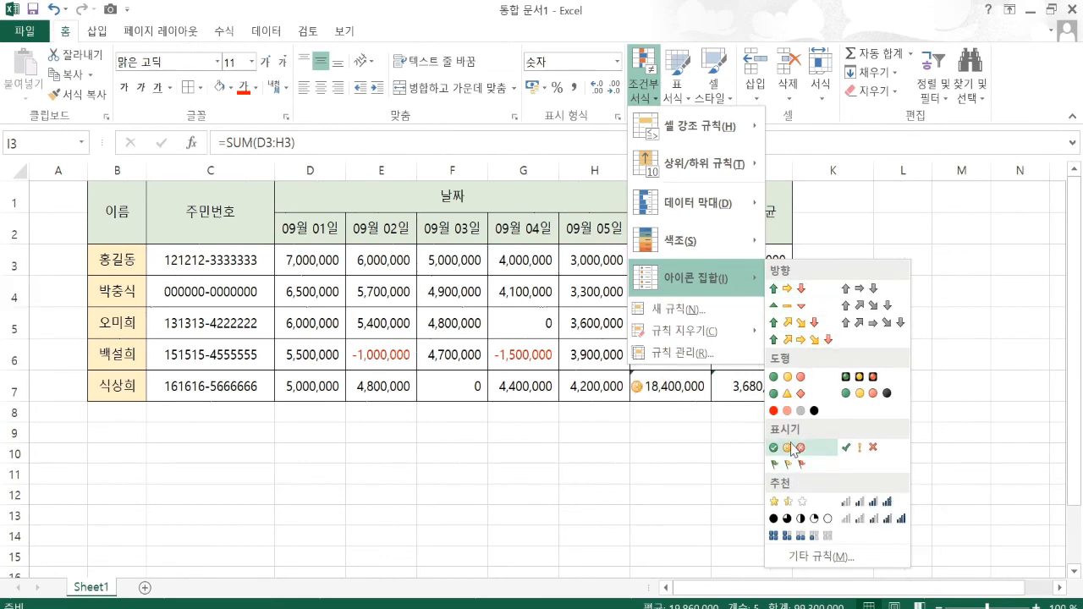
left_click(791, 377)
left_click(678, 288)
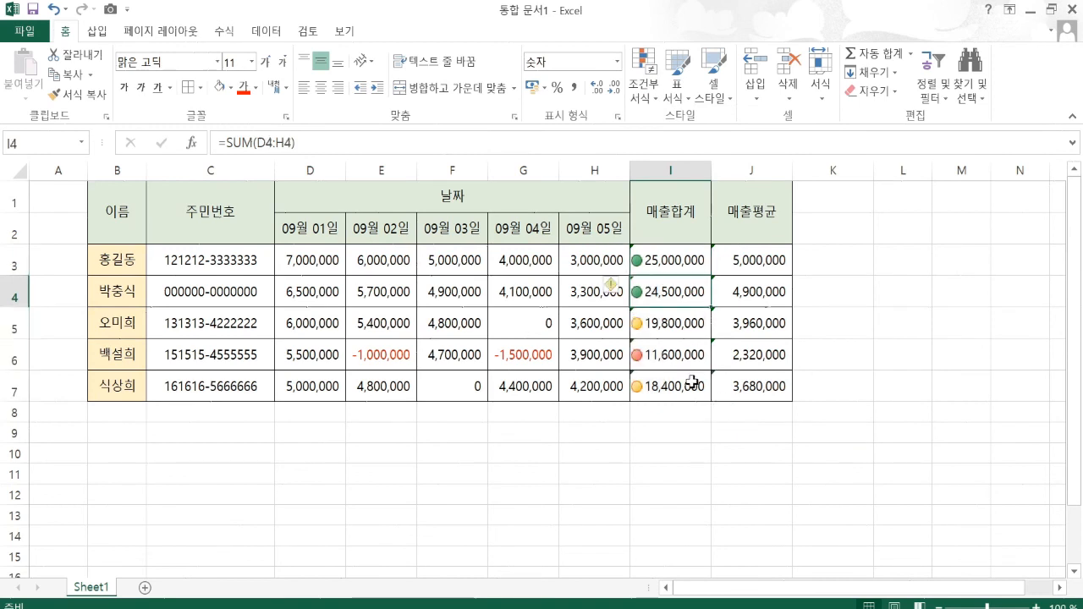
left_click(692, 382)
left_click(684, 322)
left_click_drag(671, 262, 686, 293)
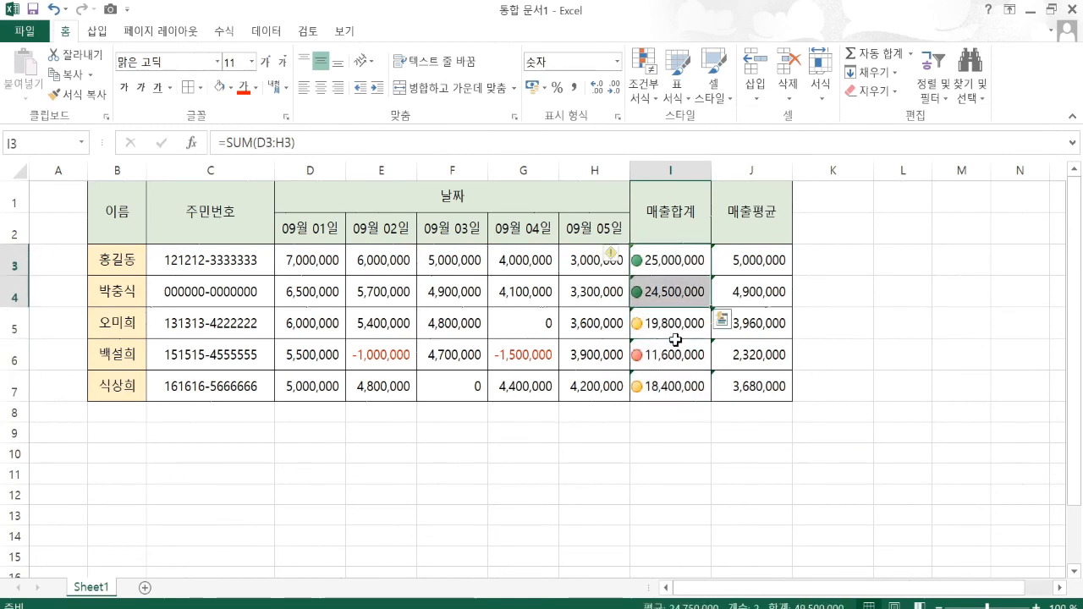
left_click(675, 326)
left_click(669, 390)
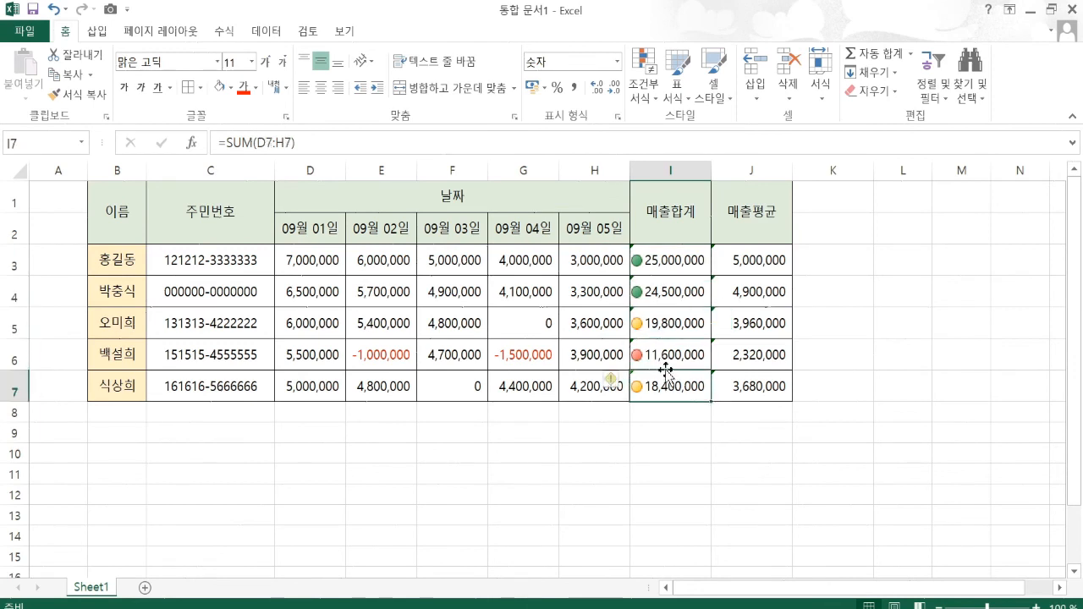
left_click(663, 360)
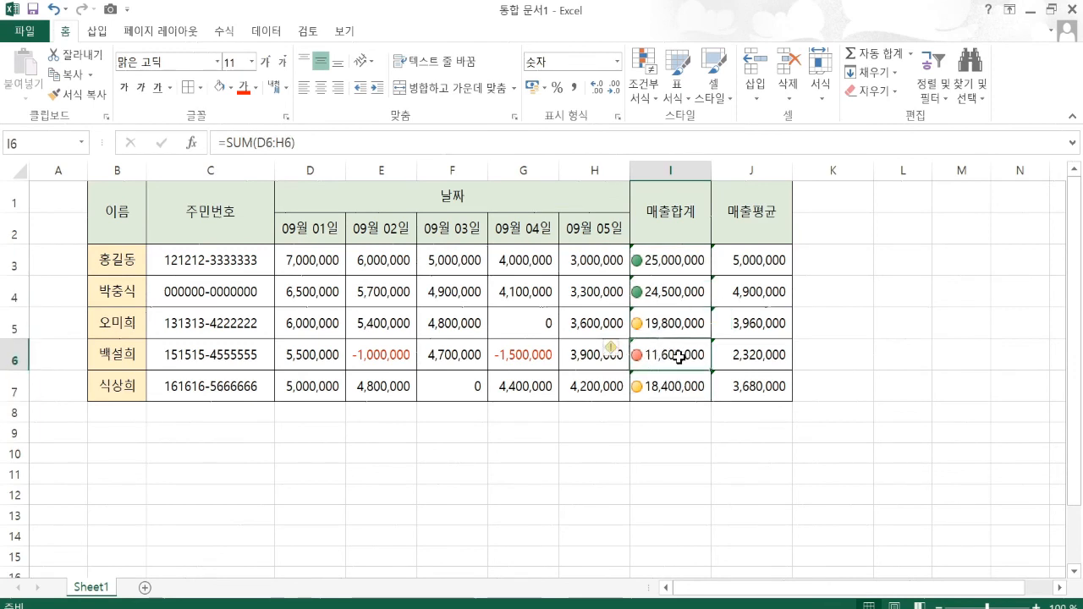
- Review the highlight cells, top/bottom, data bar and icon set options available for the sales totals in I3:I7
left_click_drag(672, 268, 677, 381)
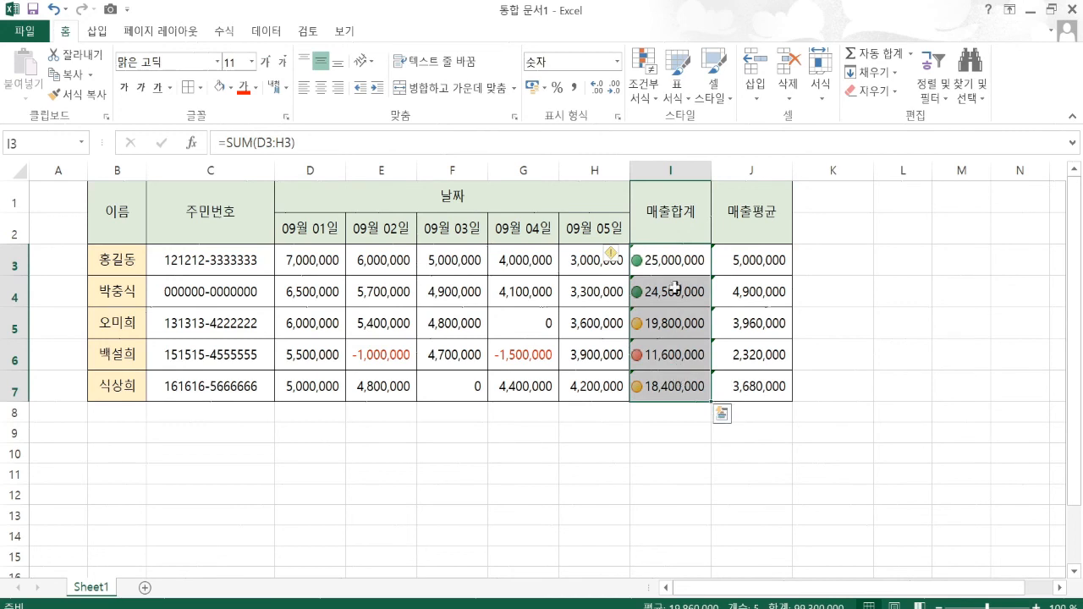
left_click(670, 262)
left_click_drag(651, 261, 655, 385)
left_click(665, 290)
left_click_drag(668, 255, 668, 372)
left_click(644, 85)
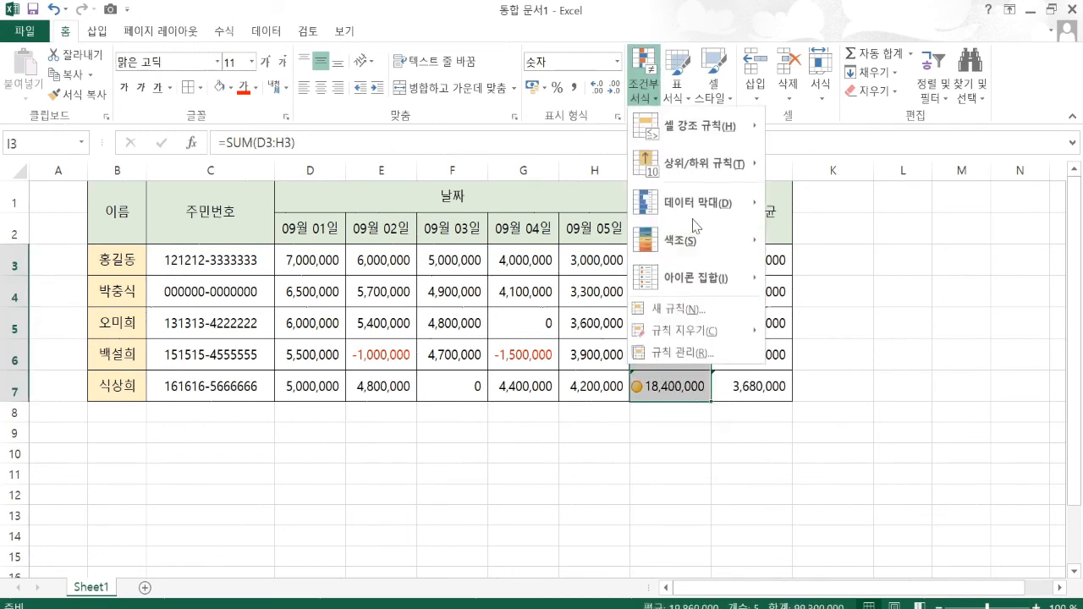
mouse_move(744, 135)
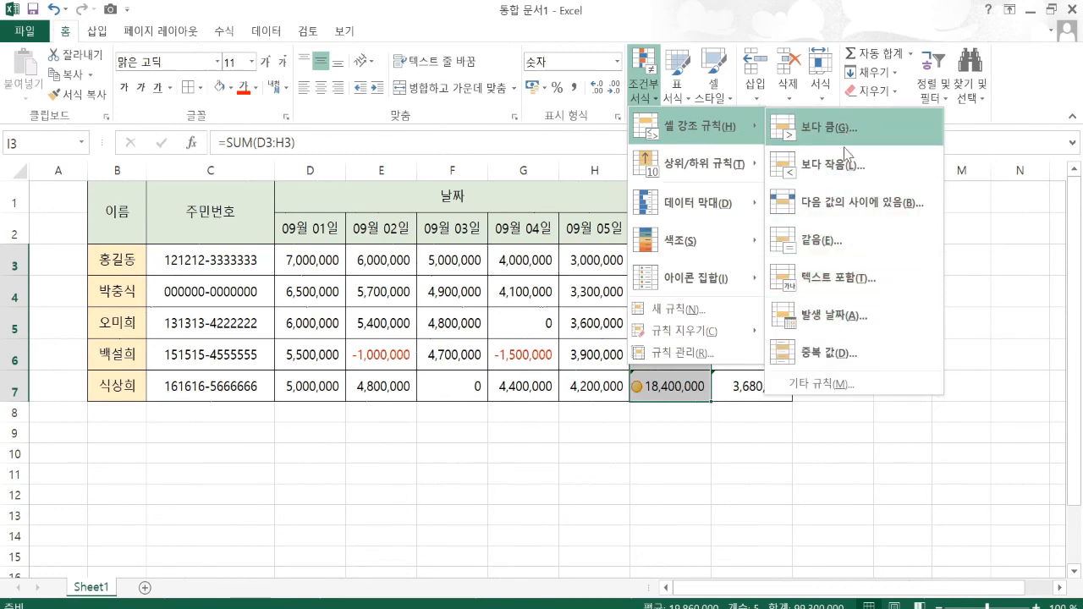
mouse_move(724, 166)
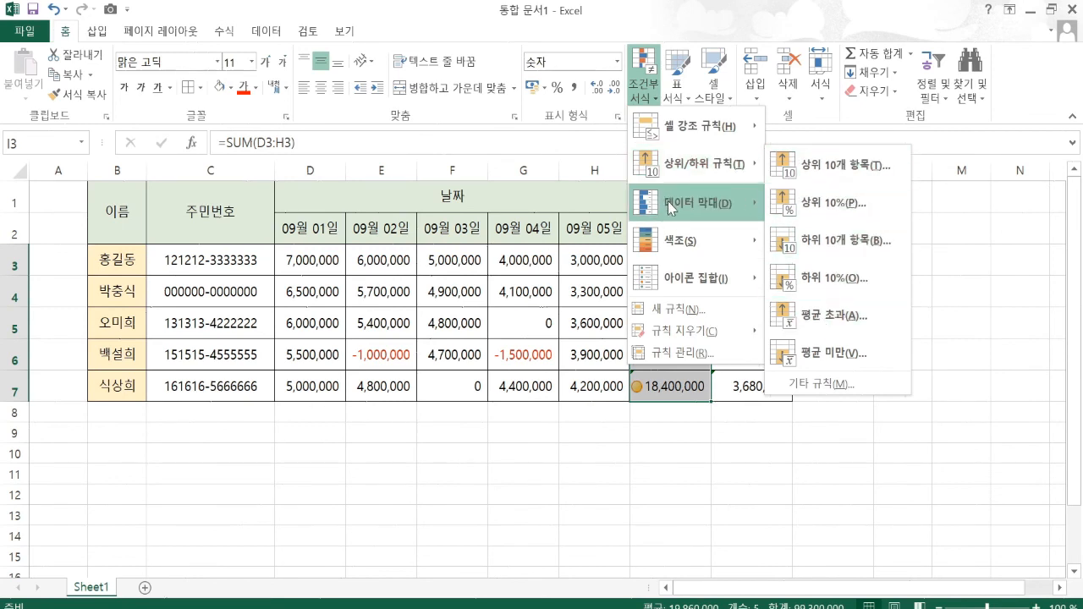
mouse_move(674, 205)
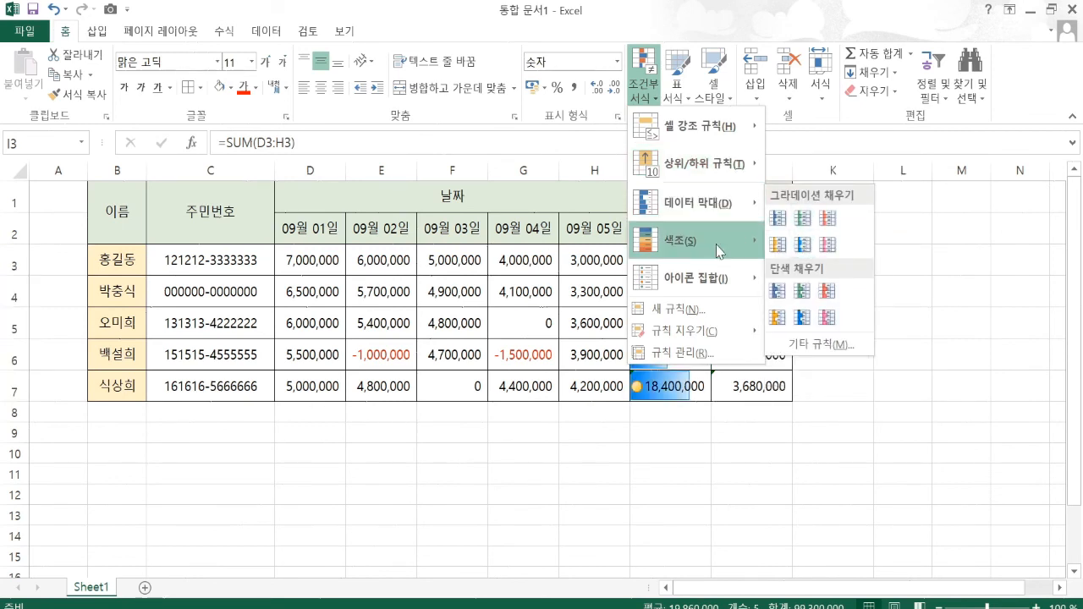
mouse_move(677, 279)
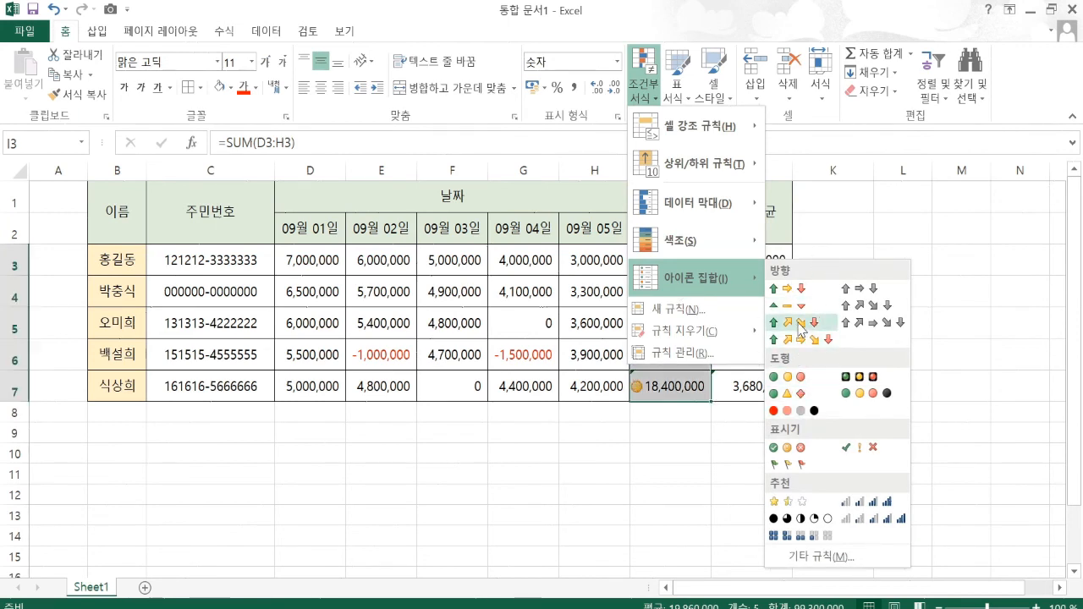
left_click(808, 390)
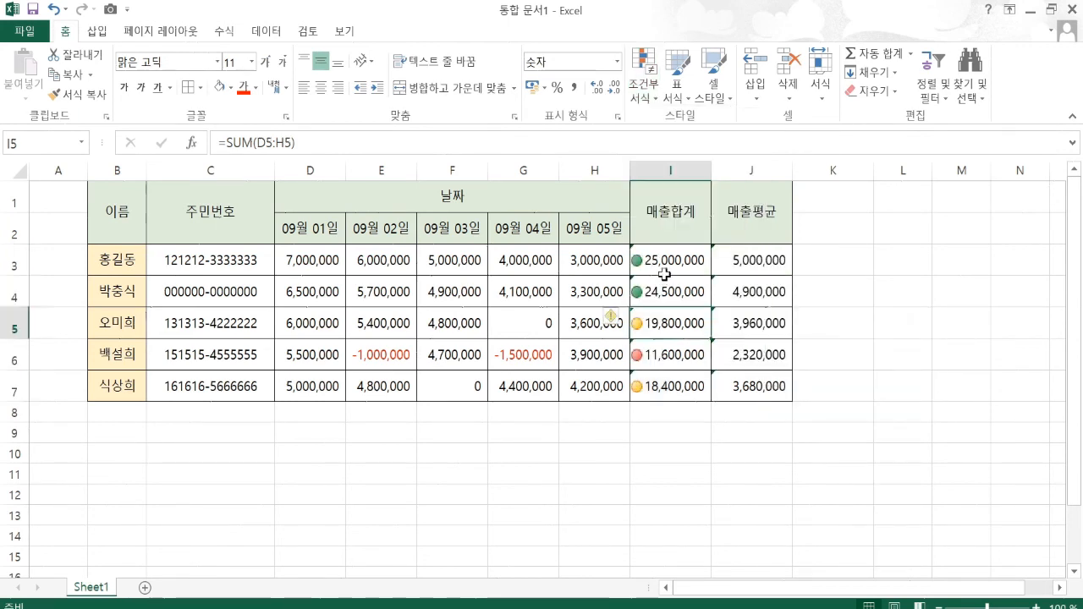
- Look through the rule types offered for a new formatting rule on cell I3, without creating one
left_click(651, 94)
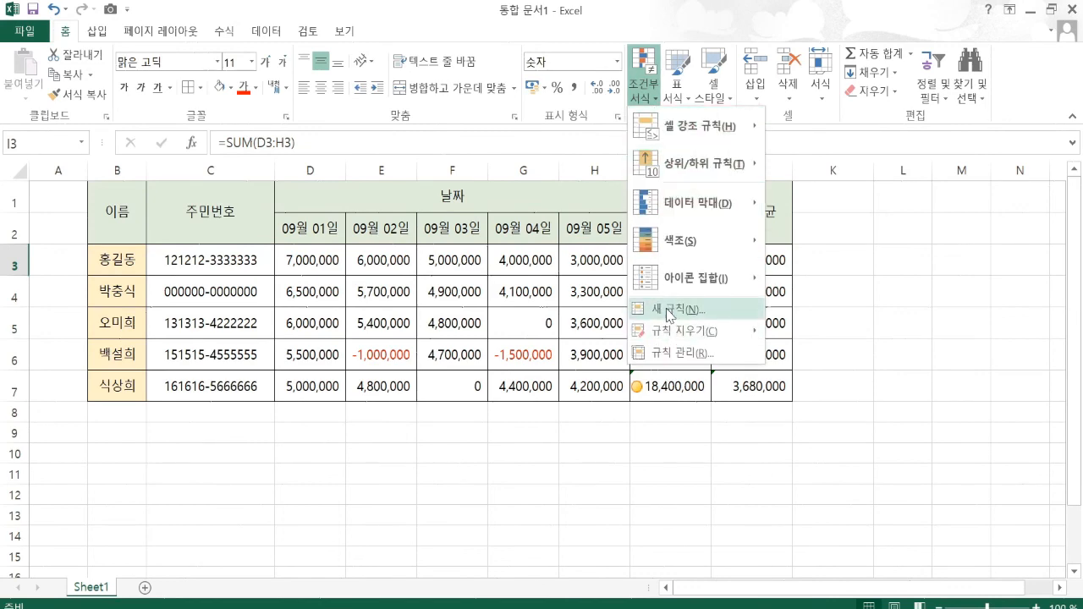
left_click(714, 308)
left_click(578, 136)
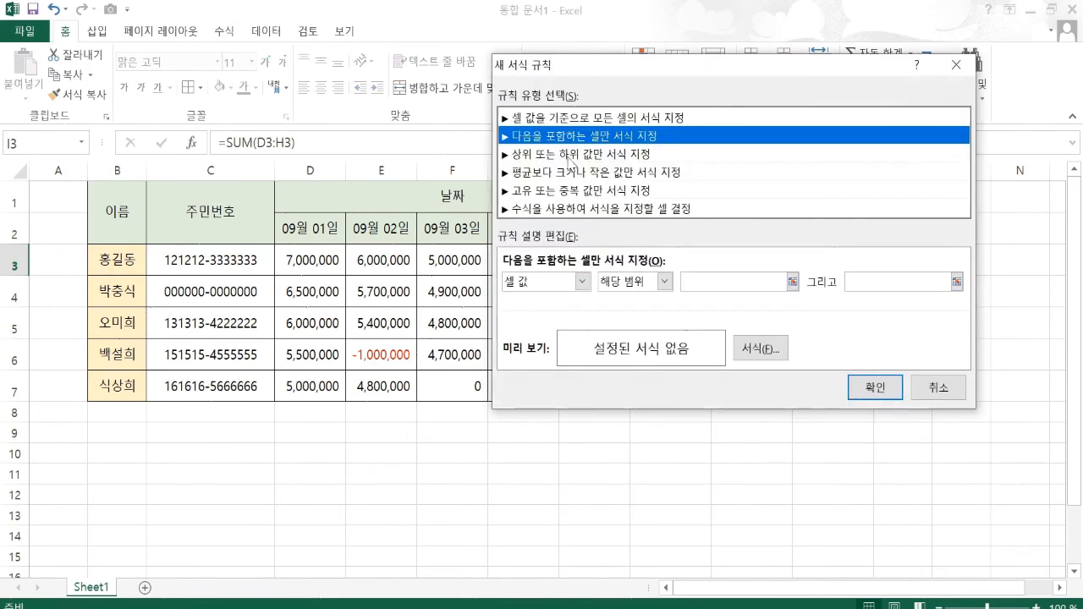
left_click(574, 191)
left_click(578, 208)
left_click(583, 120)
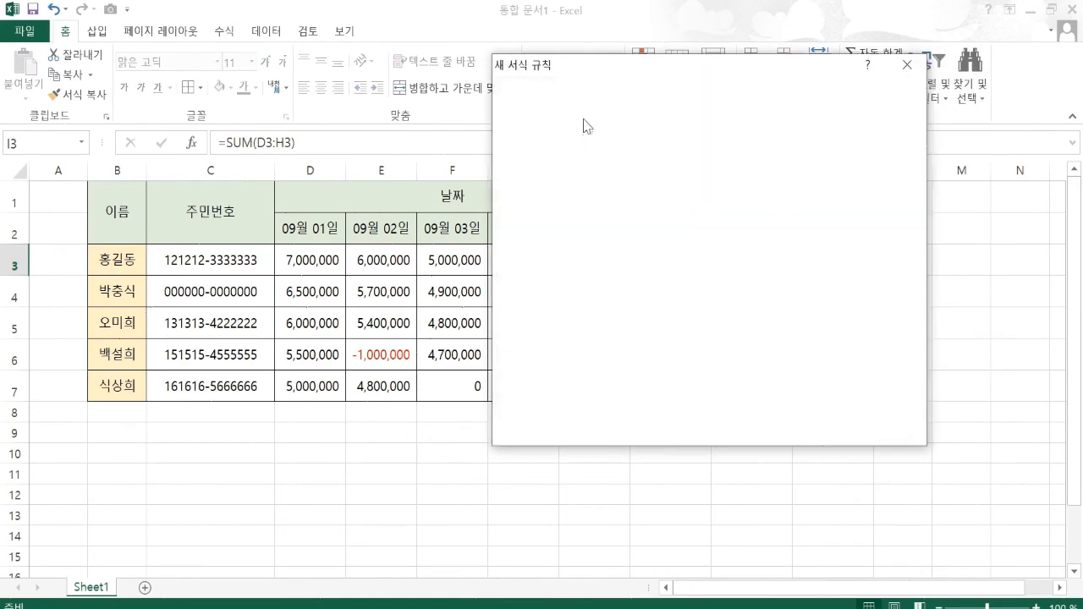
left_click(892, 430)
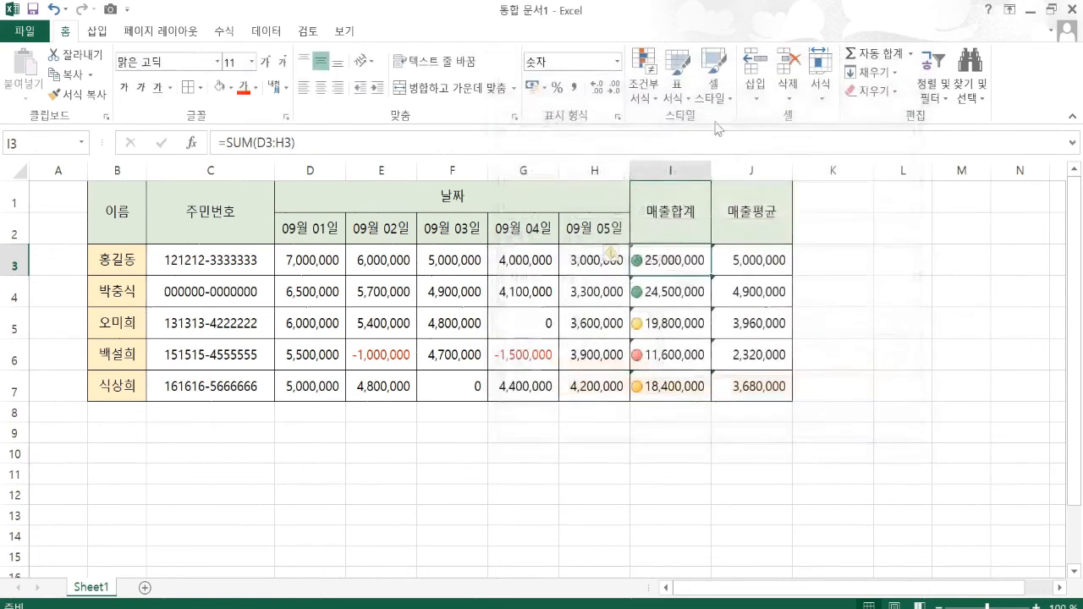
- Examine the settings of both icon set rules listed for cell I3 in the rules manager, without changing them
left_click(644, 84)
left_click(682, 353)
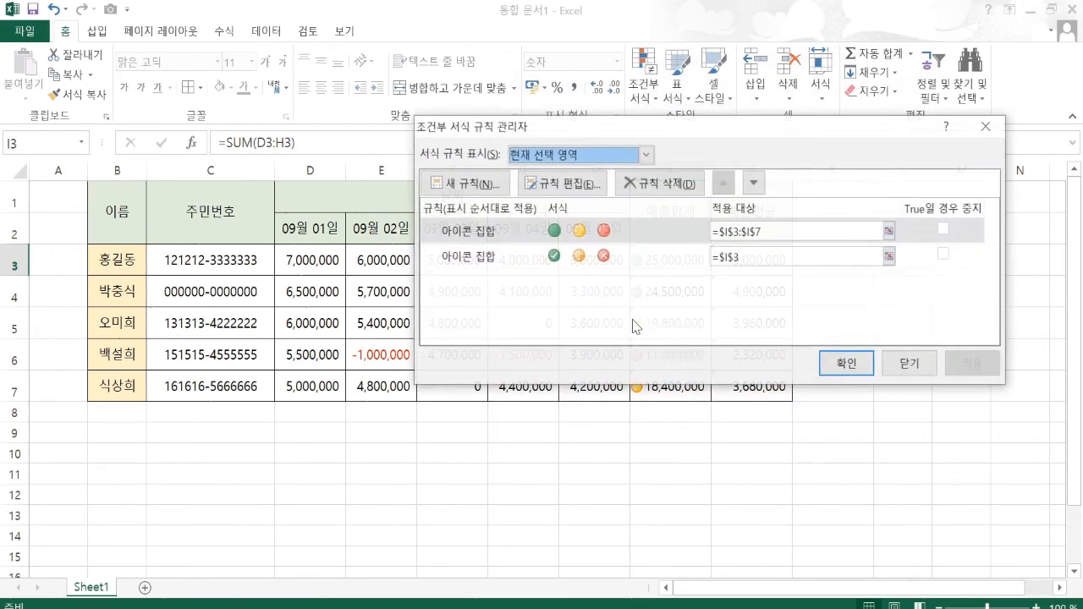
left_click(576, 186)
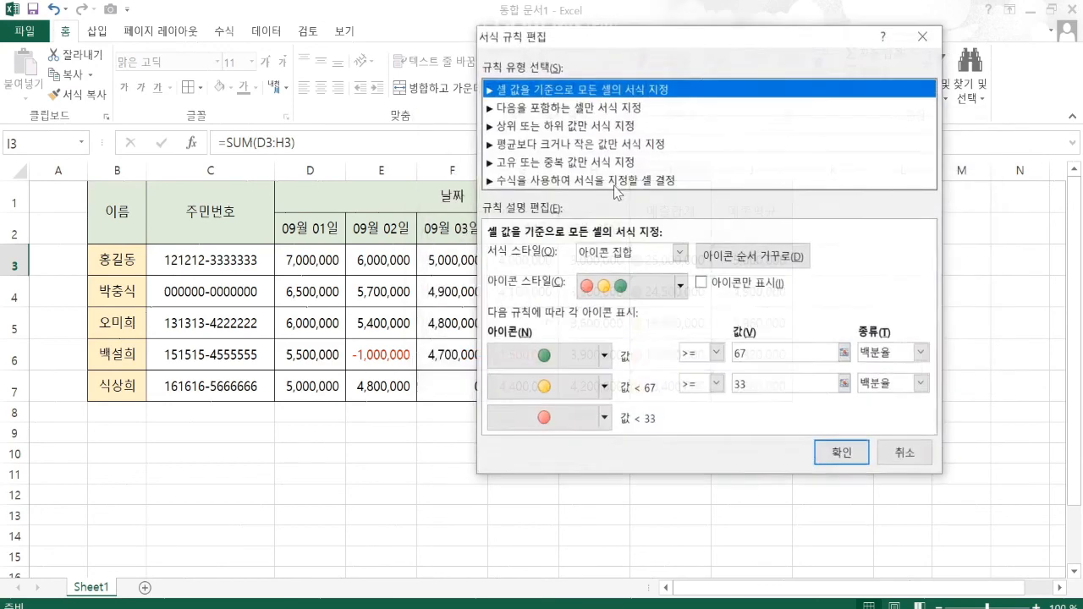
left_click(905, 453)
left_click(585, 259)
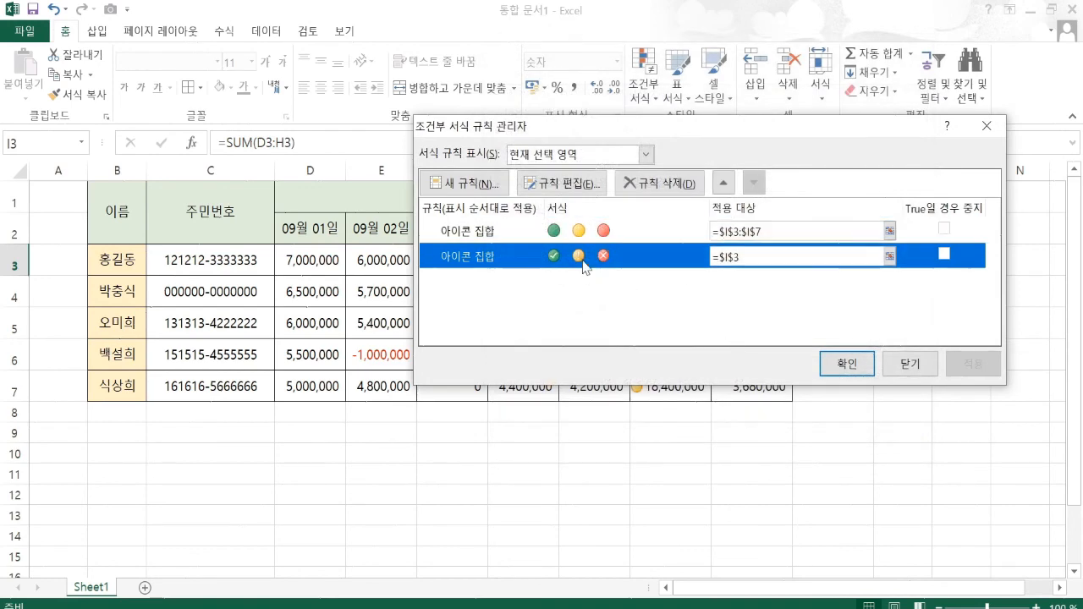
left_click(589, 239)
left_click(597, 263)
left_click(575, 186)
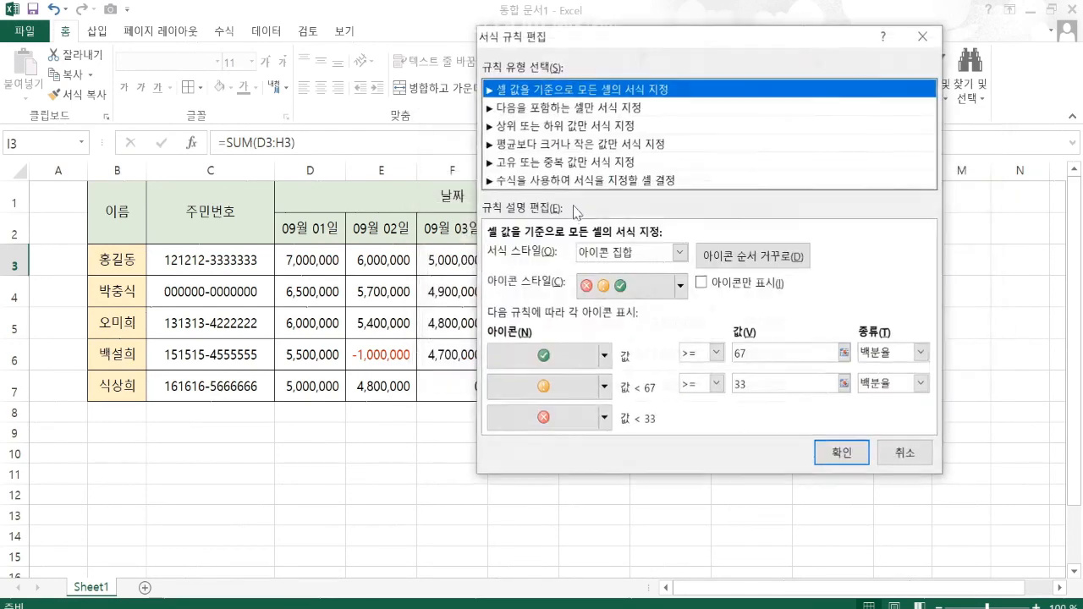
left_click(904, 453)
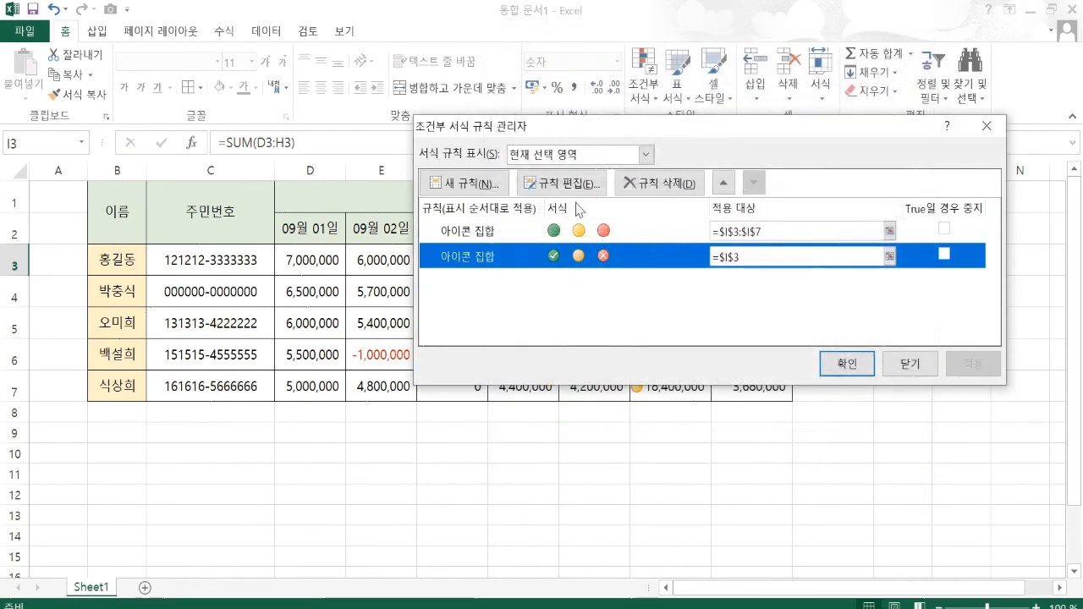
left_click(907, 363)
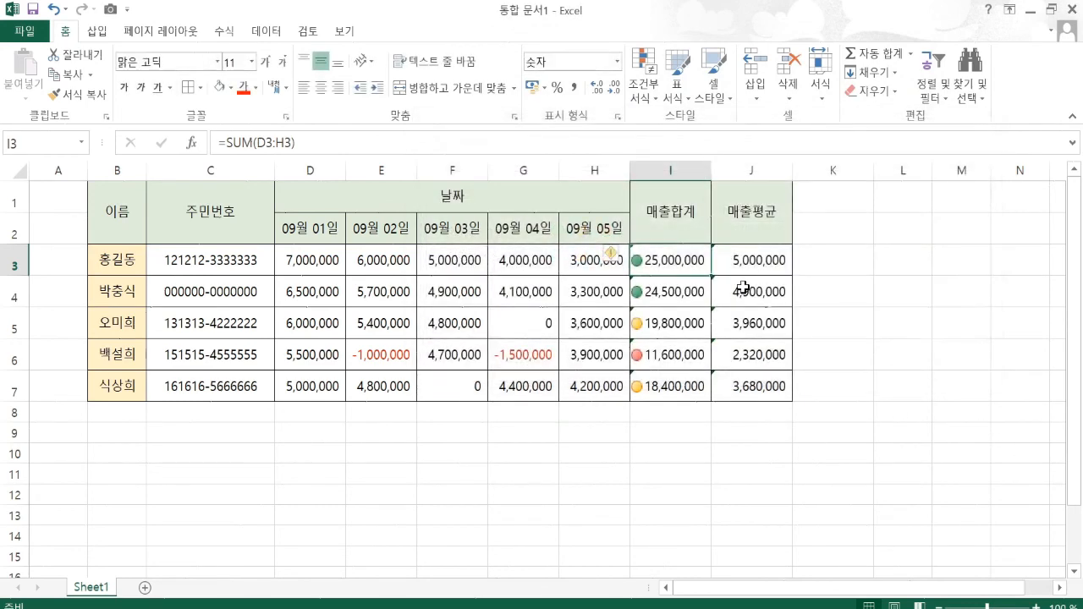
left_click_drag(689, 254, 690, 386)
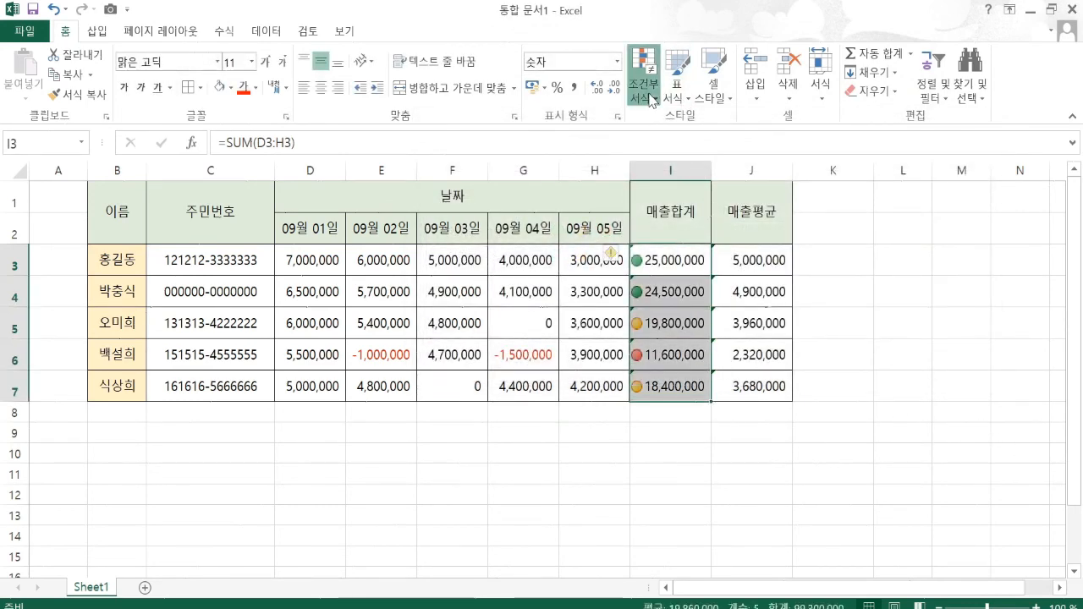
left_click(644, 84)
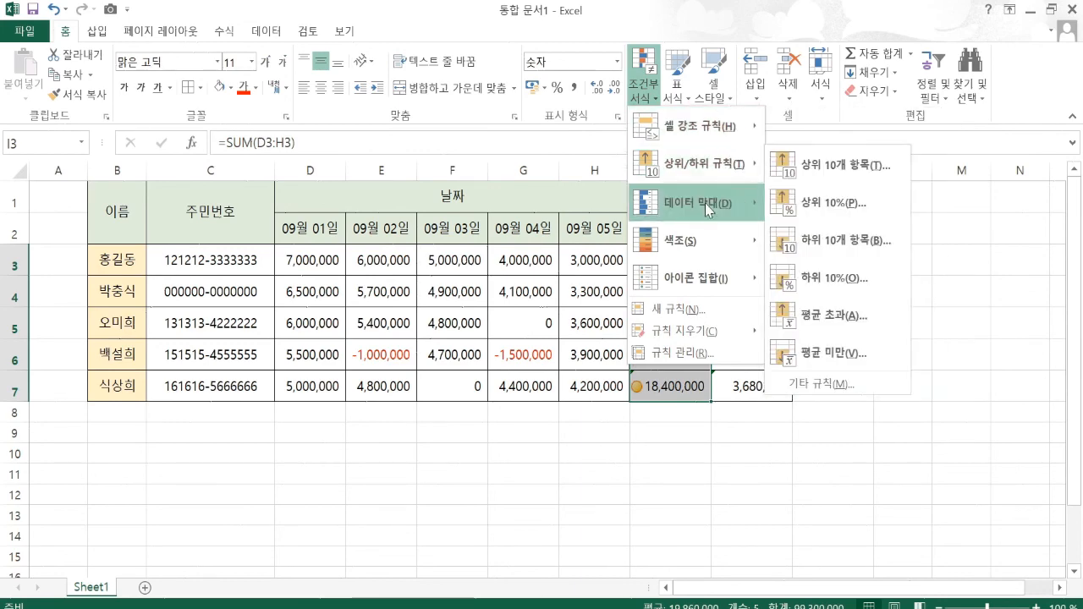
mouse_move(710, 243)
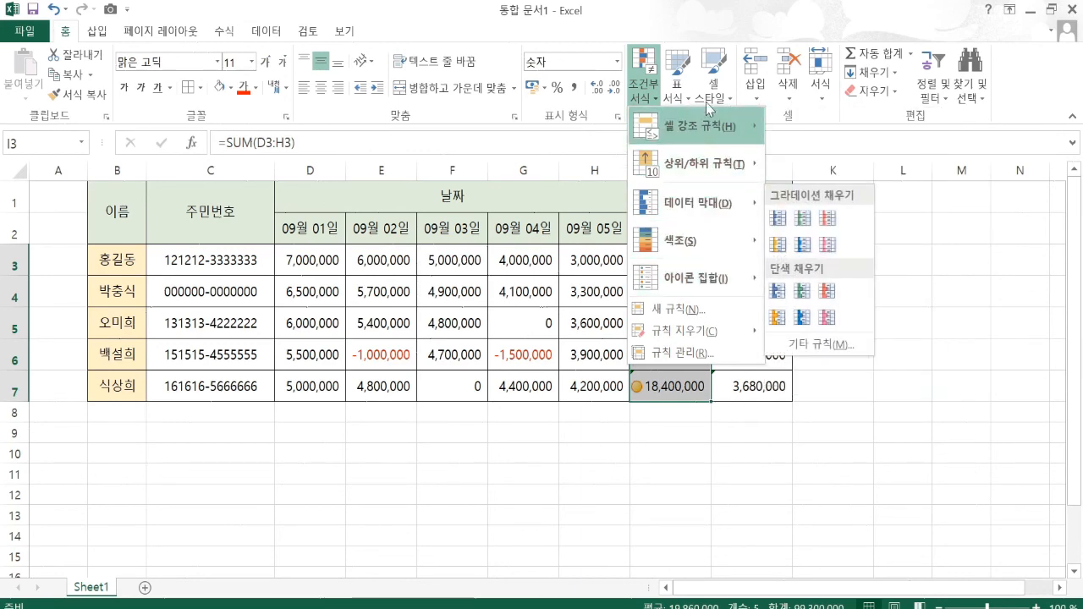
mouse_move(722, 198)
left_click(800, 145)
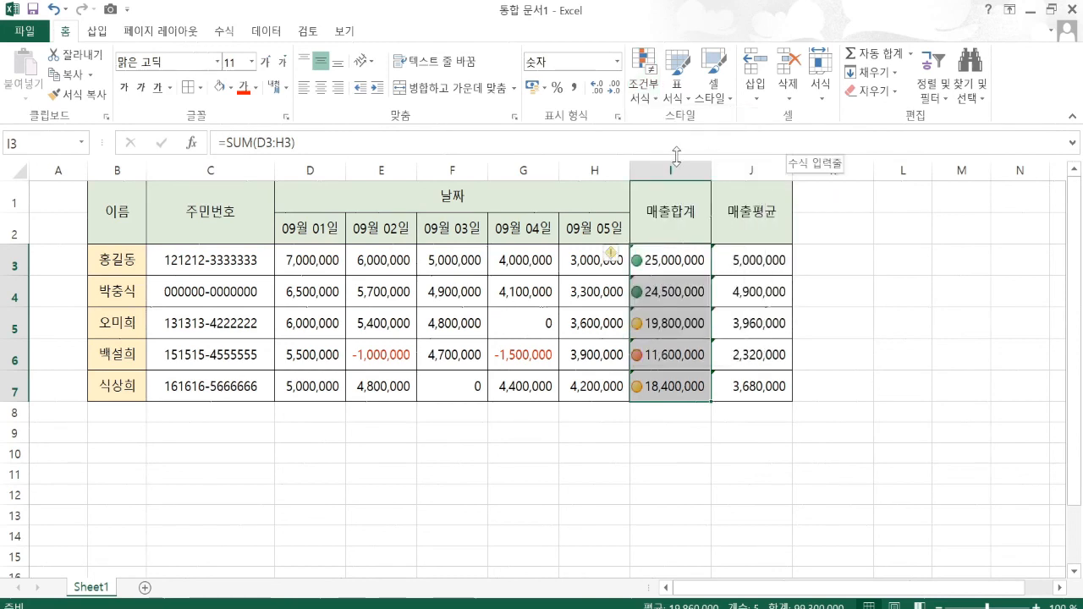
left_click(675, 223)
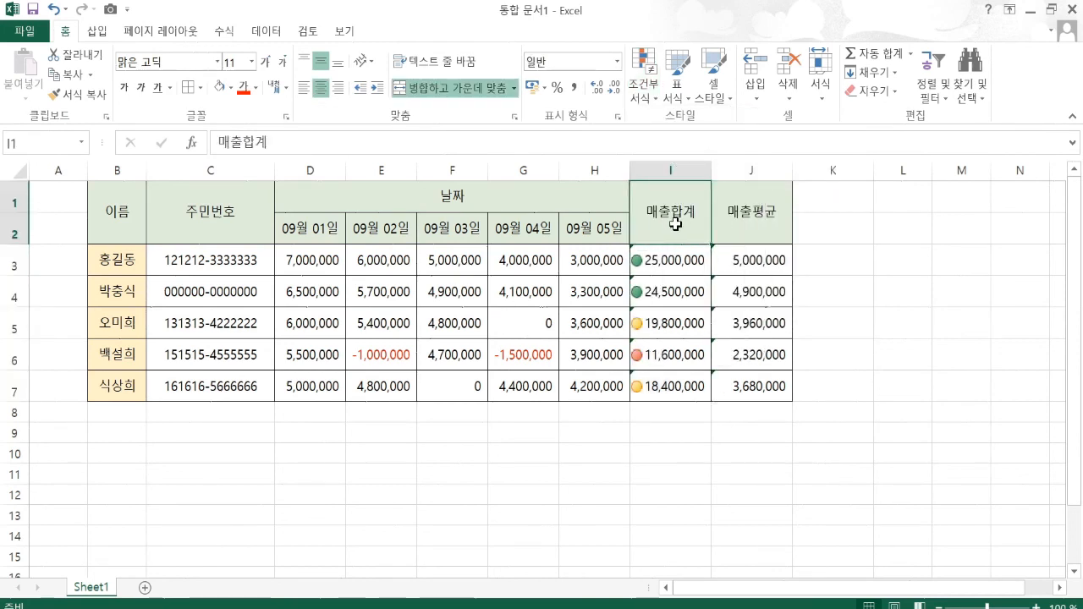